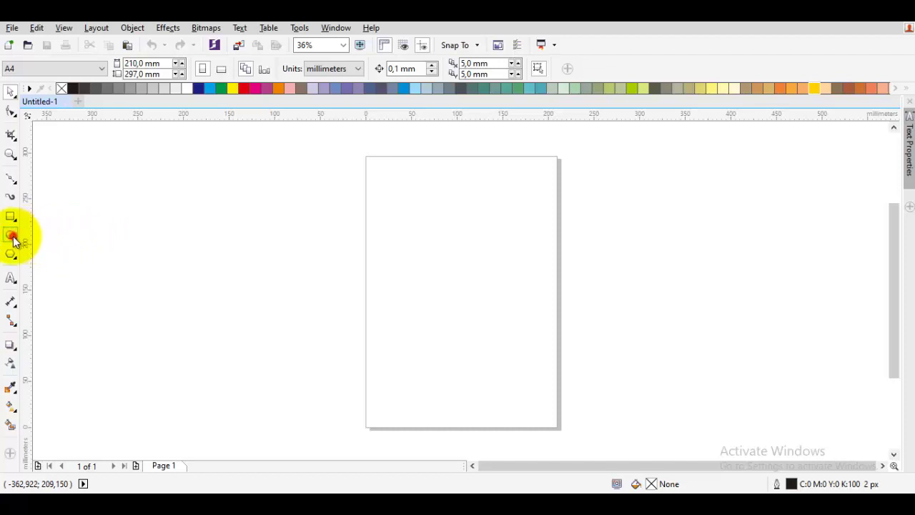
# Draw a circle about 54 mm in diameter on the upper part of the page and deselect it
pyautogui.click(11, 236)
pyautogui.scroll(5, 462, 248)
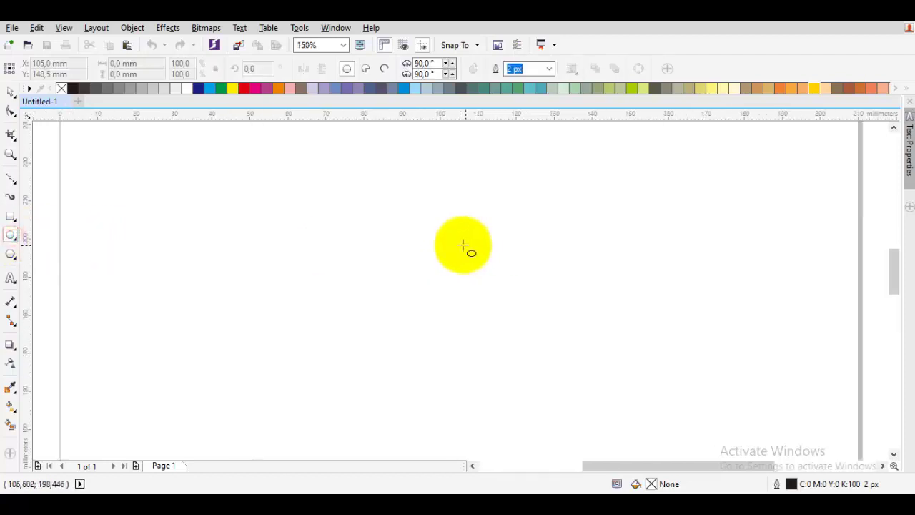
pyautogui.scroll(-3, 463, 247)
pyautogui.moveTo(319, 247); pyautogui.dragTo(373, 299)
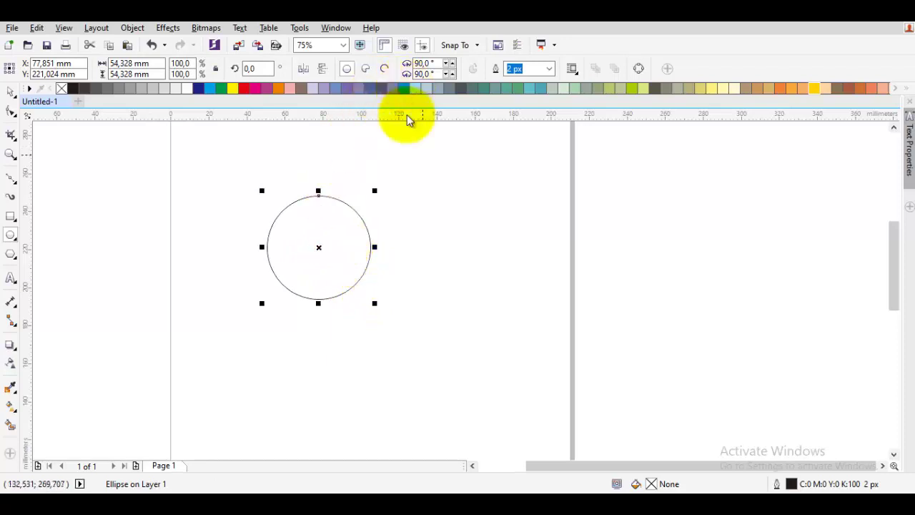
pyautogui.click(423, 153)
pyautogui.press('space')
pyautogui.click(431, 146)
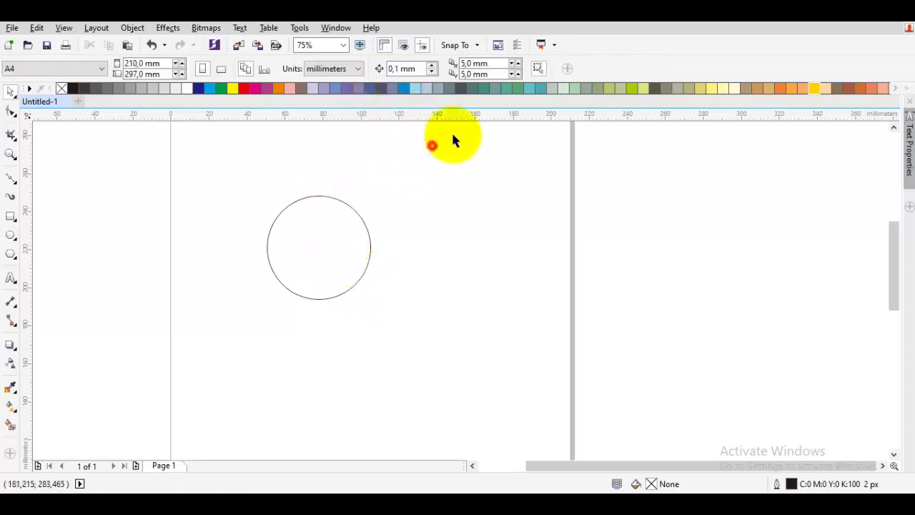
# Set the default outline width for new objects to 25 px
pyautogui.doubleClick(791, 484)
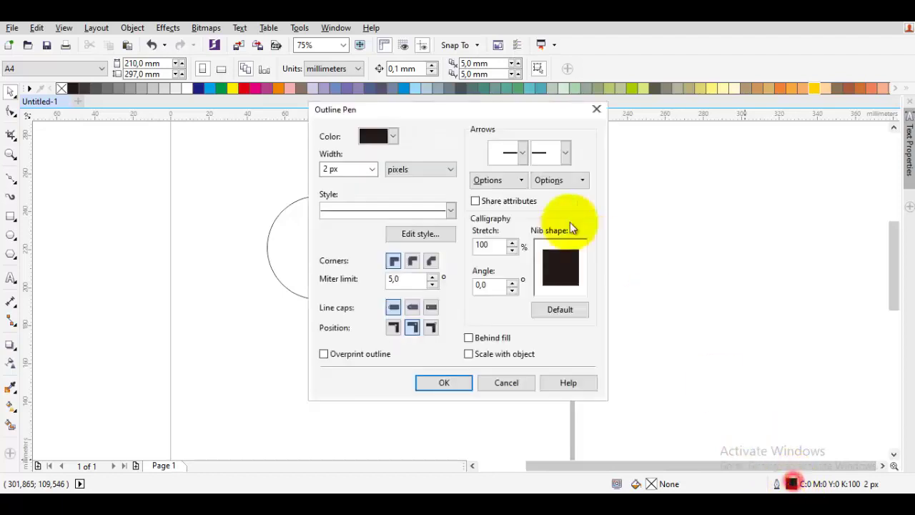
pyautogui.click(371, 173)
pyautogui.click(370, 173)
pyautogui.click(352, 291)
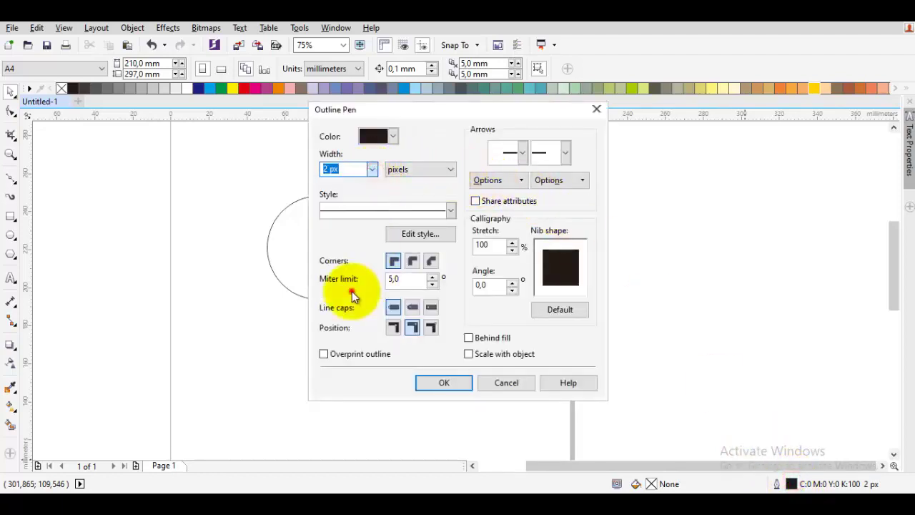
pyautogui.click(441, 381)
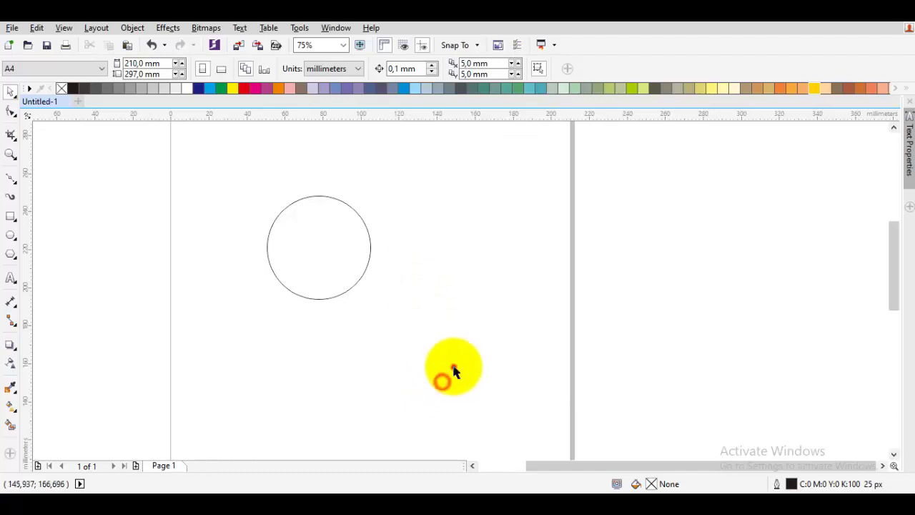
# Delete the thin-outlined circle from the page
pyautogui.click(401, 257)
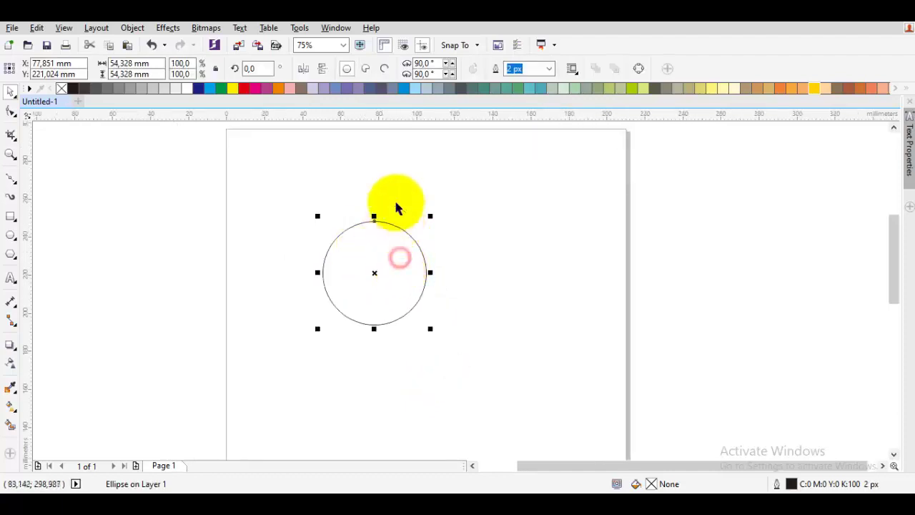
pyautogui.click(434, 237)
pyautogui.click(378, 270)
pyautogui.press('Delete')
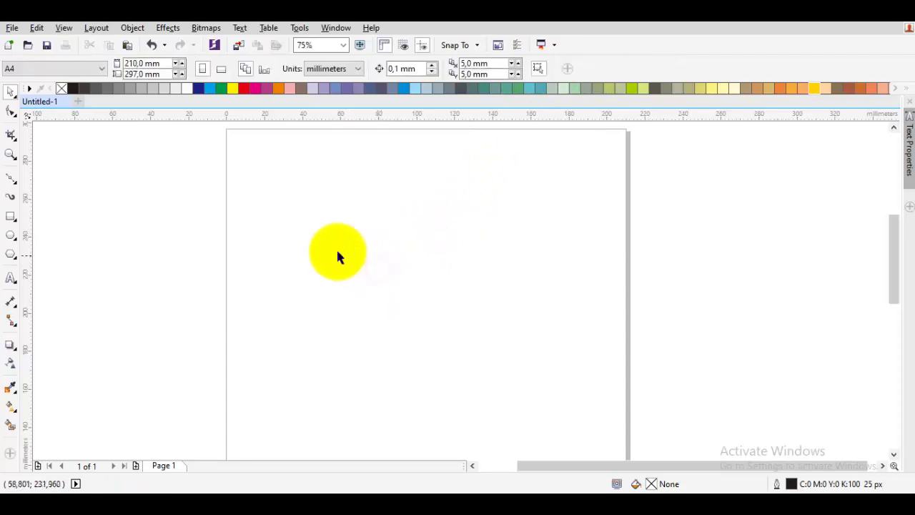
# Draw a circle about 70 mm across near the page's upper left and scale it about its centre to about 43 mm
pyautogui.press('F7')
pyautogui.moveTo(366, 255); pyautogui.dragTo(436, 323)
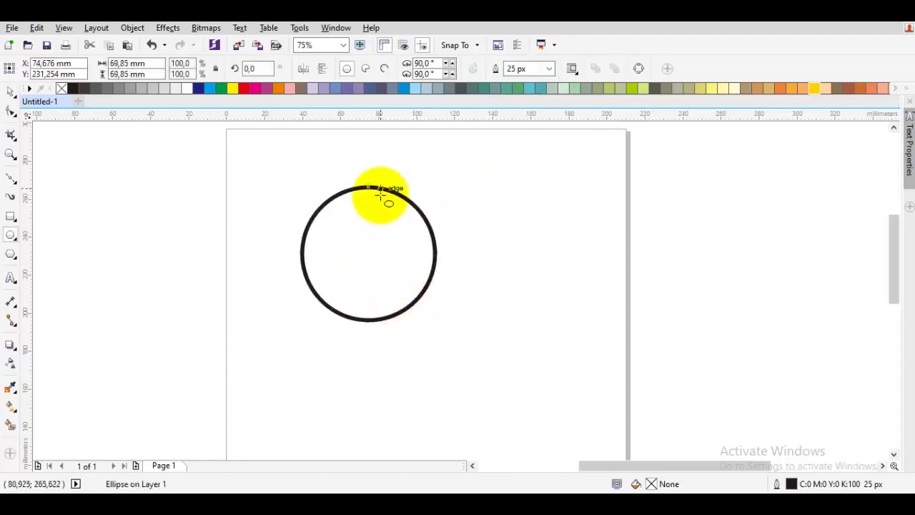
pyautogui.scroll(2, 379, 190)
pyautogui.hscroll(-1, 389, 204)
pyautogui.press('space')
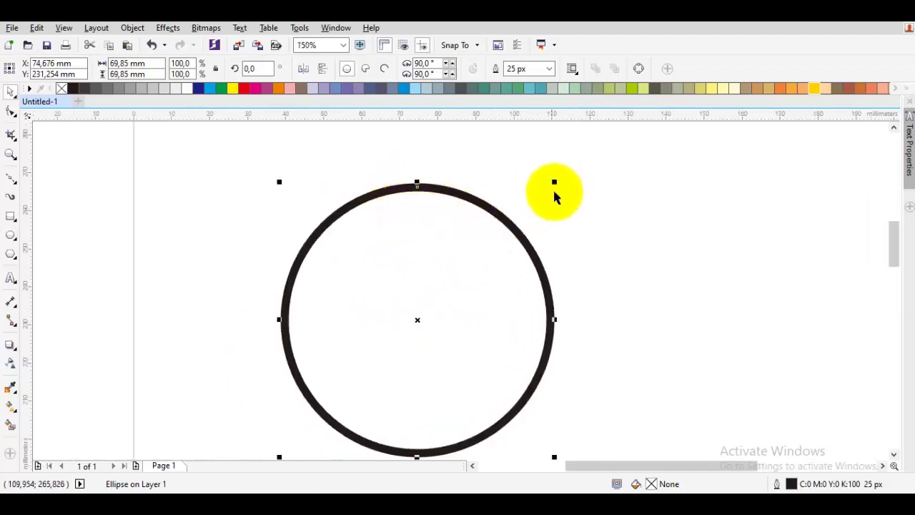
pyautogui.moveTo(553, 184); pyautogui.dragTo(502, 236)
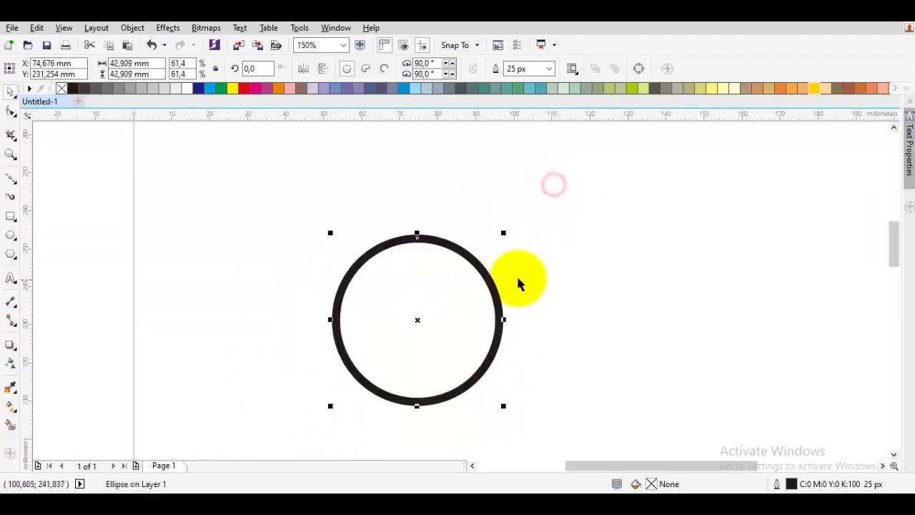
# Try to draw a curve across the circle's lower-left edge with the Pen tool, and undo it
pyautogui.press('p')
pyautogui.moveTo(438, 317); pyautogui.dragTo(485, 288)
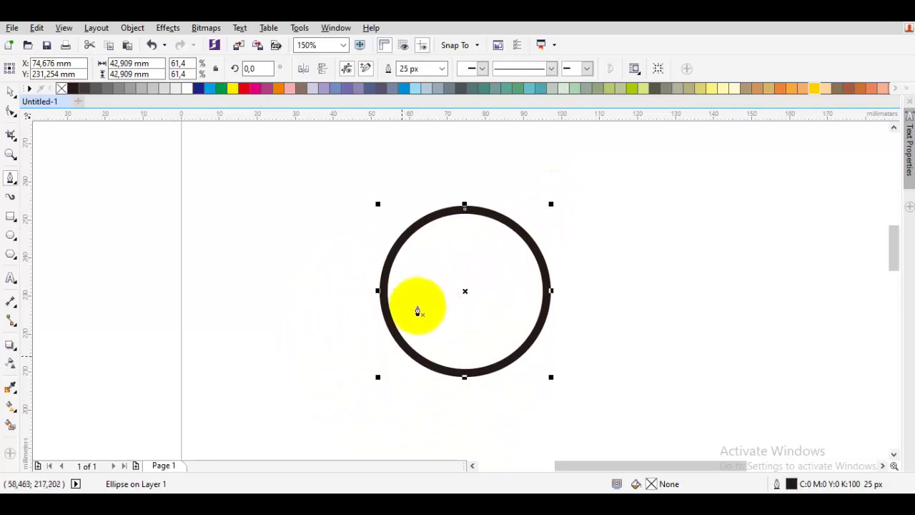
pyautogui.scroll(1, 401, 373)
pyautogui.click(320, 301)
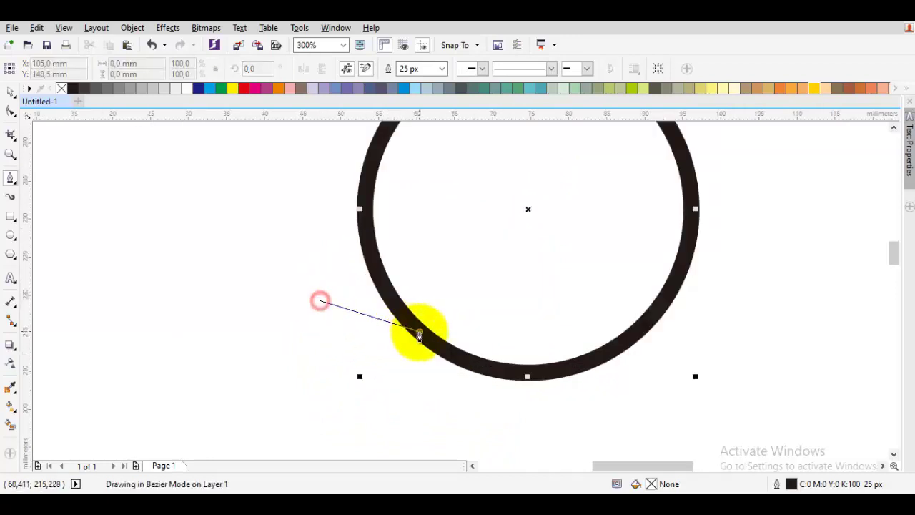
pyautogui.moveTo(419, 338); pyautogui.dragTo(493, 393)
pyautogui.moveTo(576, 315); pyautogui.dragTo(578, 326)
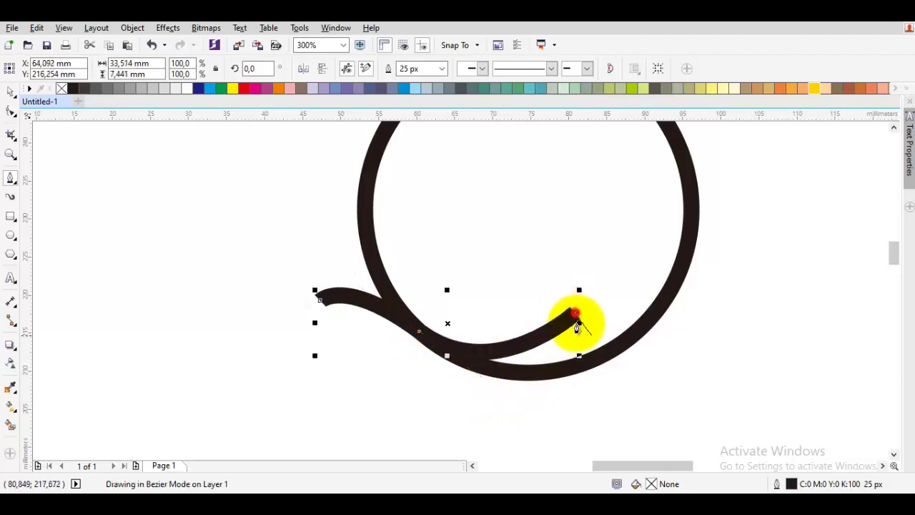
pyautogui.hotkey('ctrl', 'z')
pyautogui.hotkey('ctrl', 'z')
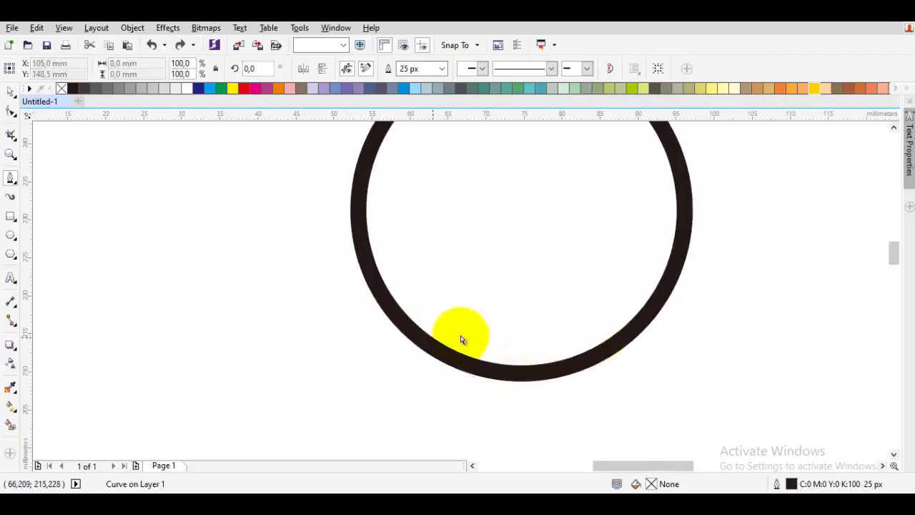
# Draw a closed Pen curve about 52 mm wide across the circle's bottom, its upper edge forming two lobes with a central peak
pyautogui.moveTo(277, 293); pyautogui.dragTo(353, 374)
pyautogui.click(400, 324)
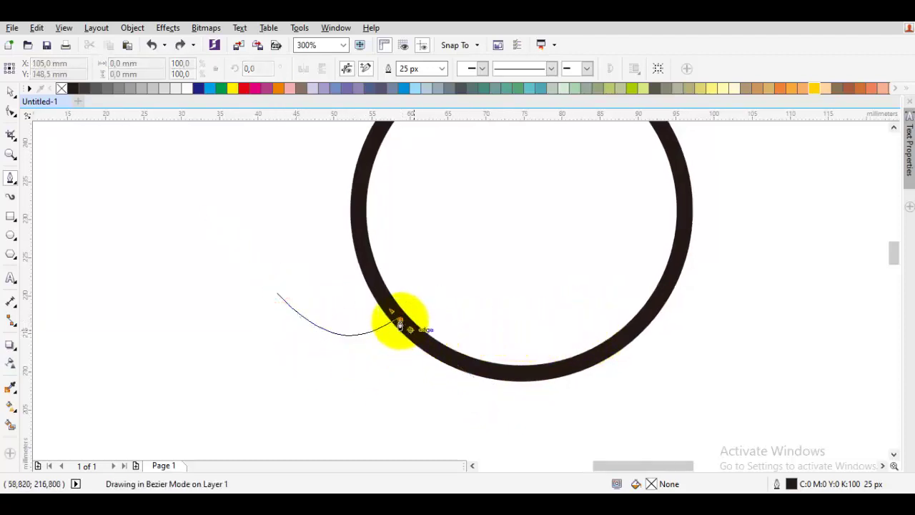
pyautogui.moveTo(399, 323)
pyautogui.mouseDown()
pyautogui.moveTo(470, 378)
pyautogui.moveTo(482, 375)
pyautogui.moveTo(472, 374)
pyautogui.mouseUp()
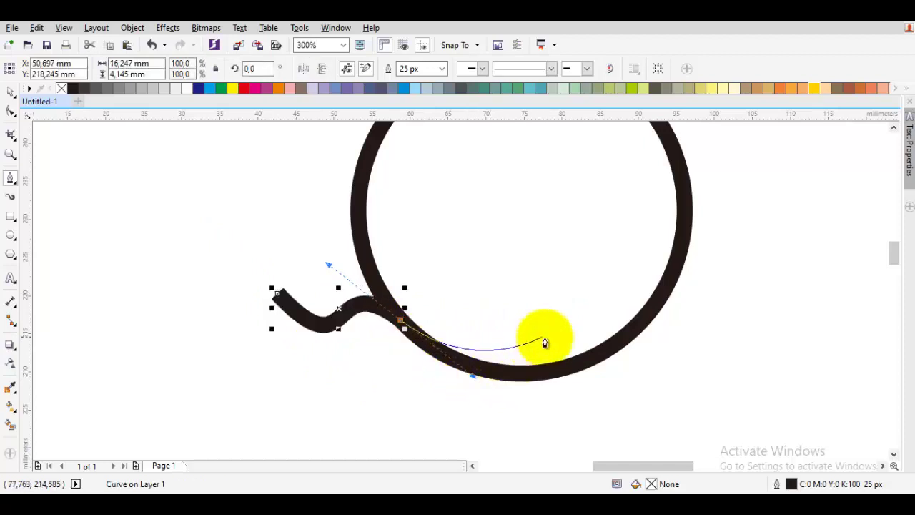
pyautogui.click(517, 338)
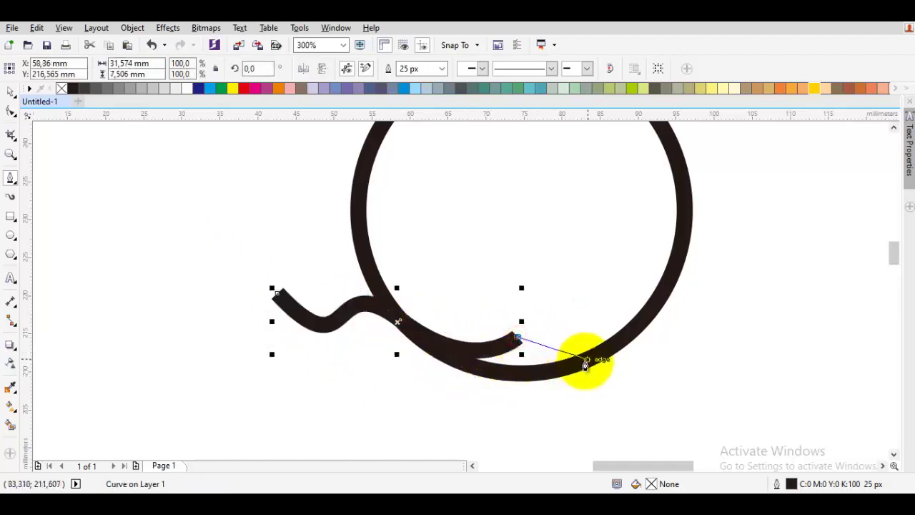
pyautogui.moveTo(587, 361); pyautogui.dragTo(650, 351)
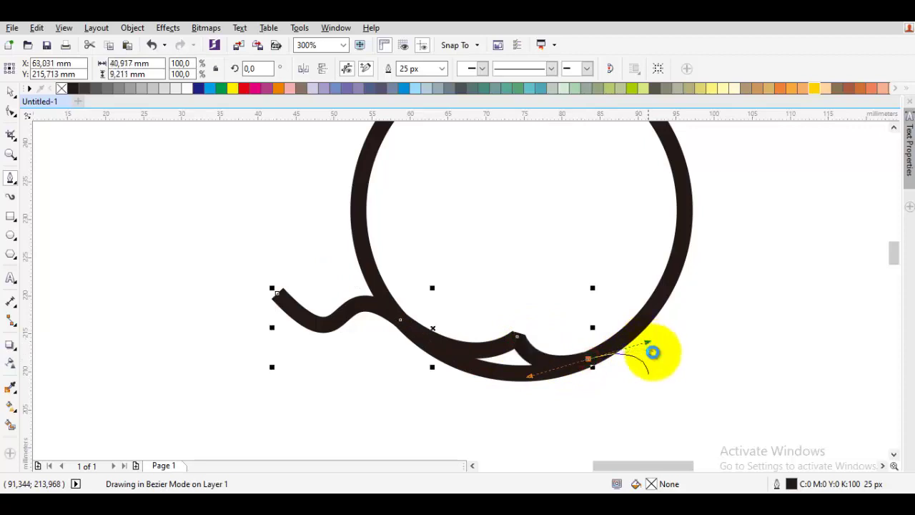
pyautogui.click(640, 381)
pyautogui.moveTo(520, 429); pyautogui.dragTo(627, 451)
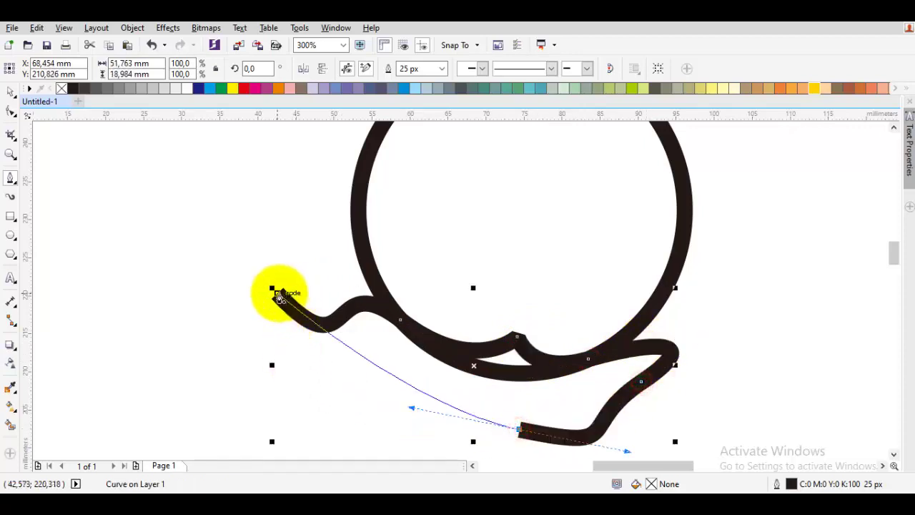
pyautogui.moveTo(278, 303); pyautogui.dragTo(261, 364)
# Cut the closed curve out of the circle with Back Minus Front and delete the two extra nodes beside the bottom notch
pyautogui.click(554, 284)
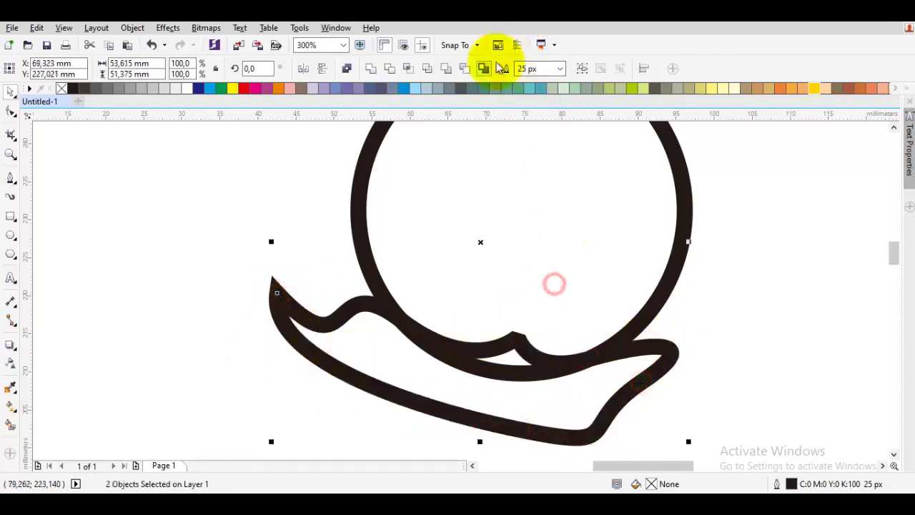
pyautogui.click(465, 69)
pyautogui.doubleClick(466, 212)
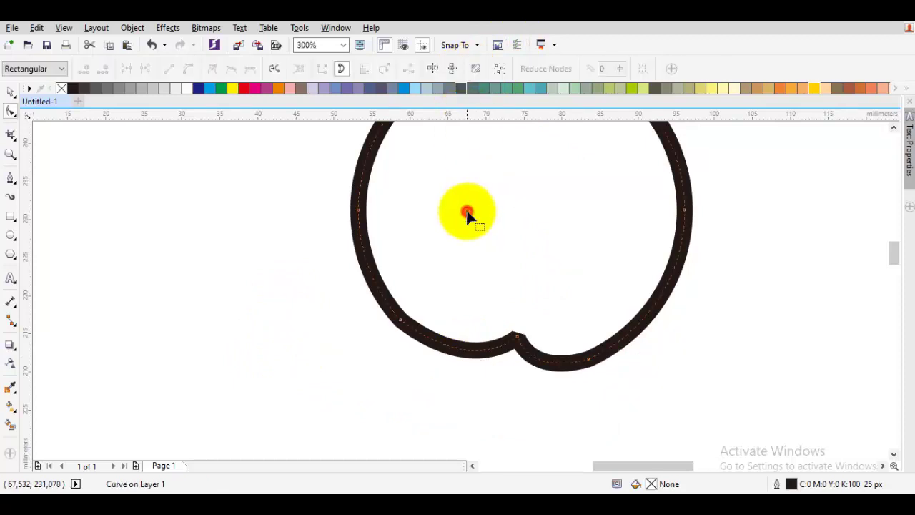
pyautogui.doubleClick(400, 321)
pyautogui.scroll(-1, 417, 318)
pyautogui.press('space')
pyautogui.press('Escape')
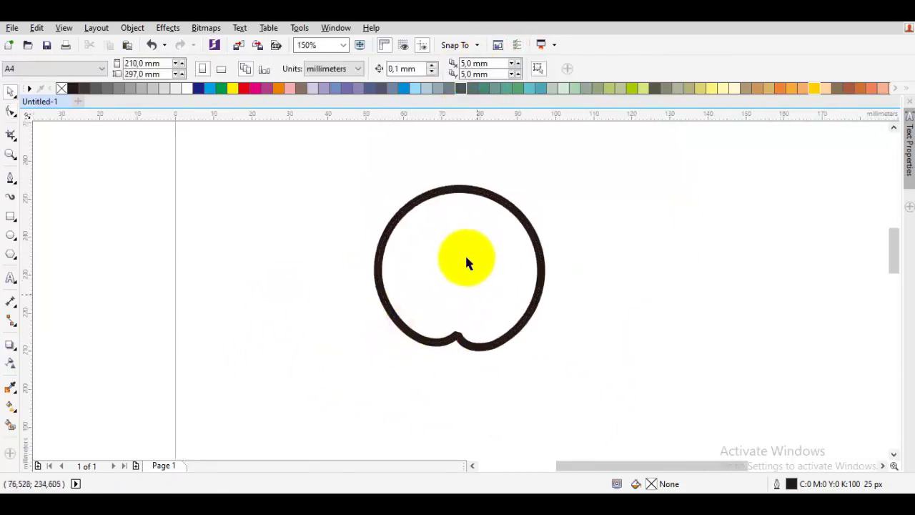
pyautogui.doubleClick(482, 309)
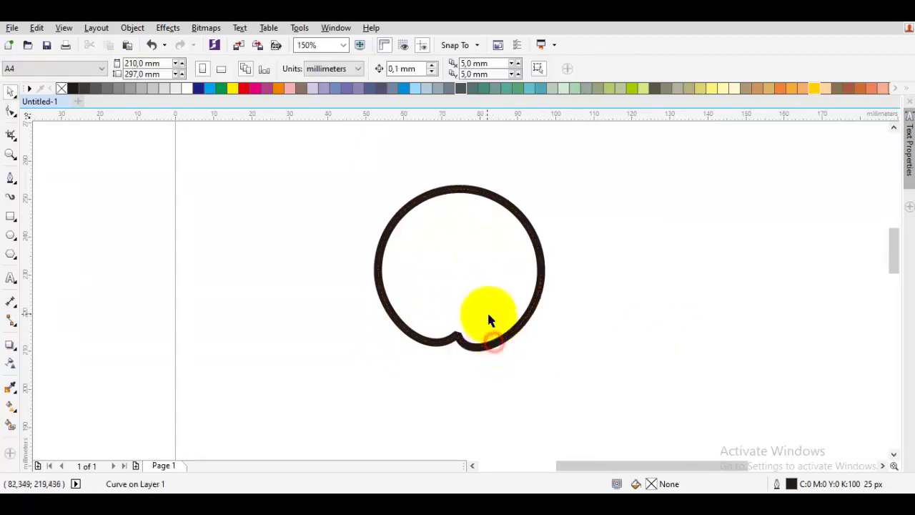
# Try to reshape the right lobe with the bottom notch node's curve handle, and undo the change
pyautogui.scroll(1, 466, 325)
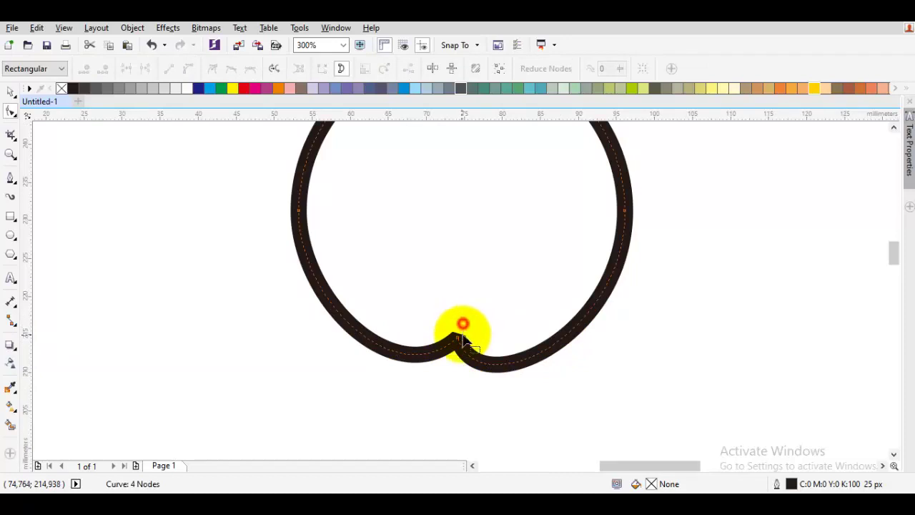
pyautogui.click(458, 336)
pyautogui.moveTo(459, 341); pyautogui.dragTo(478, 309)
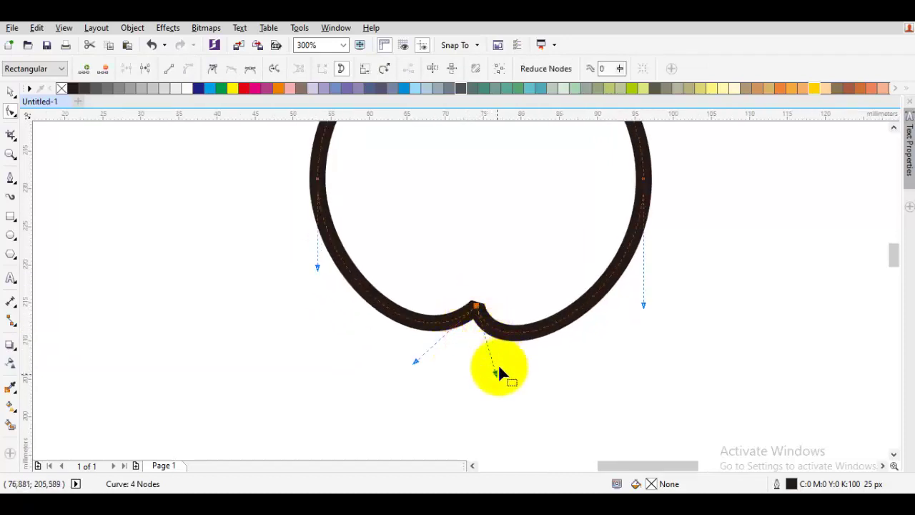
pyautogui.moveTo(495, 373); pyautogui.dragTo(499, 356)
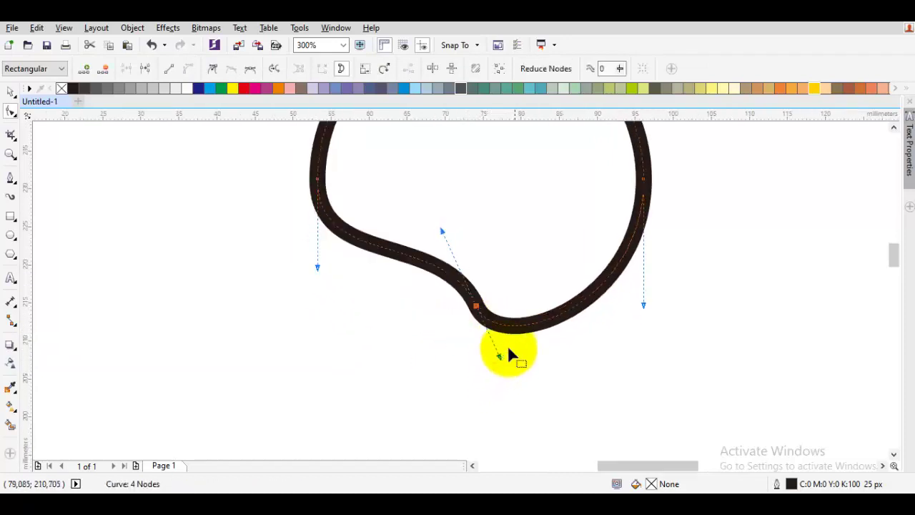
pyautogui.hotkey('ctrl', 'z')
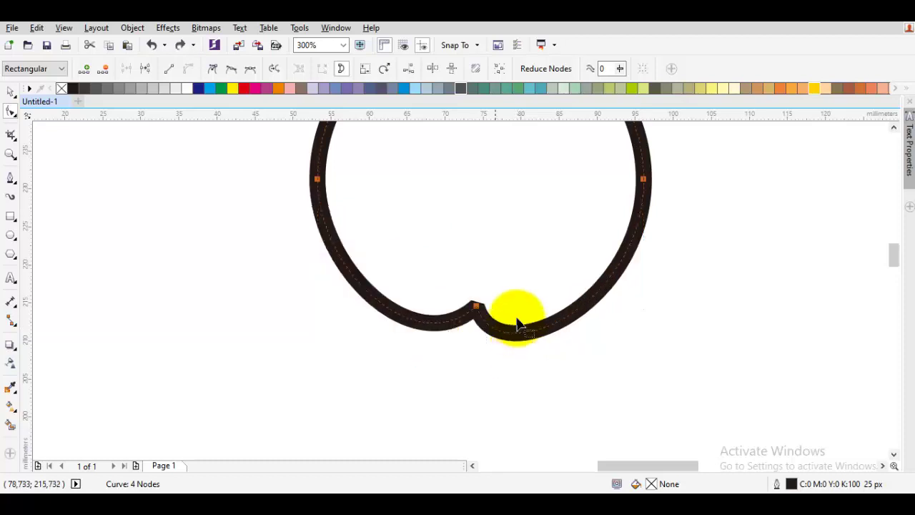
# Convert the outline's nodes to cusps and shorten the bottom notch's right-hand handle to make the right lobe shallower
pyautogui.rightClick(491, 242)
pyautogui.click(527, 318)
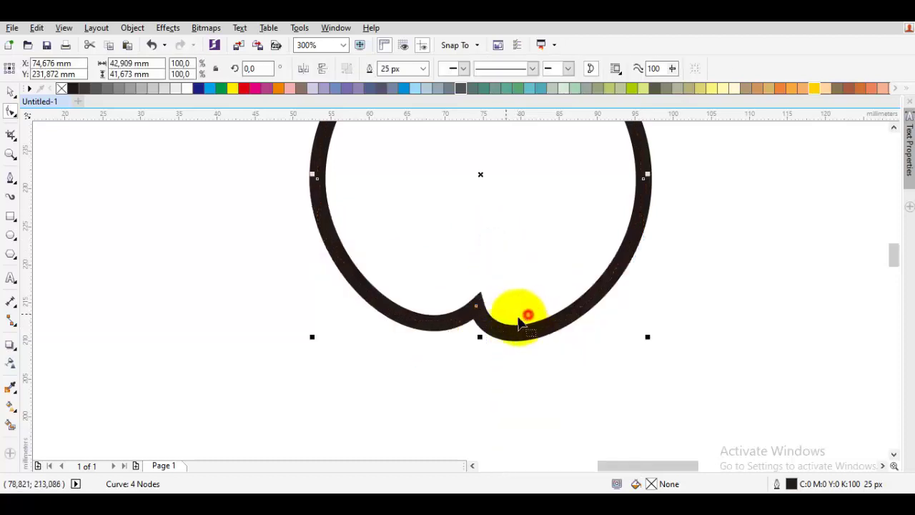
pyautogui.click(478, 309)
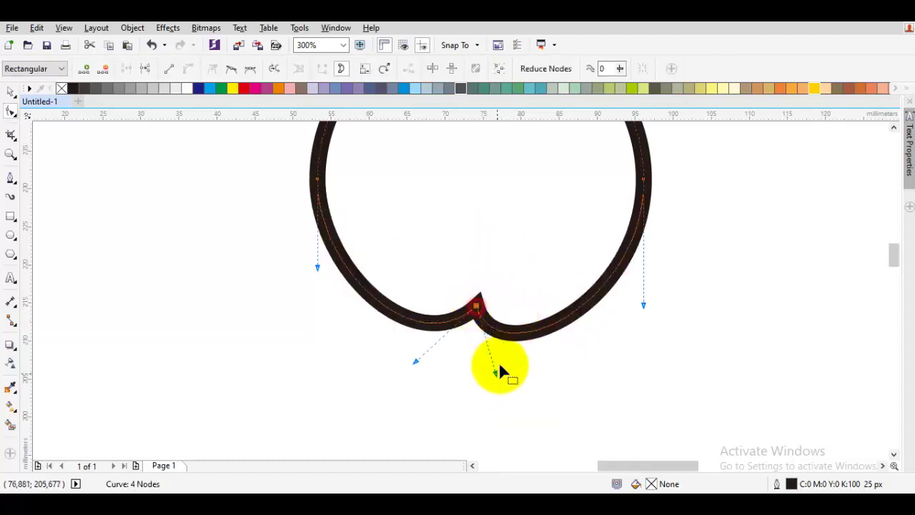
pyautogui.moveTo(496, 372)
pyautogui.mouseDown()
pyautogui.moveTo(499, 360)
pyautogui.moveTo(508, 361)
pyautogui.mouseUp()
pyautogui.press('space')
pyautogui.scroll(-1, 507, 353)
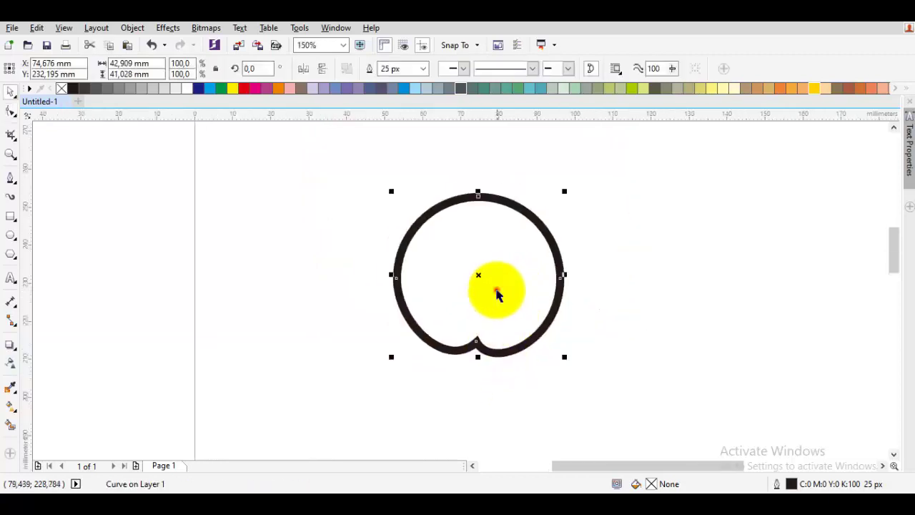
# Draw a closed Pen curve about 47 mm wide across the circle's top, its lower edge forming two lobes with a central notch
pyautogui.scroll(1, 487, 207)
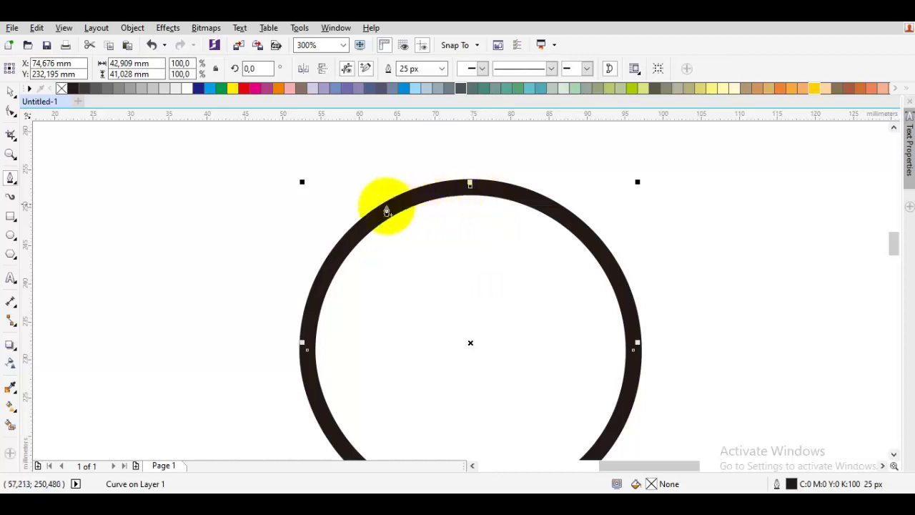
pyautogui.press('F5')
pyautogui.click(314, 221)
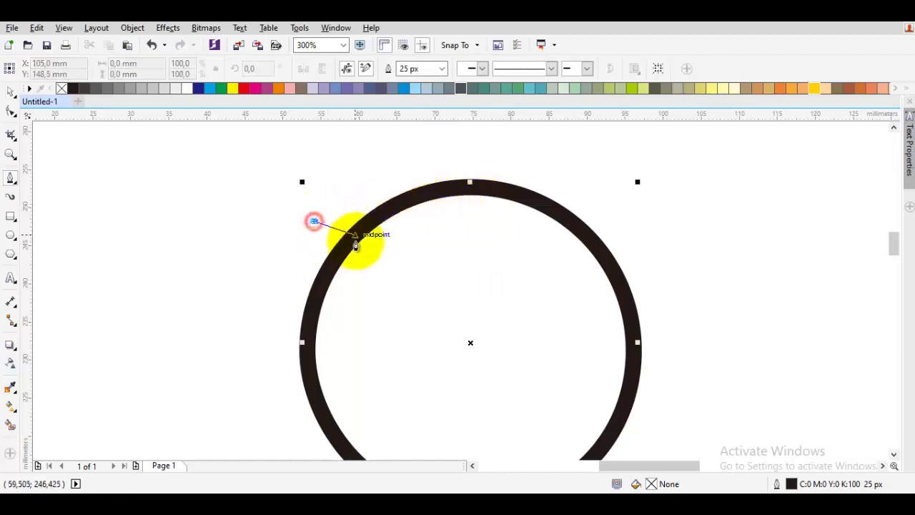
pyautogui.moveTo(355, 236); pyautogui.dragTo(449, 170)
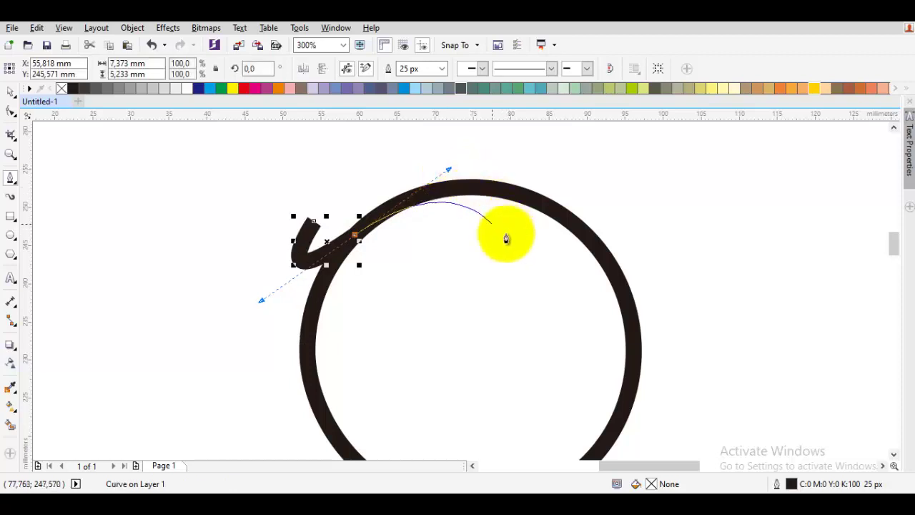
pyautogui.click(494, 218)
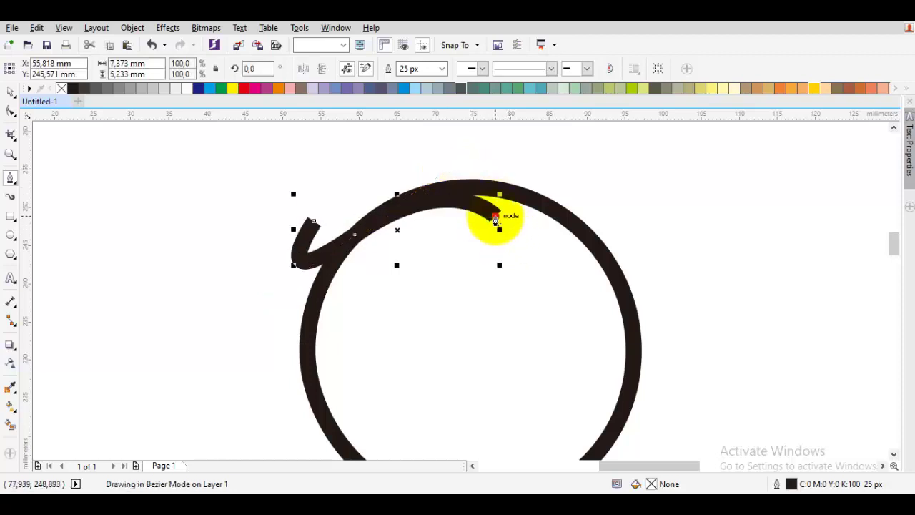
pyautogui.moveTo(583, 233)
pyautogui.mouseDown()
pyautogui.moveTo(619, 277)
pyautogui.moveTo(636, 278)
pyautogui.mouseUp()
pyautogui.click(657, 213)
pyautogui.click(561, 160)
pyautogui.moveTo(449, 150); pyautogui.dragTo(397, 159)
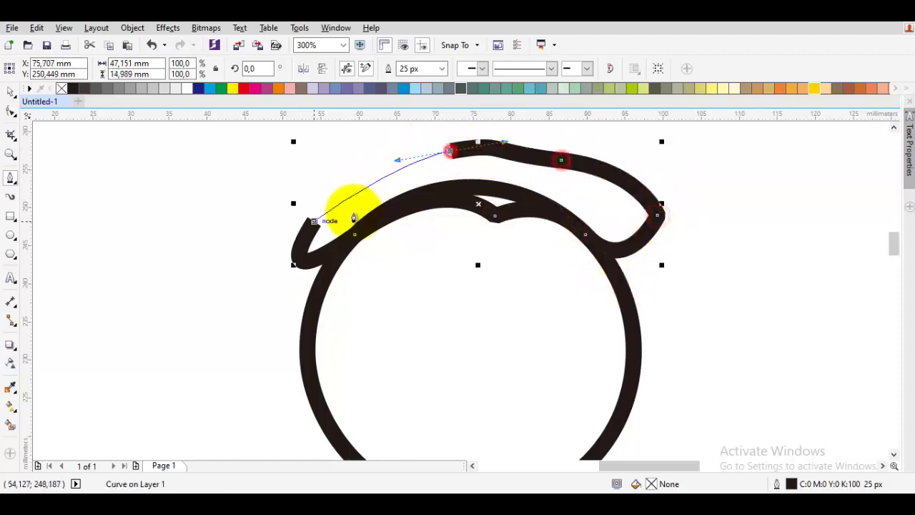
pyautogui.click(313, 223)
# Cut the closed curve out of the circle's top with Back Minus Front
pyautogui.press('space')
pyautogui.keyDown('shift'); pyautogui.click(509, 287); pyautogui.keyUp('shift')
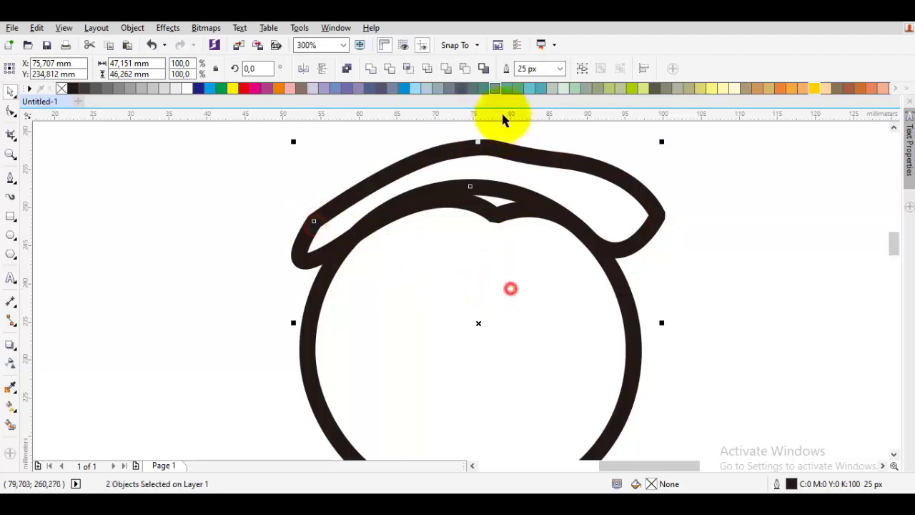
pyautogui.click(466, 68)
# Delete the extra nodes on both sides of the top notch, where the cut meets the circle
pyautogui.click(472, 244)
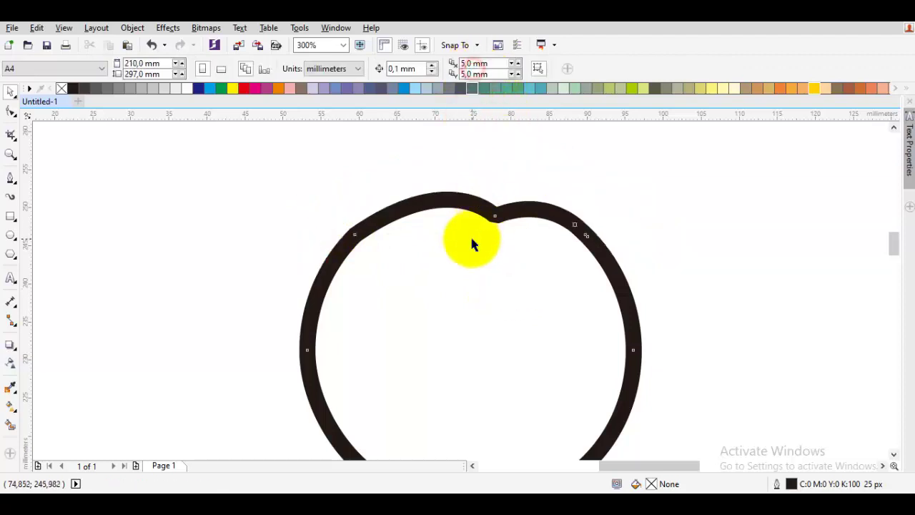
pyautogui.click(471, 244)
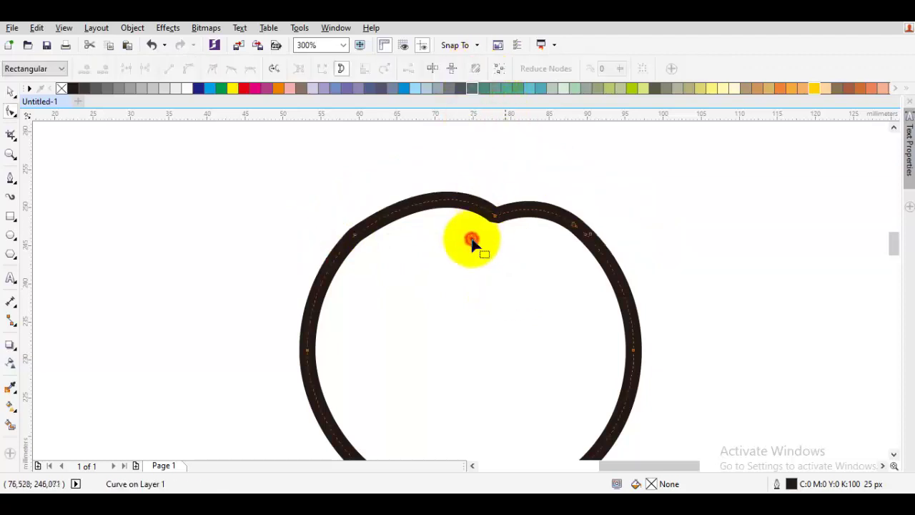
pyautogui.doubleClick(585, 239)
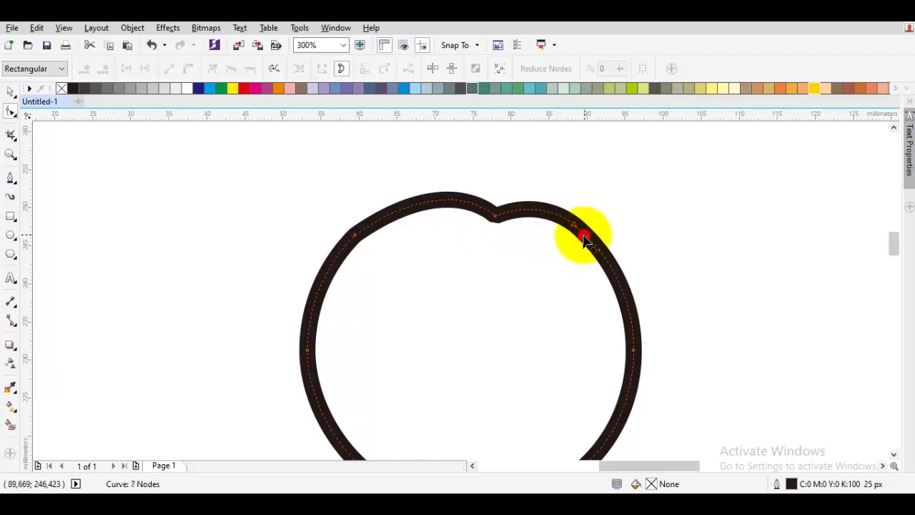
pyautogui.doubleClick(579, 230)
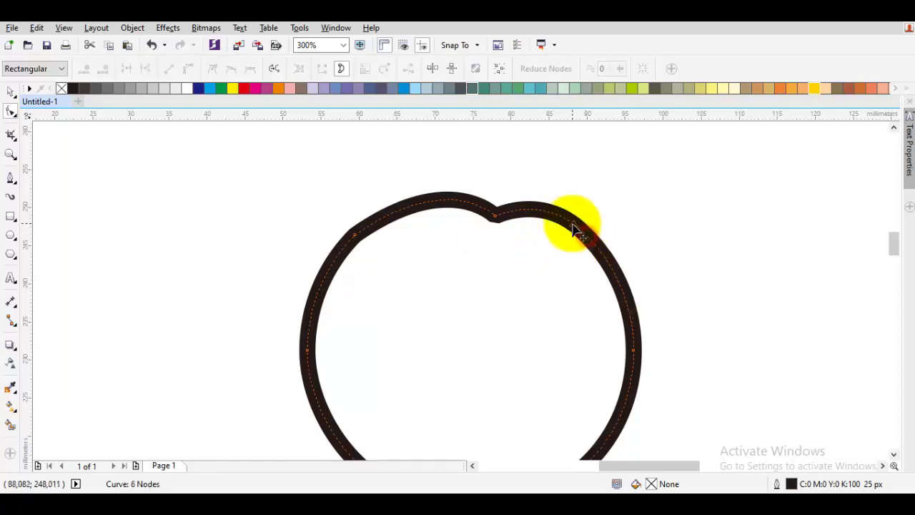
pyautogui.doubleClick(573, 227)
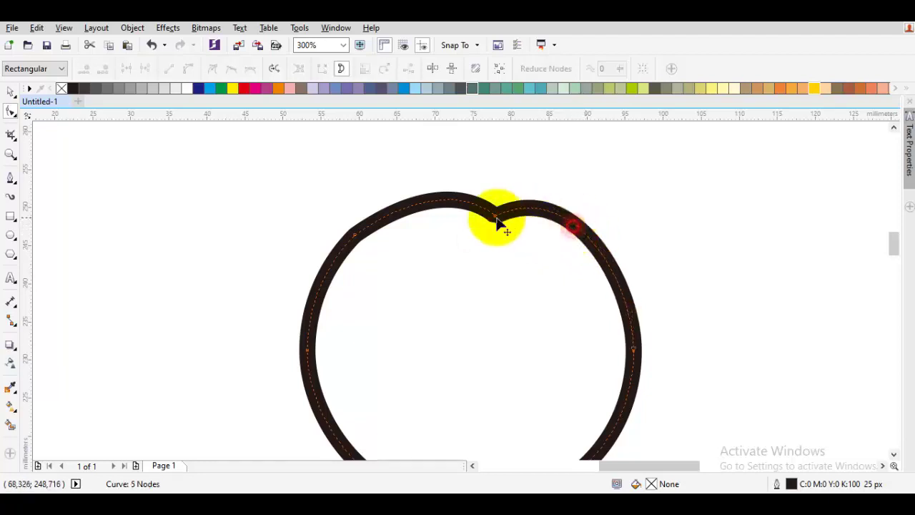
pyautogui.doubleClick(358, 235)
pyautogui.click(348, 187)
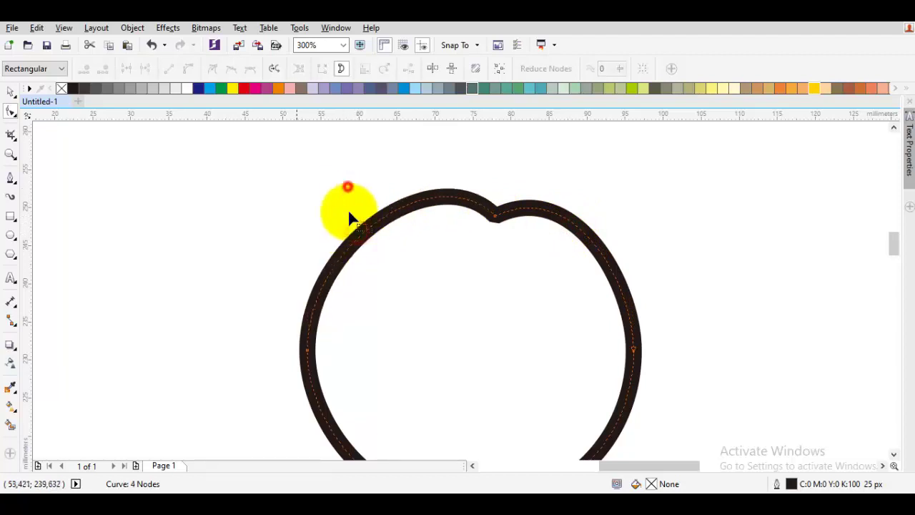
# Try to reshape the top by changing the left side node's type and moving the notch node, and undo the changes
pyautogui.click(307, 351)
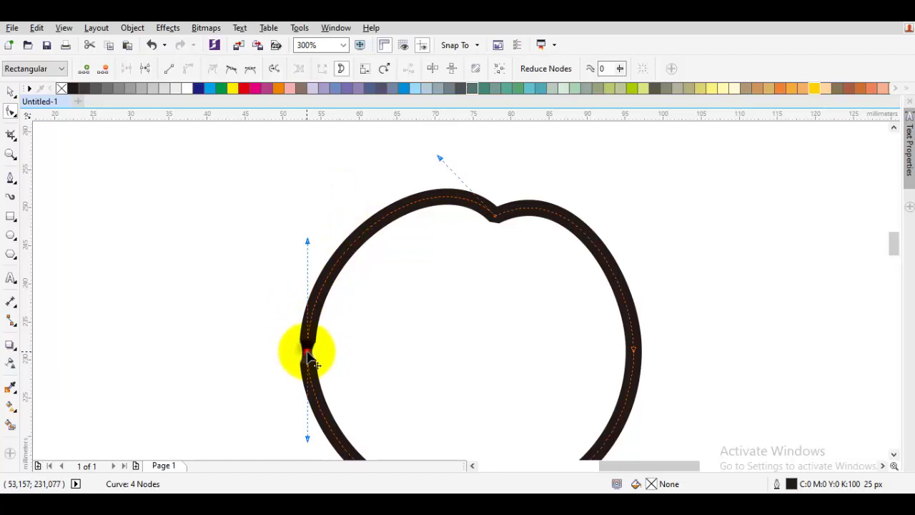
pyautogui.rightClick(307, 352)
pyautogui.click(349, 209)
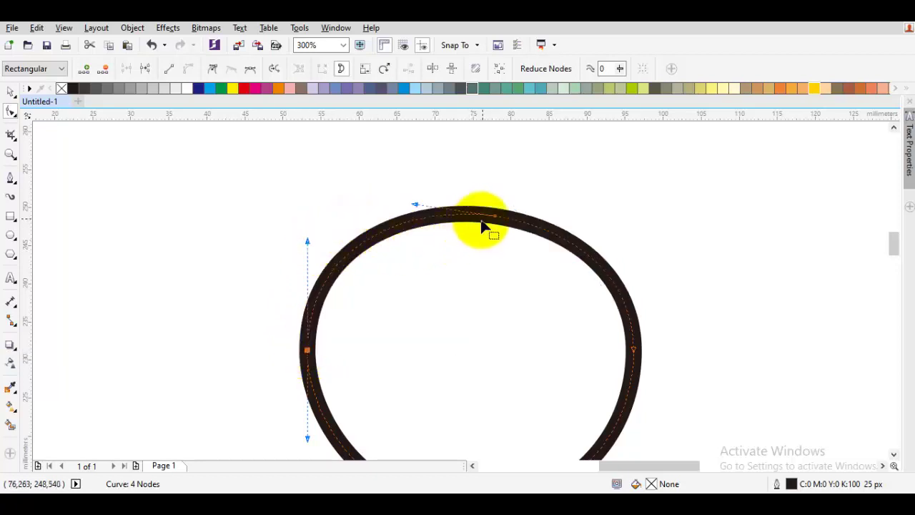
pyautogui.moveTo(506, 221); pyautogui.dragTo(535, 188)
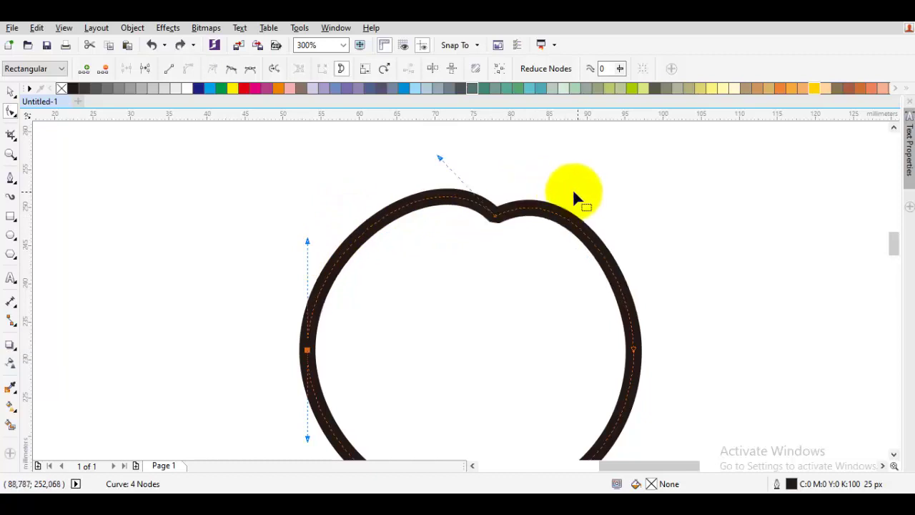
pyautogui.click(435, 156)
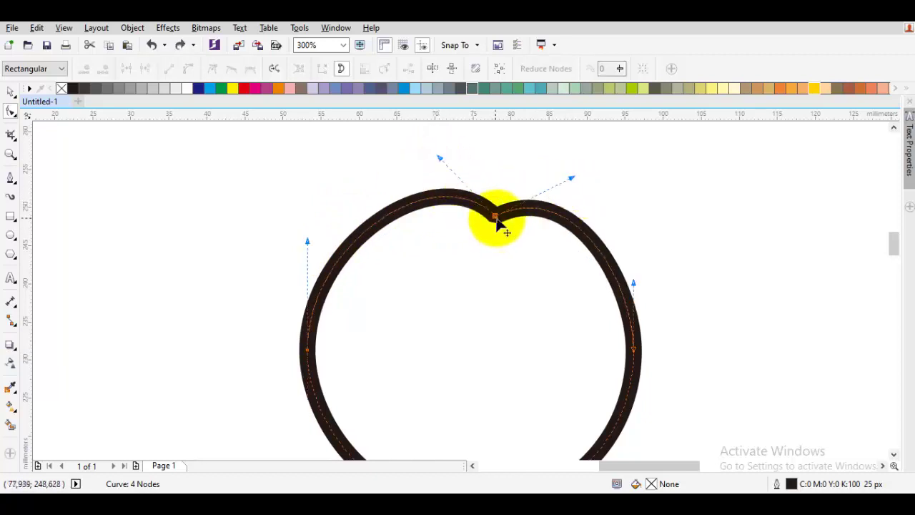
pyautogui.moveTo(499, 223); pyautogui.dragTo(481, 207)
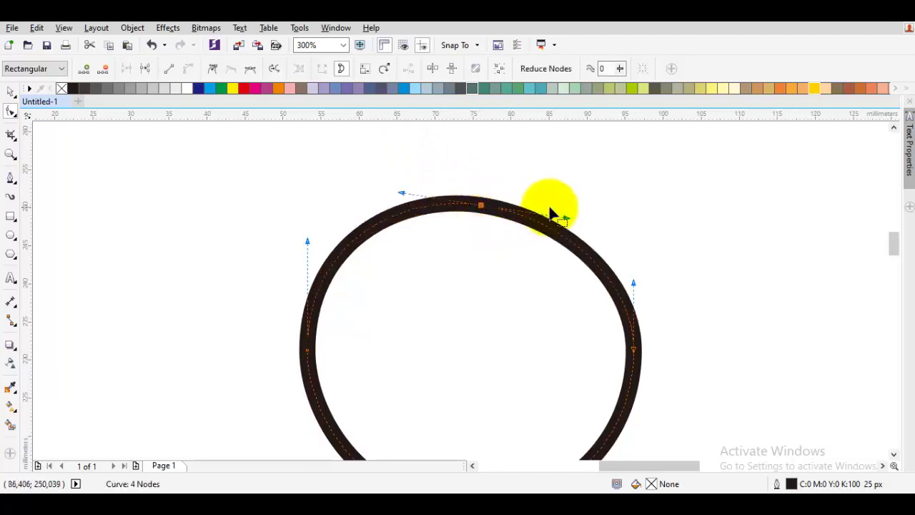
pyautogui.press('z')
pyautogui.hotkey('ctrl', 'z')
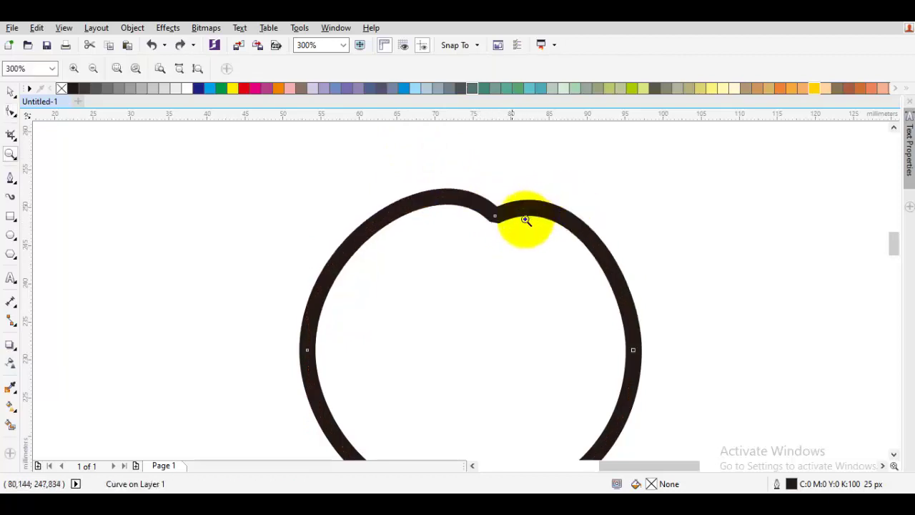
pyautogui.press('space')
pyautogui.press('space')
pyautogui.press('space')
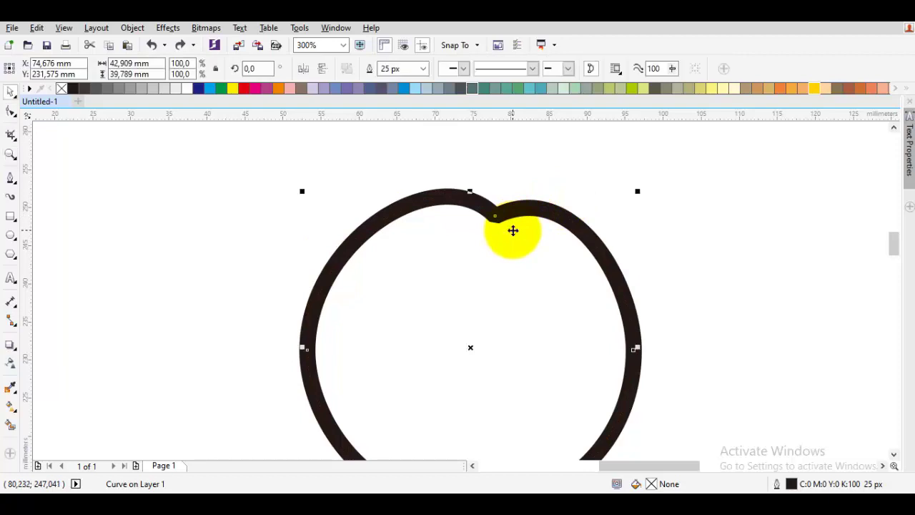
# Select all of the outline's nodes and convert them to cusps
pyautogui.press('F10')
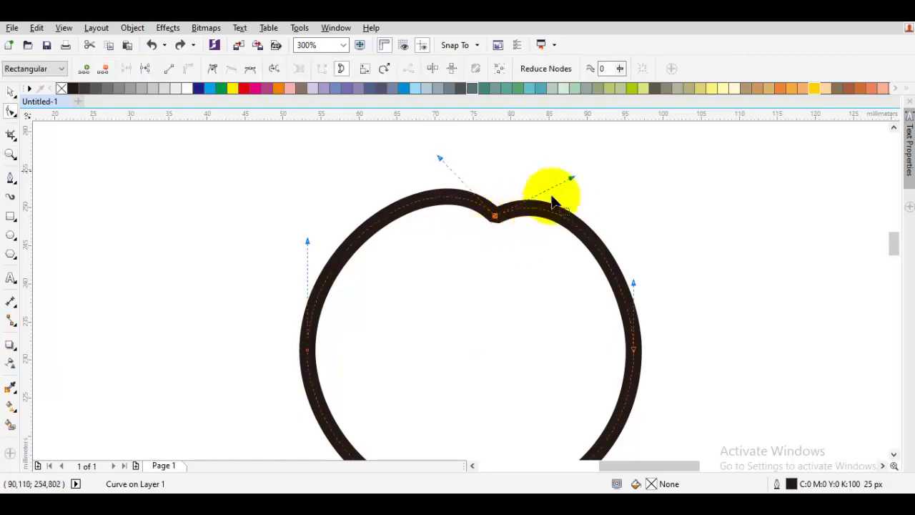
pyautogui.click(592, 168)
pyautogui.rightClick(593, 167)
pyautogui.click(621, 248)
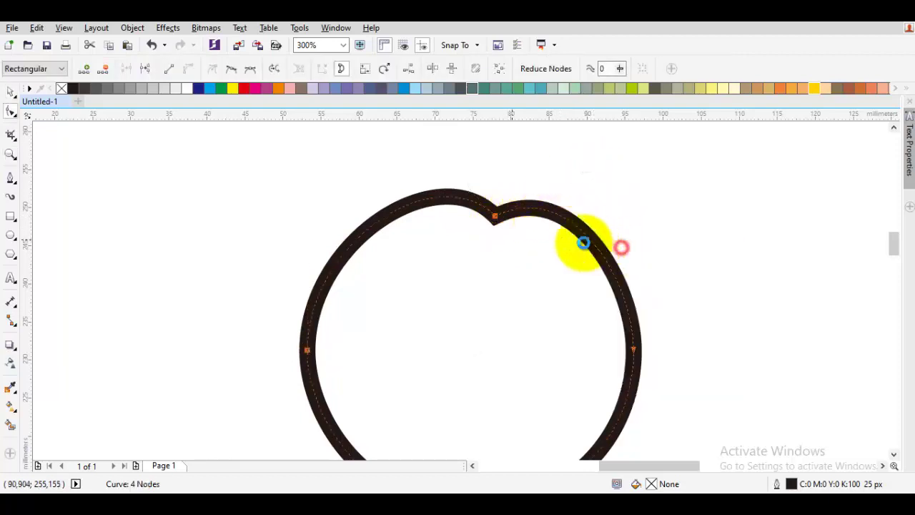
pyautogui.press('space')
pyautogui.press('space')
# Move the top notch node slightly up and left, and extend its two curve handles outward to broaden the lobes
pyautogui.moveTo(495, 217); pyautogui.dragTo(501, 219)
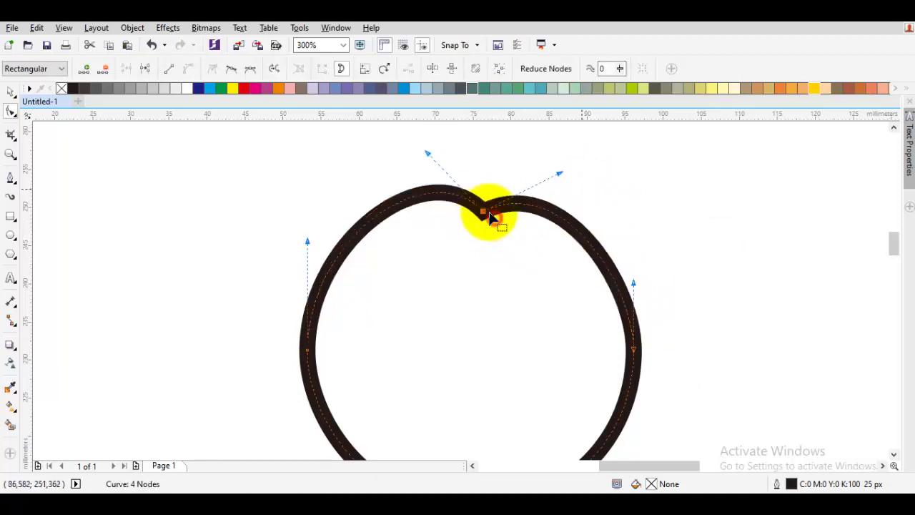
pyautogui.moveTo(560, 173); pyautogui.dragTo(597, 169)
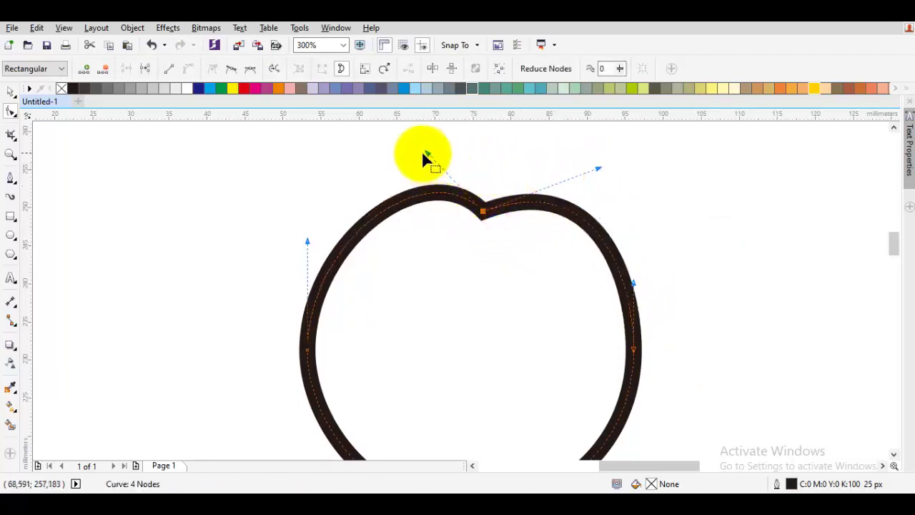
pyautogui.moveTo(422, 154); pyautogui.dragTo(414, 154)
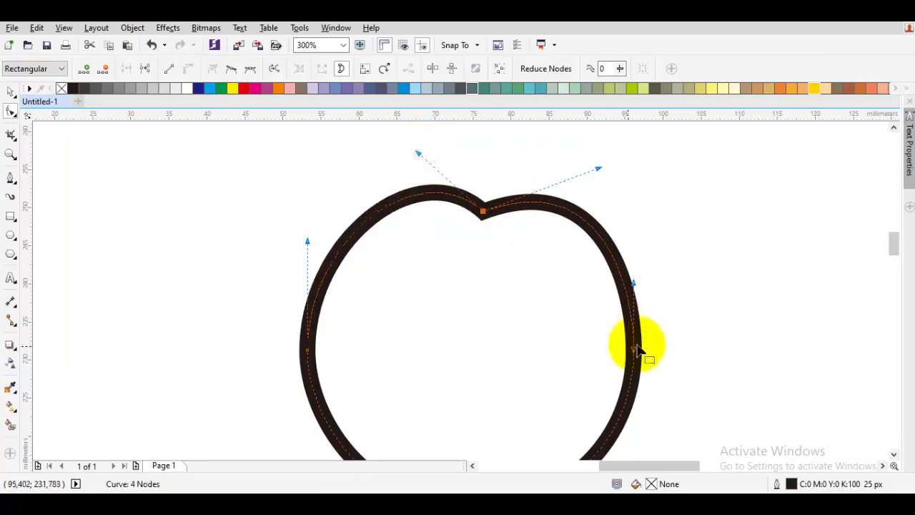
# Move the right side node slightly outward and up, and undo the accidental deletions of the right and left side nodes
pyautogui.moveTo(632, 350); pyautogui.dragTo(646, 342)
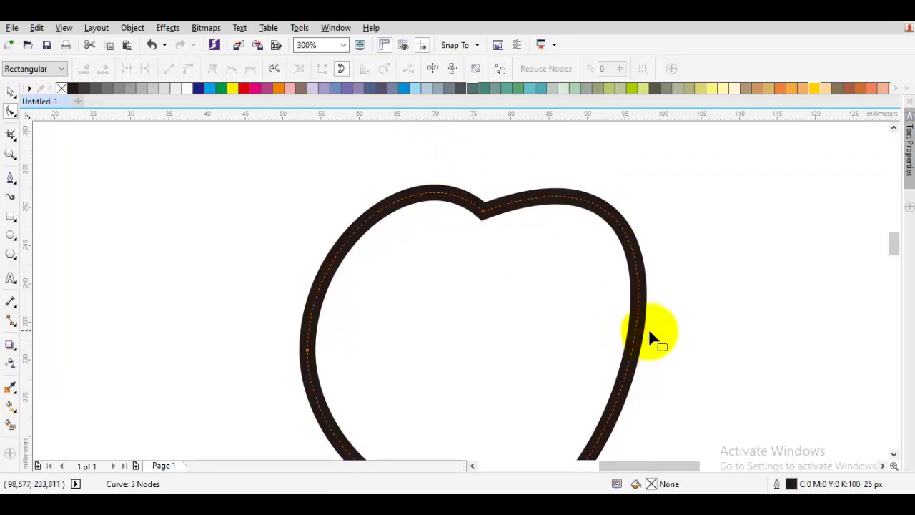
pyautogui.hotkey('ctrl', 'z')
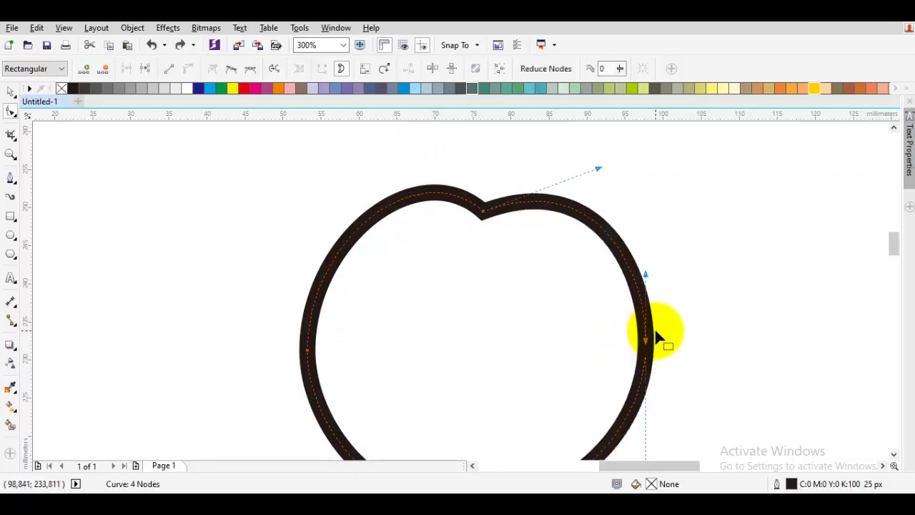
pyautogui.doubleClick(306, 350)
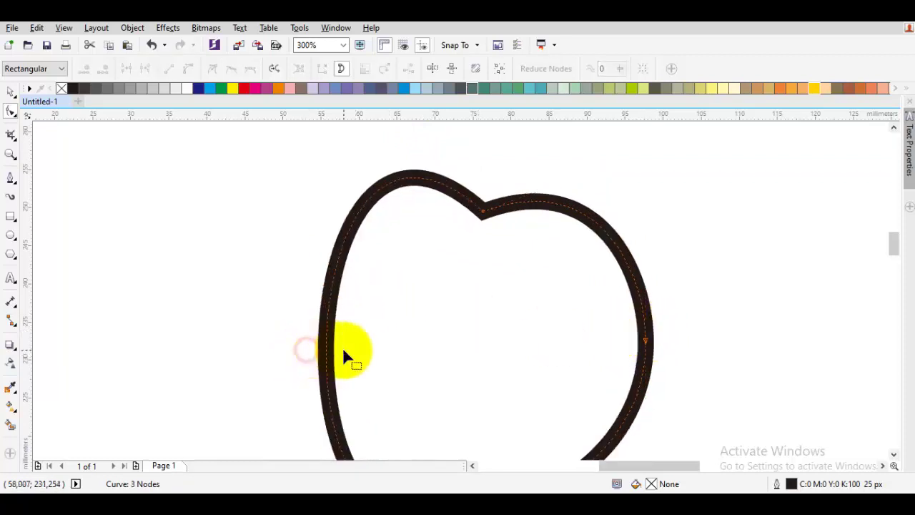
pyautogui.hotkey('ctrl', 'z')
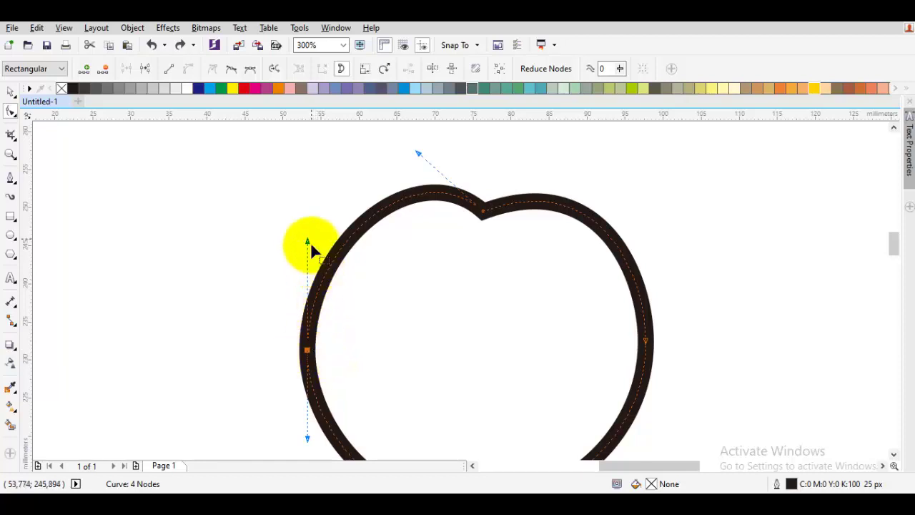
# Convert the left side node to Smooth and tilt its upper curve handle outward to fill out the left lobe
pyautogui.moveTo(309, 244); pyautogui.dragTo(300, 241)
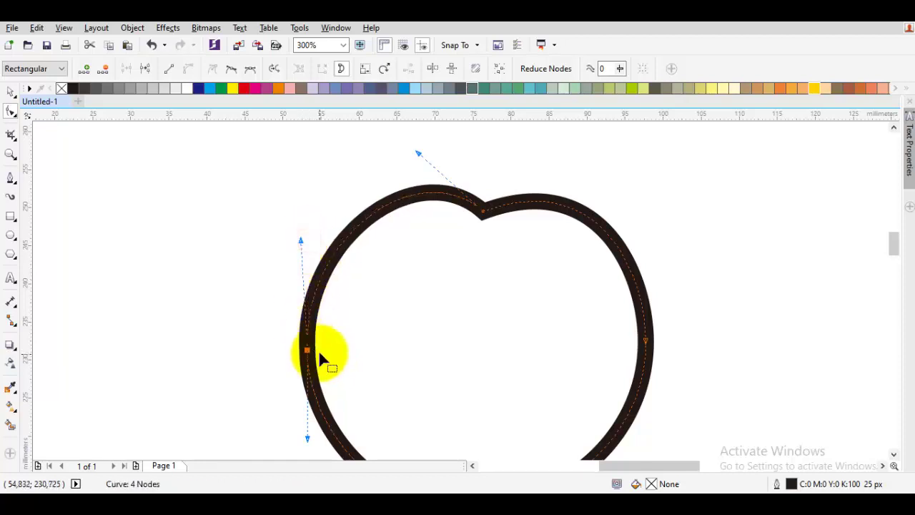
pyautogui.rightClick(307, 350)
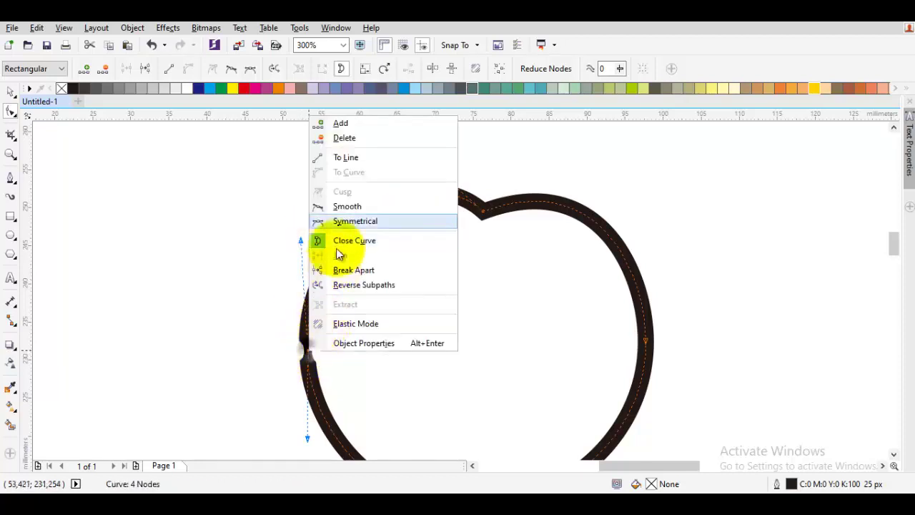
pyautogui.click(343, 206)
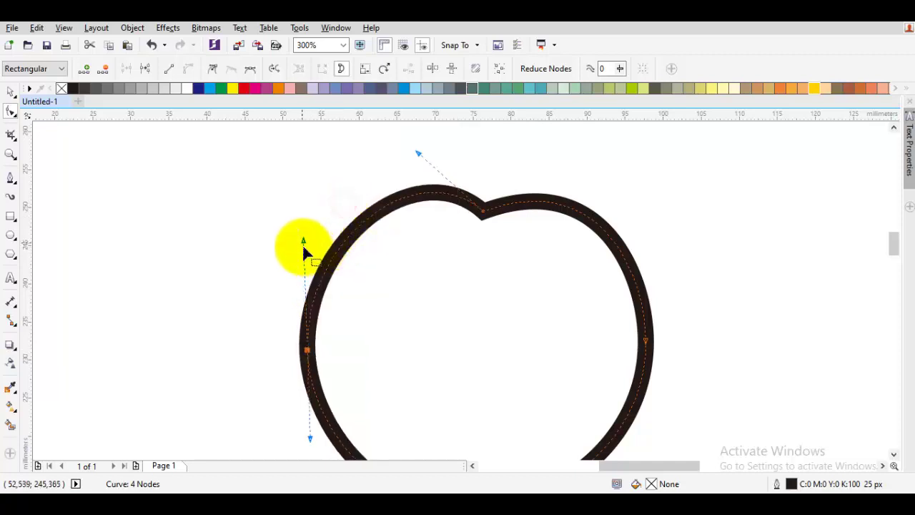
pyautogui.moveTo(303, 242); pyautogui.dragTo(297, 232)
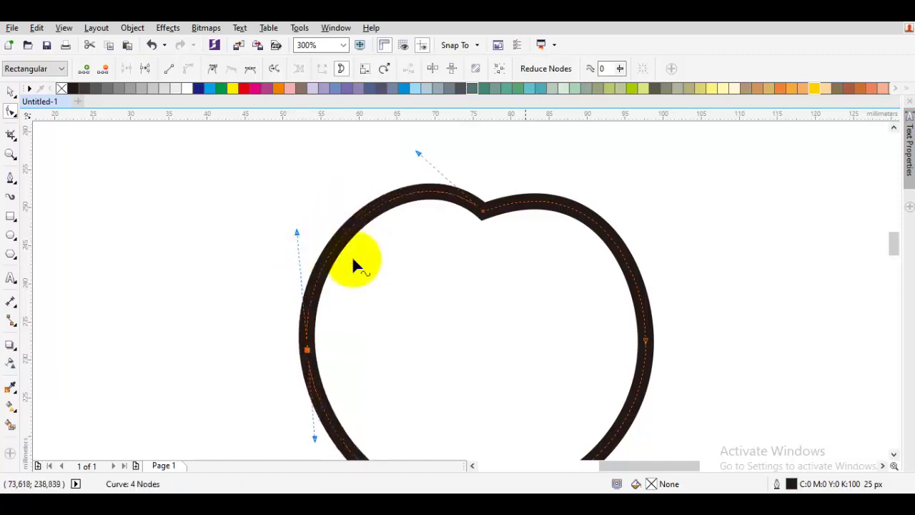
# Move the right side node slightly farther outward, convert it to Smooth, and adjust its upper curve handle
pyautogui.moveTo(651, 342); pyautogui.dragTo(654, 336)
pyautogui.rightClick(654, 336)
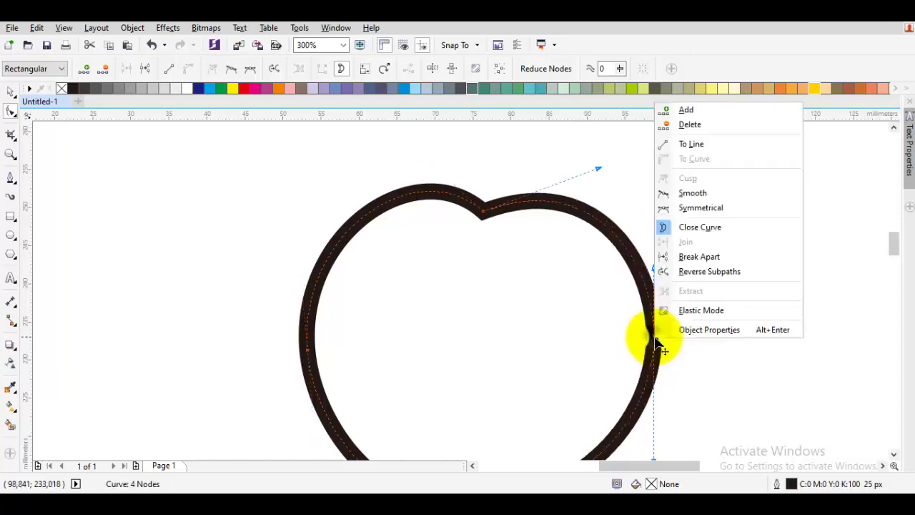
pyautogui.click(682, 194)
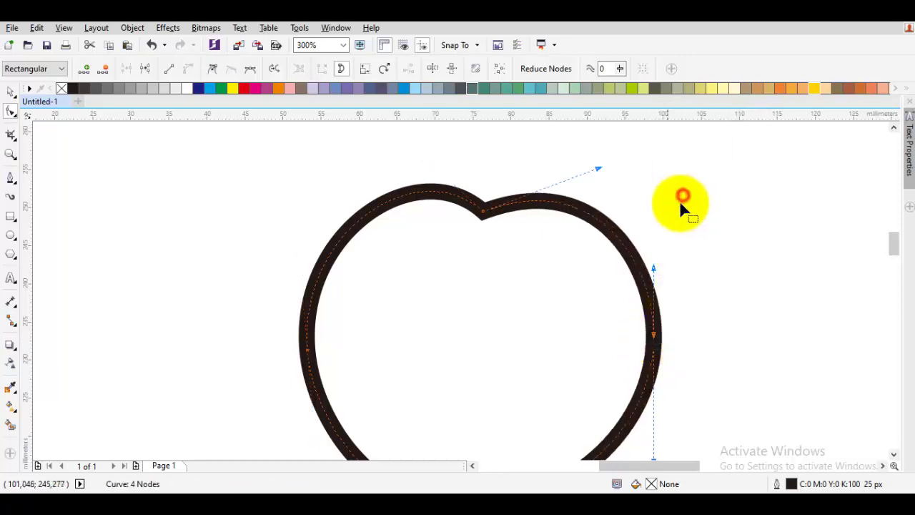
pyautogui.moveTo(653, 268); pyautogui.dragTo(601, 263)
pyautogui.press('space')
pyautogui.click(660, 255)
pyautogui.scroll(-1, 641, 247)
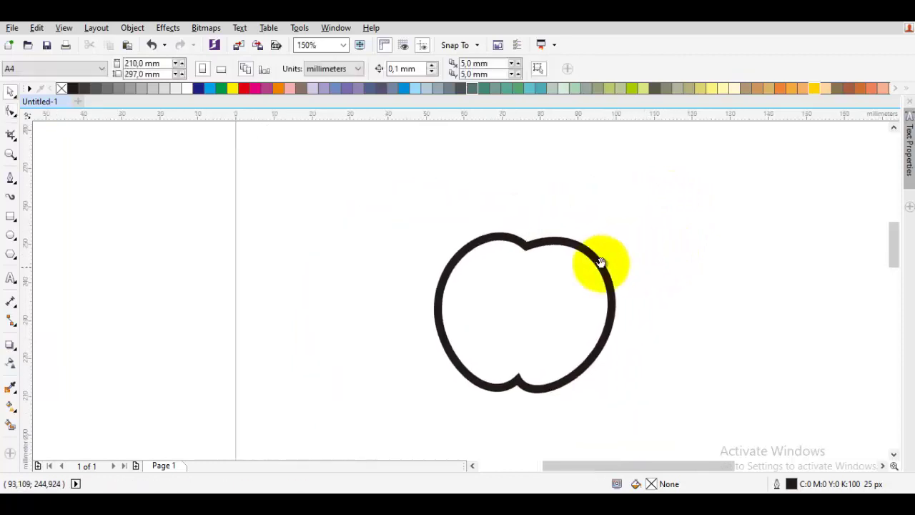
# Pull the right-hand curve handle of the top notch node slightly inward to round the apple's right lobe
pyautogui.click(541, 286)
pyautogui.doubleClick(537, 296)
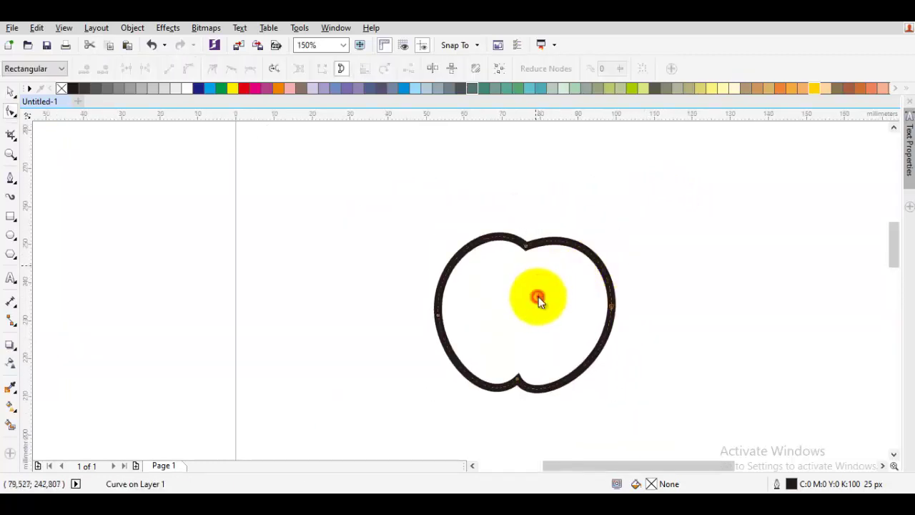
pyautogui.click(526, 247)
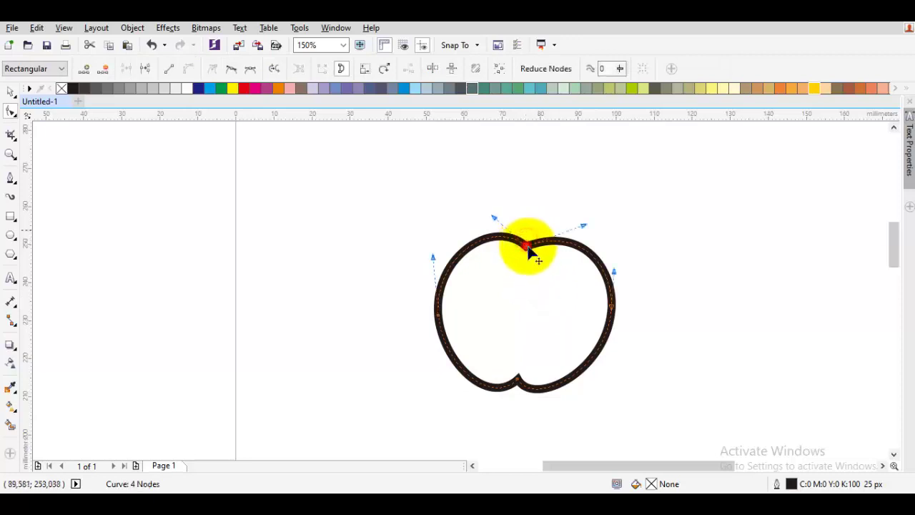
pyautogui.moveTo(584, 223); pyautogui.dragTo(579, 224)
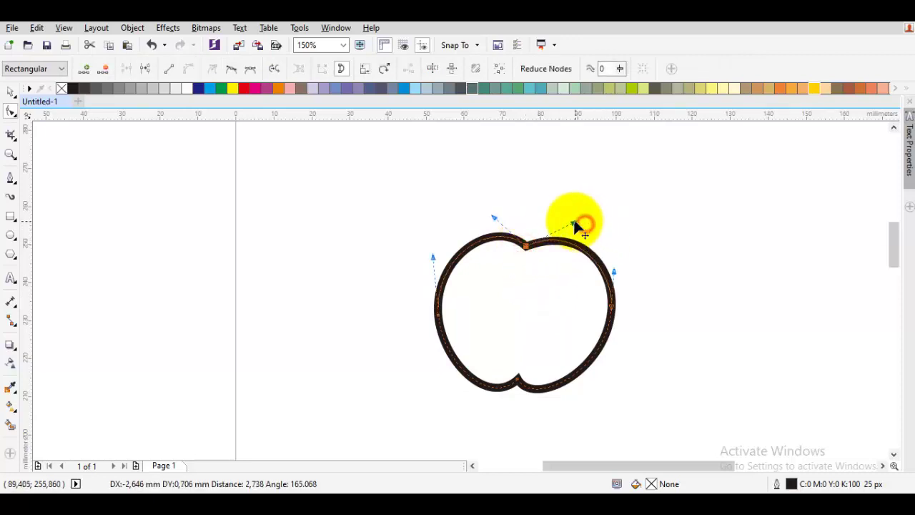
pyautogui.press('space')
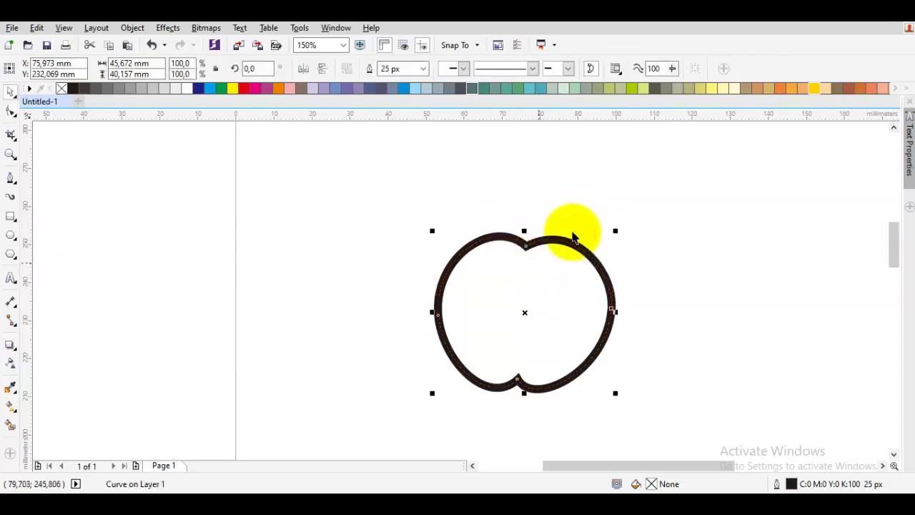
# Fill the apple shape with red (C:0 M:100 Y:100 K:0) and scale it down slightly
pyautogui.click(244, 88)
pyautogui.scroll(1, 554, 262)
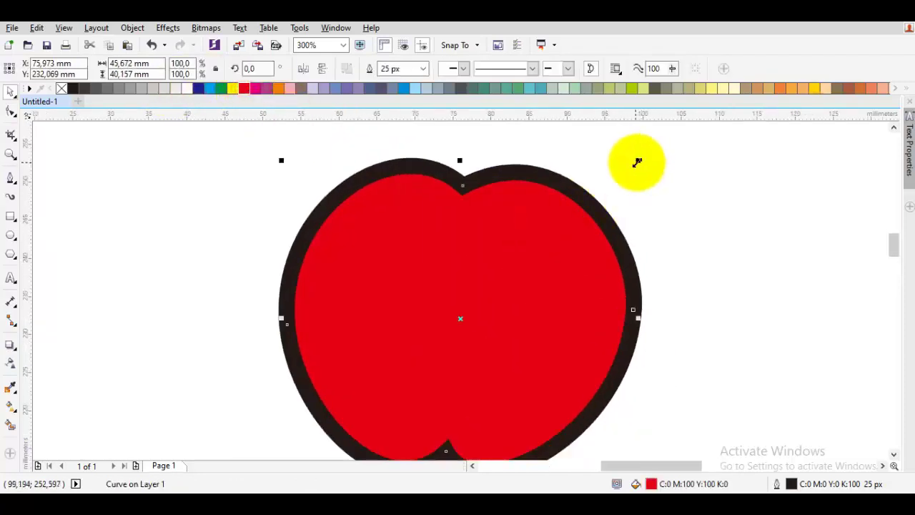
pyautogui.moveTo(636, 161); pyautogui.dragTo(638, 181)
pyautogui.click(645, 186)
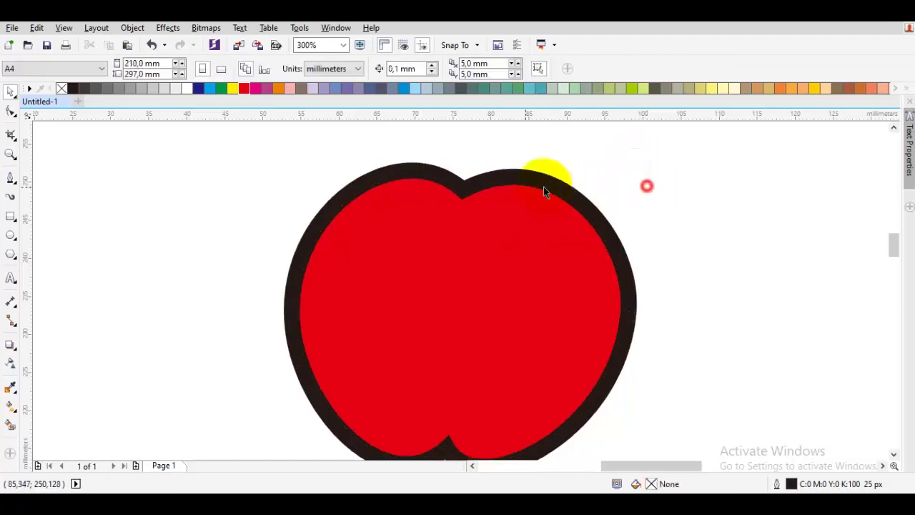
# Draw a closed curved stem about 6.5 mm wide and 21.4 mm tall, rising from inside the apple's top notch
pyautogui.moveTo(543, 187); pyautogui.dragTo(498, 285)
pyautogui.press('F5')
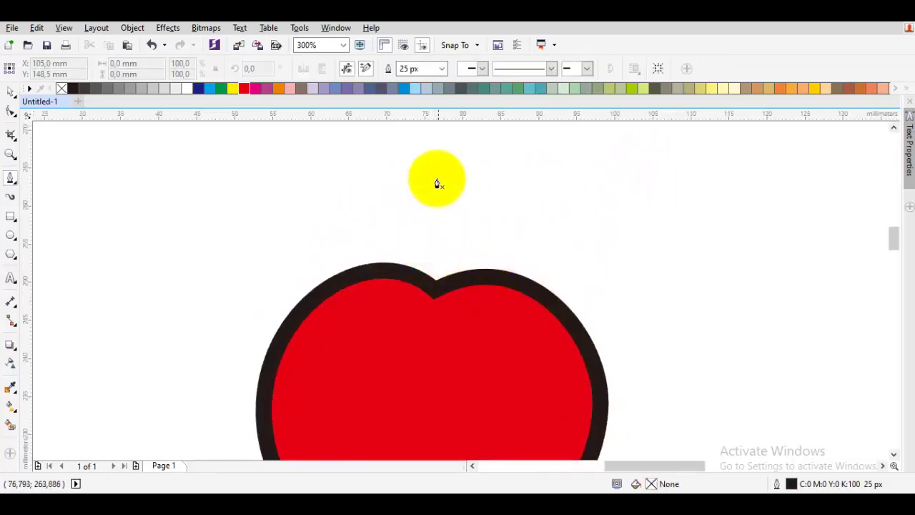
pyautogui.moveTo(441, 173); pyautogui.dragTo(418, 211)
pyautogui.press('space')
pyautogui.press('space')
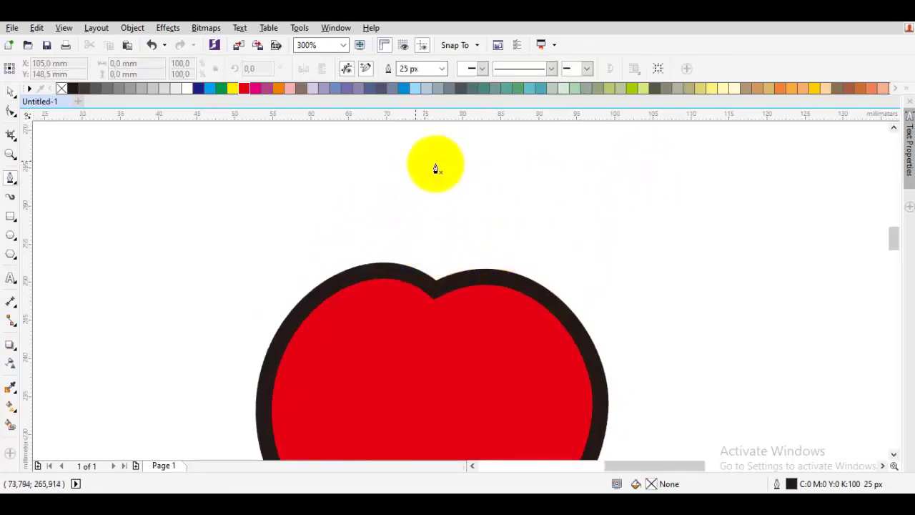
pyautogui.moveTo(410, 157); pyautogui.dragTo(434, 194)
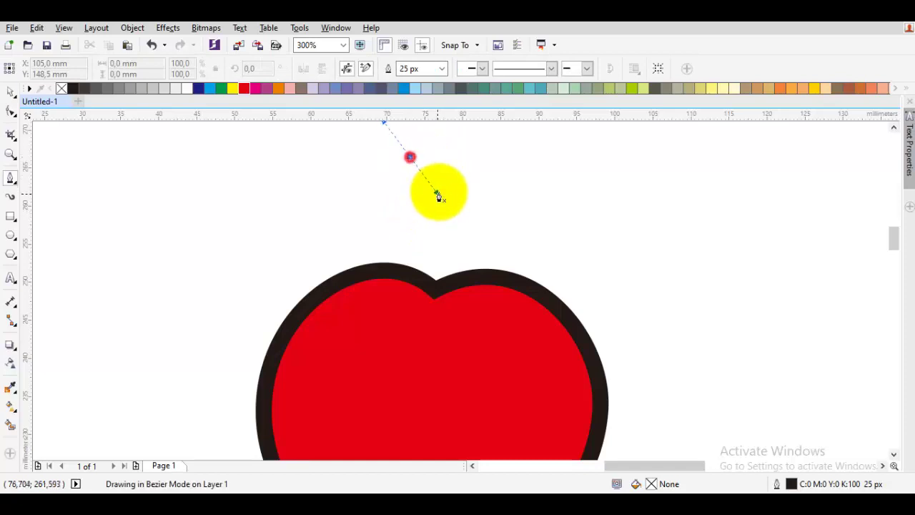
pyautogui.click(422, 313)
pyautogui.click(447, 320)
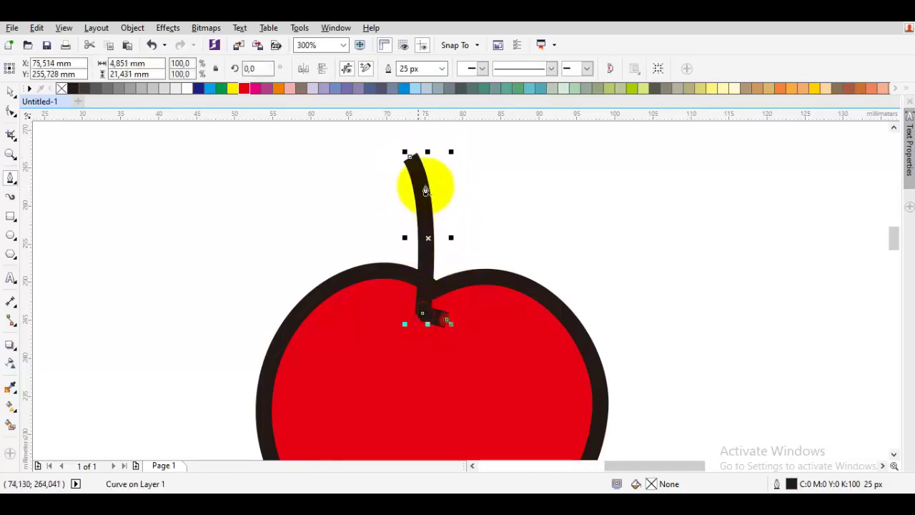
pyautogui.moveTo(416, 159); pyautogui.dragTo(488, 180)
pyautogui.click(450, 198)
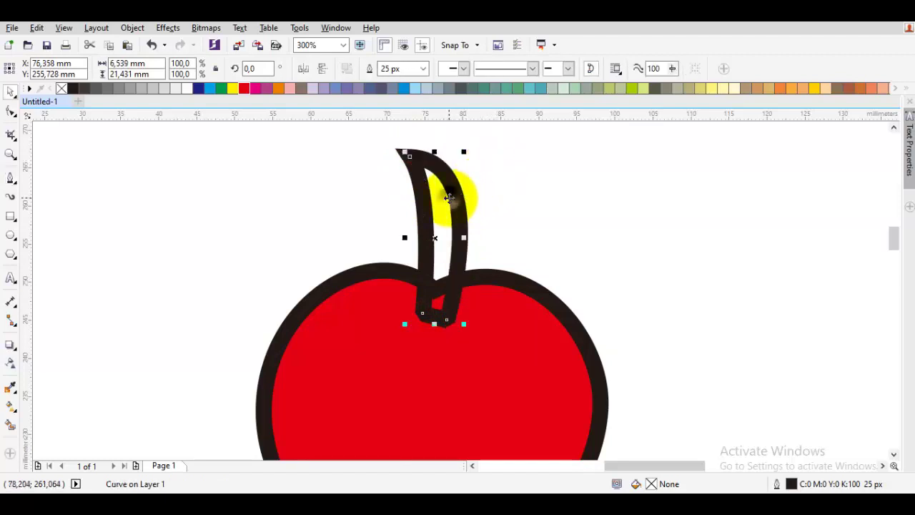
# Send the stem to the back of the layer, behind the apple
pyautogui.rightClick(449, 197)
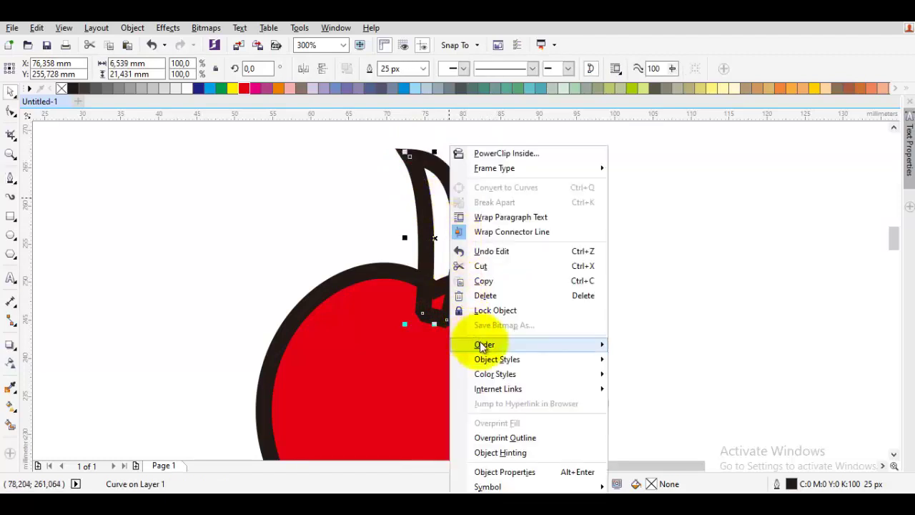
pyautogui.moveTo(486, 346)
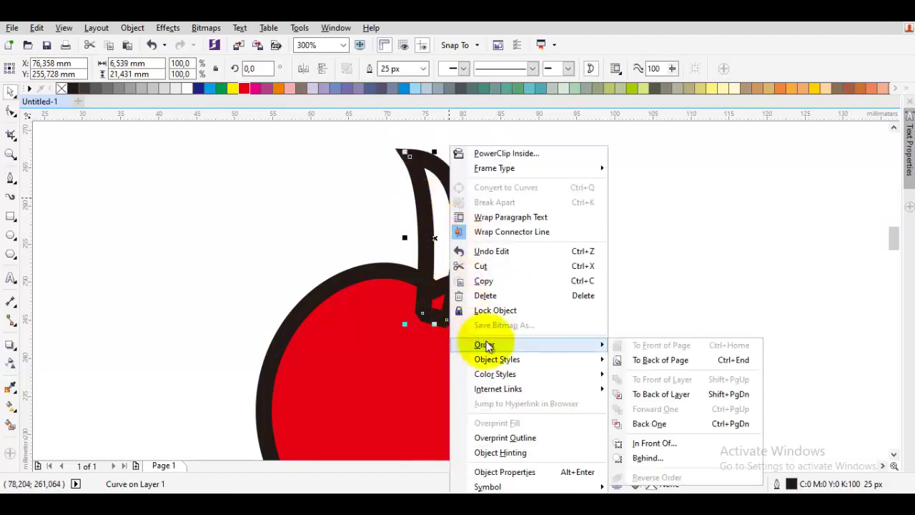
pyautogui.click(659, 393)
pyautogui.click(658, 388)
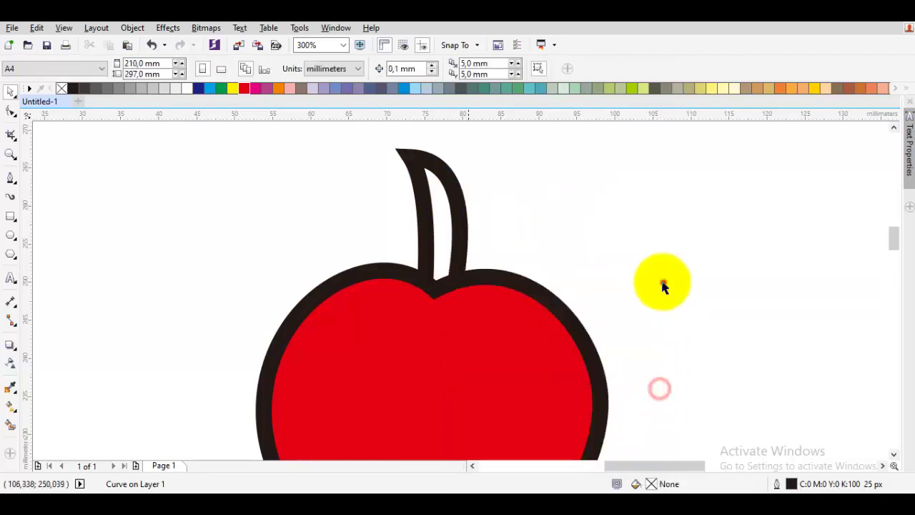
# Lower the stem's tip node and shorten its right-hand curve handle to make the stem about 17 mm tall and narrower
pyautogui.doubleClick(455, 206)
pyautogui.click(409, 154)
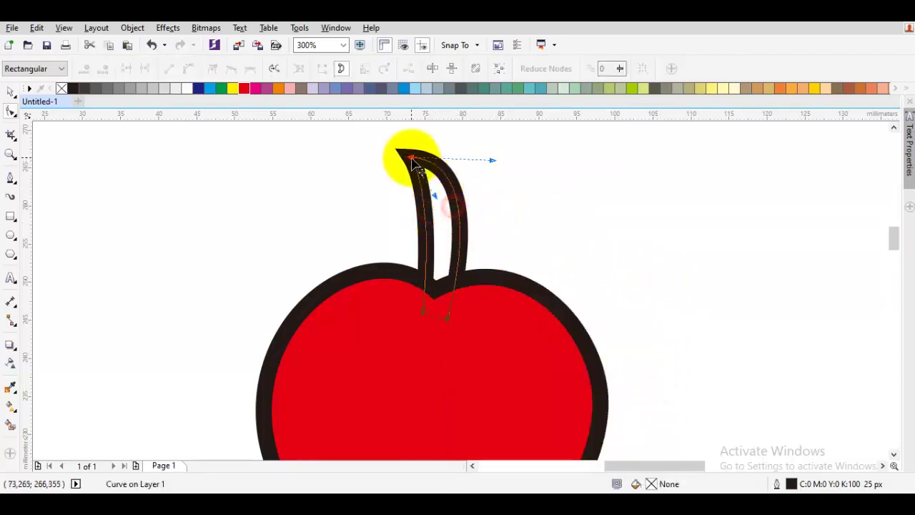
pyautogui.moveTo(409, 159); pyautogui.dragTo(412, 194)
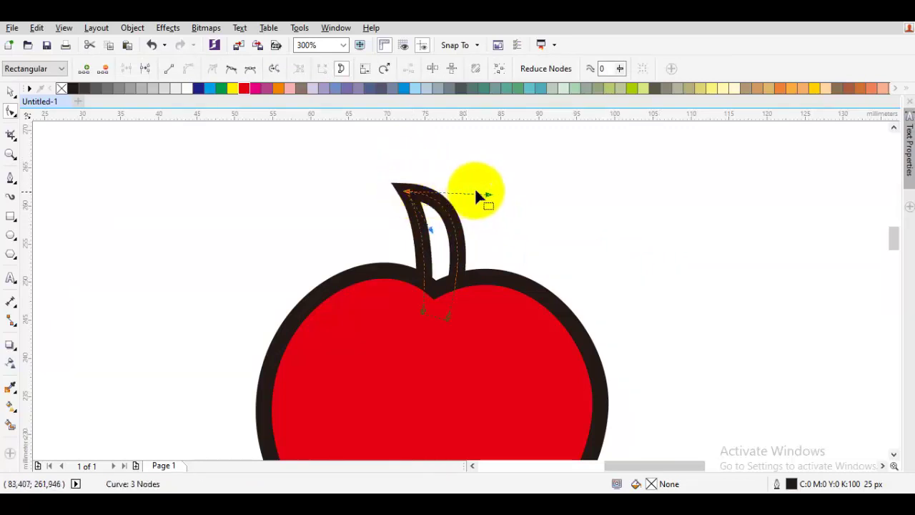
pyautogui.moveTo(485, 196); pyautogui.dragTo(465, 198)
pyautogui.press('space')
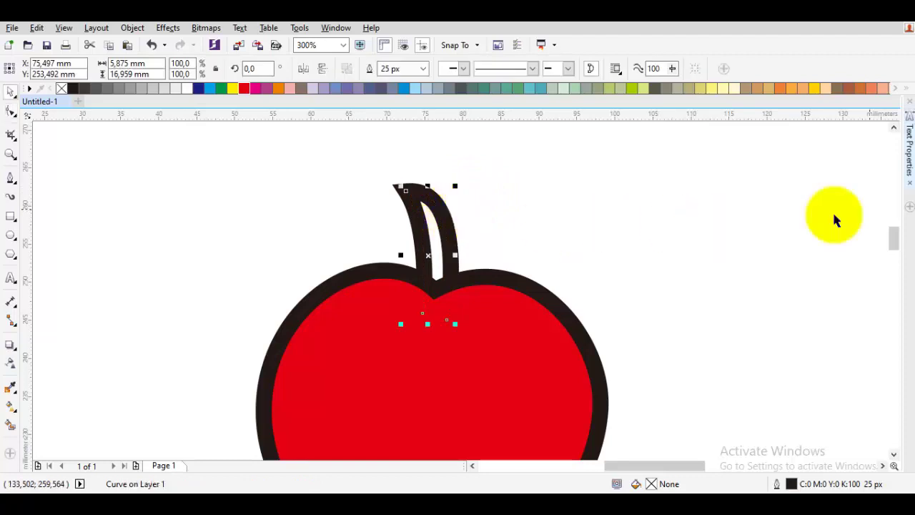
# Fill the stem with brown (C:0 M:60 Y:60 K:40)
pyautogui.click(849, 88)
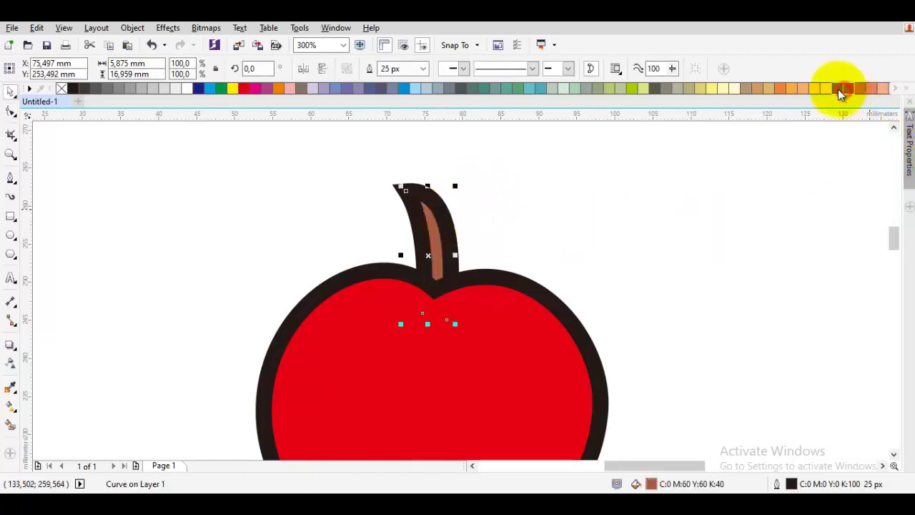
pyautogui.click(739, 148)
pyautogui.scroll(-2, 579, 228)
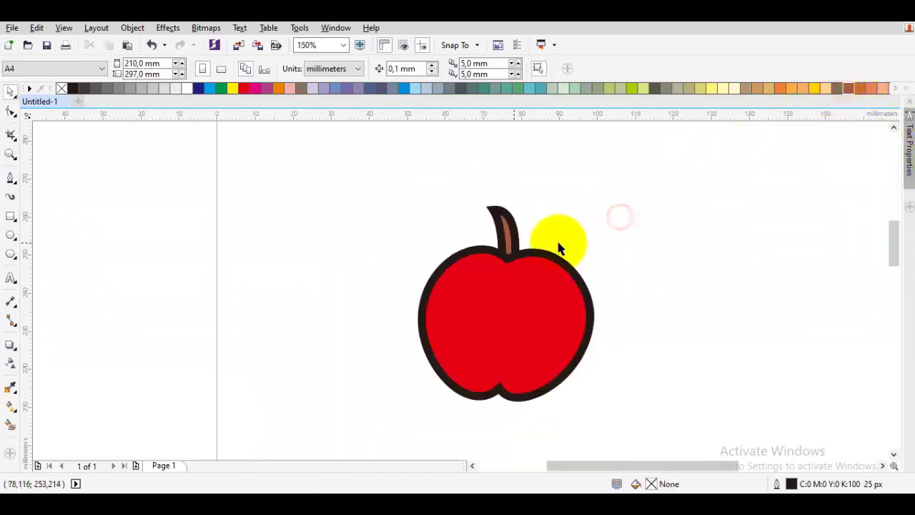
# Draw a closed two-node leaf about 18.3 mm wide and 12.5 mm tall, curving up and right from the stem
pyautogui.press('space')
pyautogui.scroll(2, 526, 218)
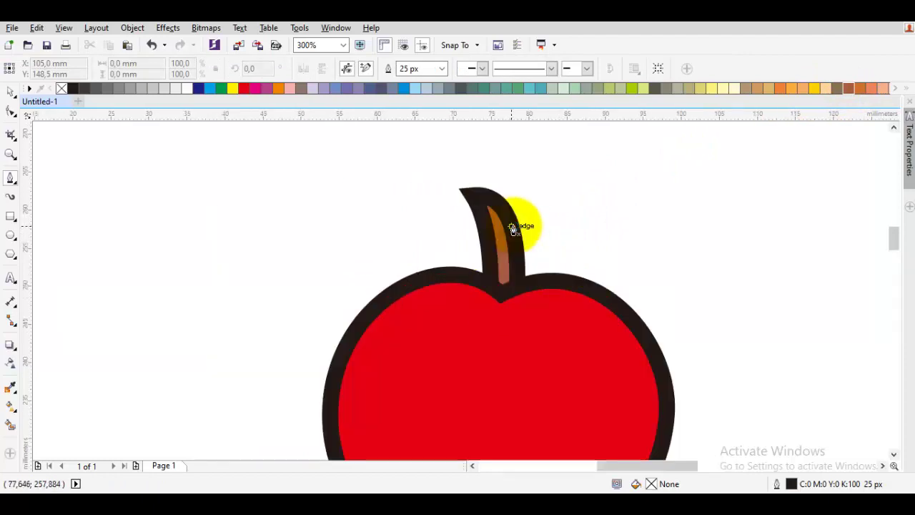
pyautogui.click(486, 267)
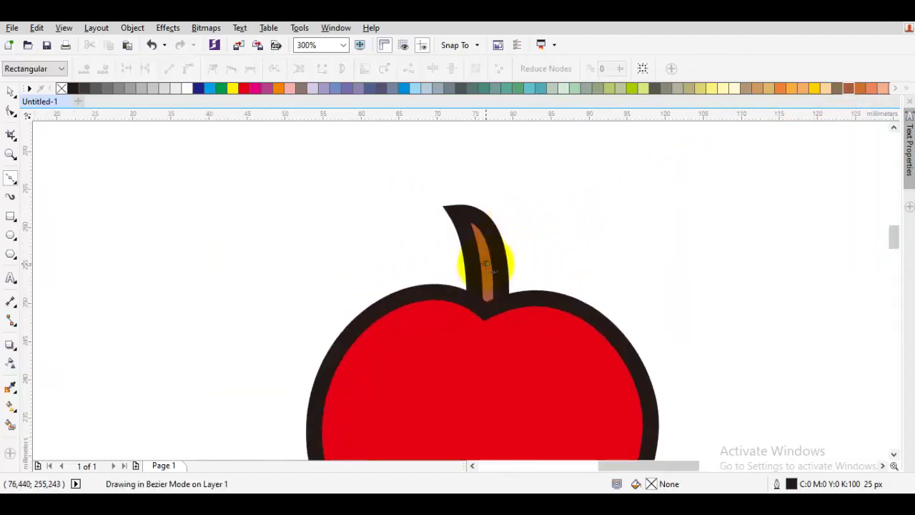
pyautogui.moveTo(485, 267); pyautogui.dragTo(517, 169)
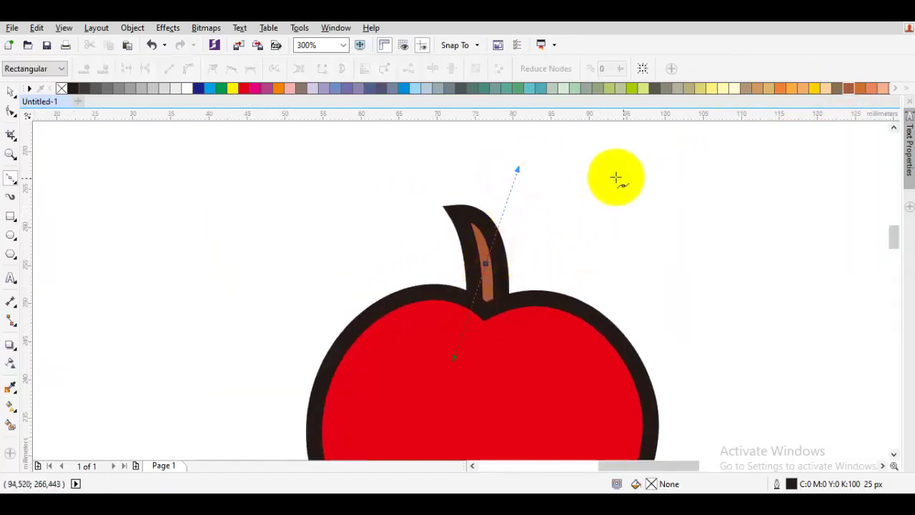
pyautogui.click(626, 176)
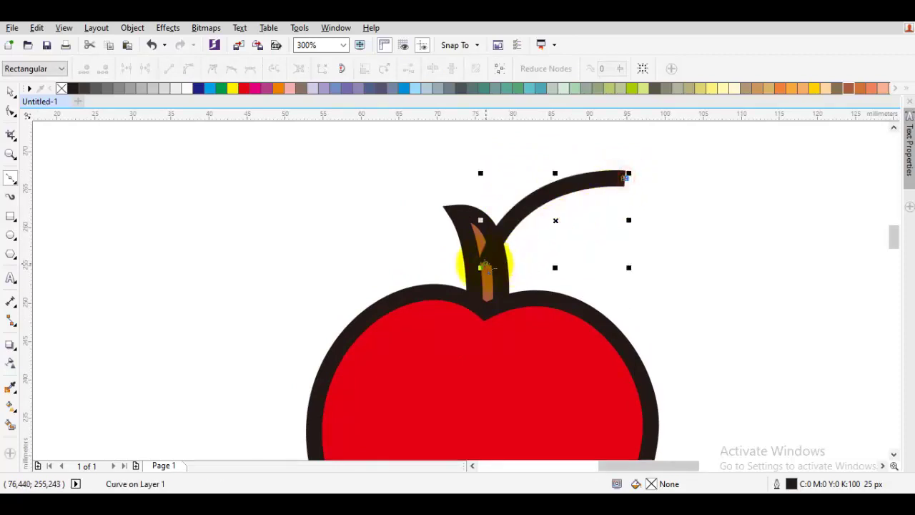
pyautogui.moveTo(485, 267)
pyautogui.mouseDown()
pyautogui.moveTo(521, 270)
pyautogui.moveTo(561, 327)
pyautogui.moveTo(606, 307)
pyautogui.moveTo(629, 310)
pyautogui.mouseUp()
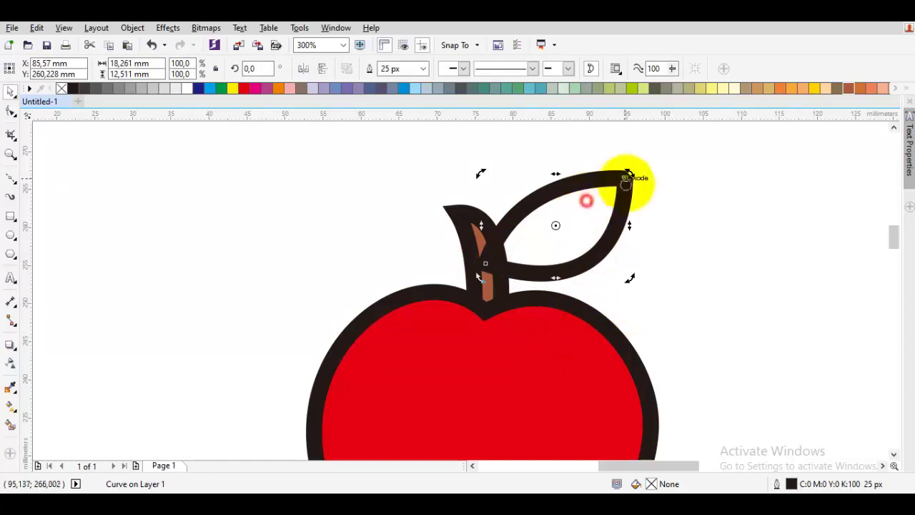
# Enlarge the leaf outline to 111.1% and send it to the back of the layer, behind the stem
pyautogui.press('F10')
pyautogui.moveTo(626, 179); pyautogui.dragTo(644, 163)
pyautogui.rightClick(635, 172)
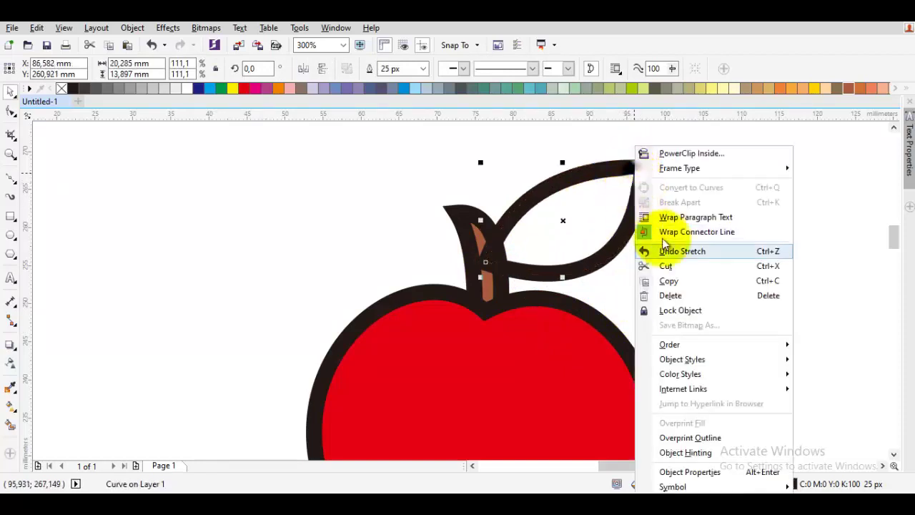
pyautogui.moveTo(691, 343)
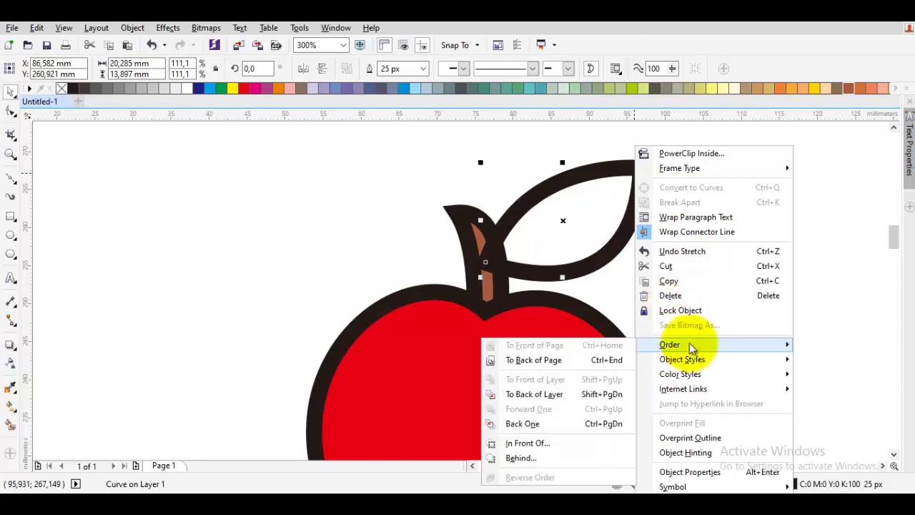
pyautogui.click(554, 393)
pyautogui.click(684, 243)
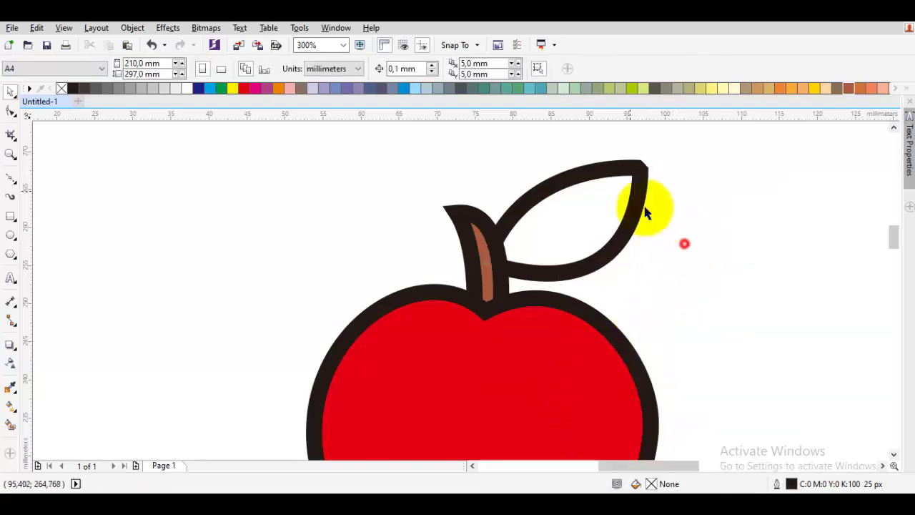
# Move the leaf's tip node outward and slightly down, and convert the leaf's nodes to Cusp
pyautogui.doubleClick(626, 190)
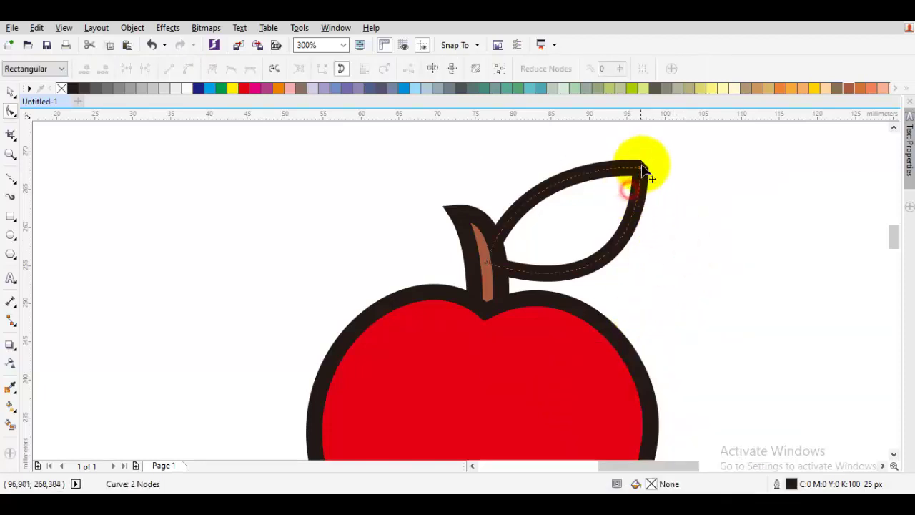
pyautogui.moveTo(638, 172); pyautogui.dragTo(673, 184)
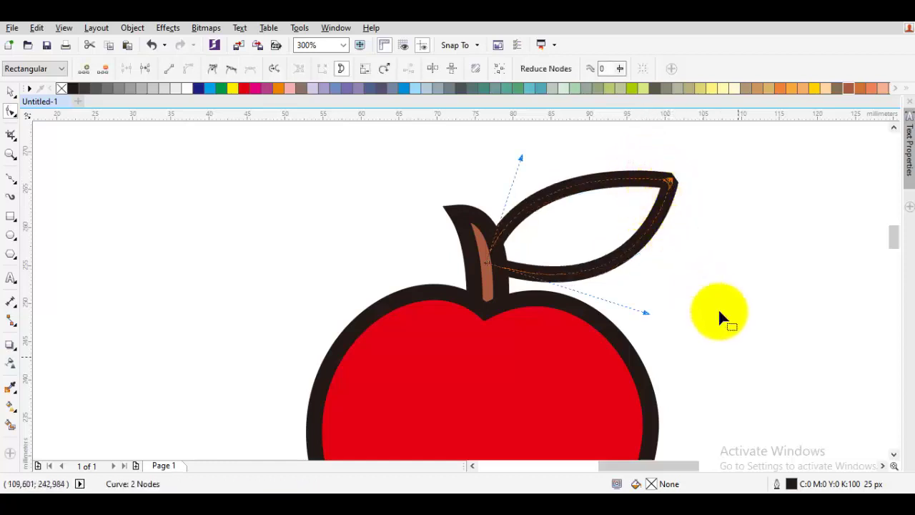
pyautogui.moveTo(737, 350); pyautogui.dragTo(449, 162)
pyautogui.rightClick(492, 159)
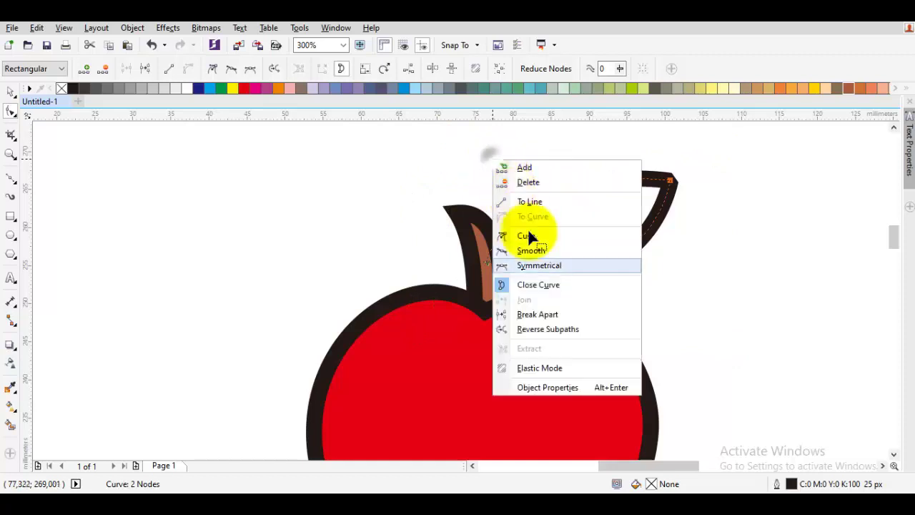
pyautogui.click(535, 237)
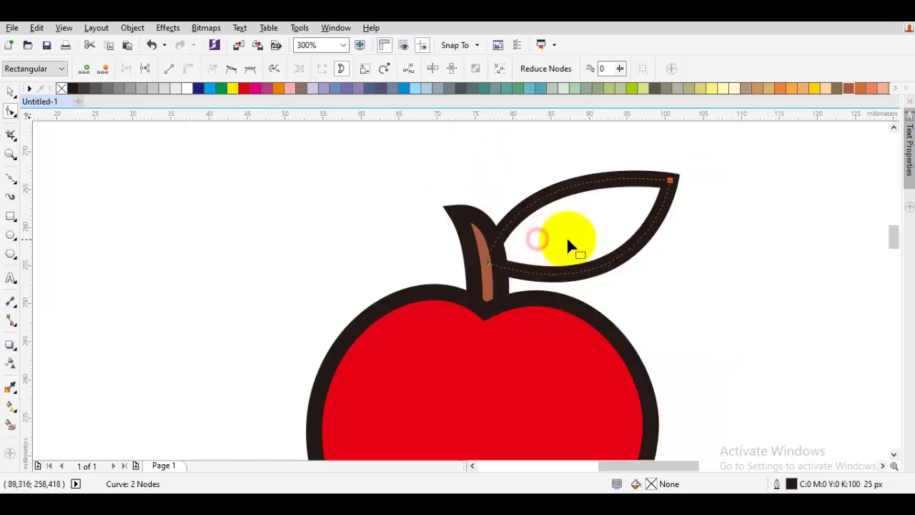
pyautogui.click(588, 239)
# Extend the leaf tip farther outward and adjust the tip and base curve handles to arch the upper edge and slim the lower edge
pyautogui.moveTo(672, 188); pyautogui.dragTo(653, 250)
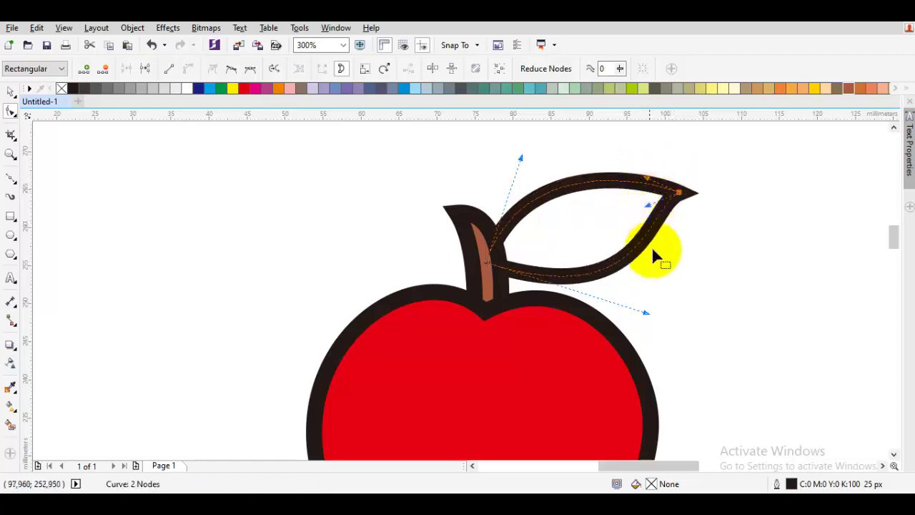
pyautogui.moveTo(646, 312); pyautogui.dragTo(580, 309)
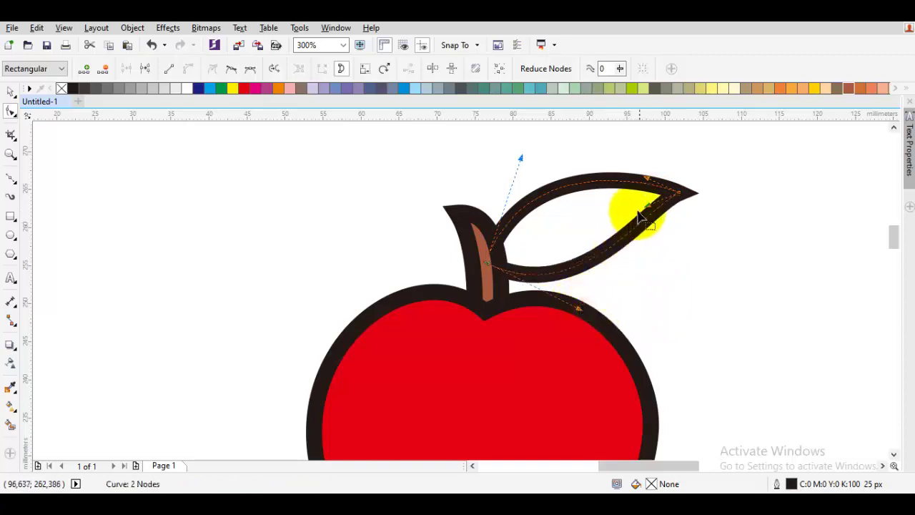
pyautogui.click(680, 194)
pyautogui.moveTo(684, 192); pyautogui.dragTo(658, 167)
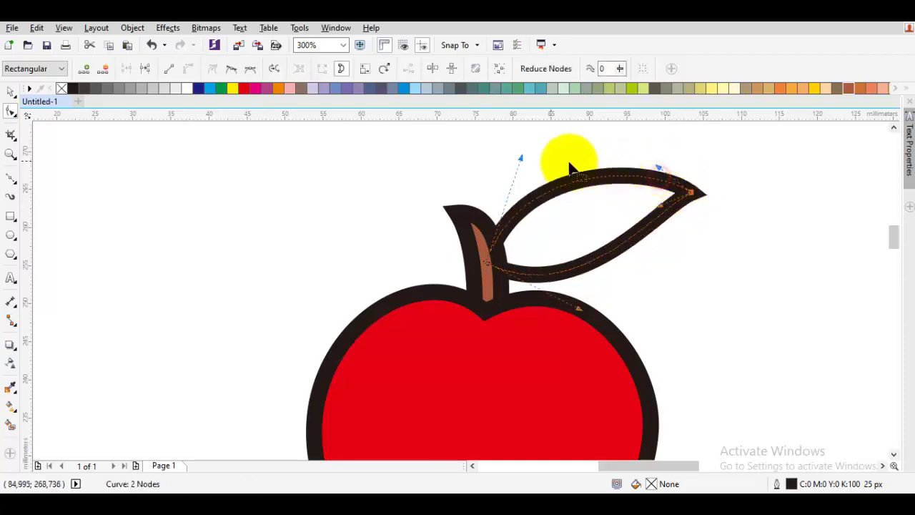
pyautogui.moveTo(524, 157); pyautogui.dragTo(533, 152)
pyautogui.press('space')
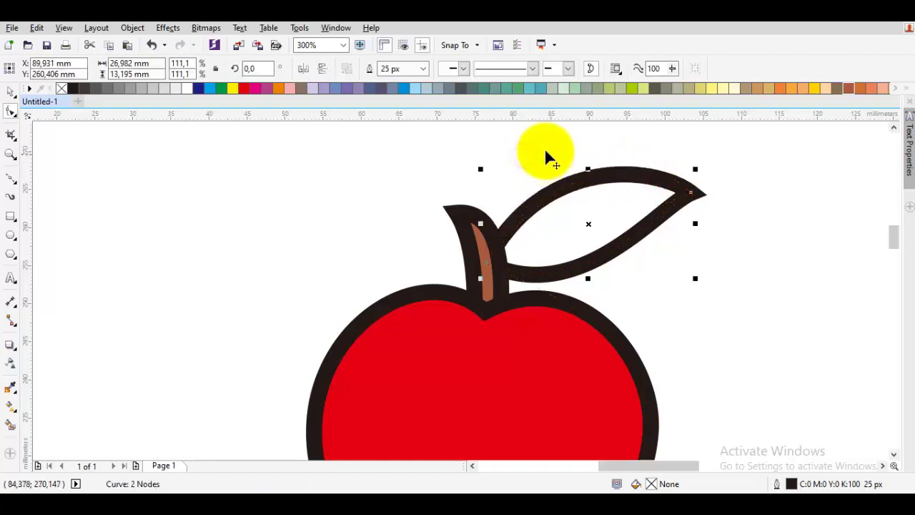
# Draw a curved vein line through the middle of the leaf, from the stem to the leaf tip
pyautogui.press('Escape')
pyautogui.hscroll(1, 553, 187)
pyautogui.press('space')
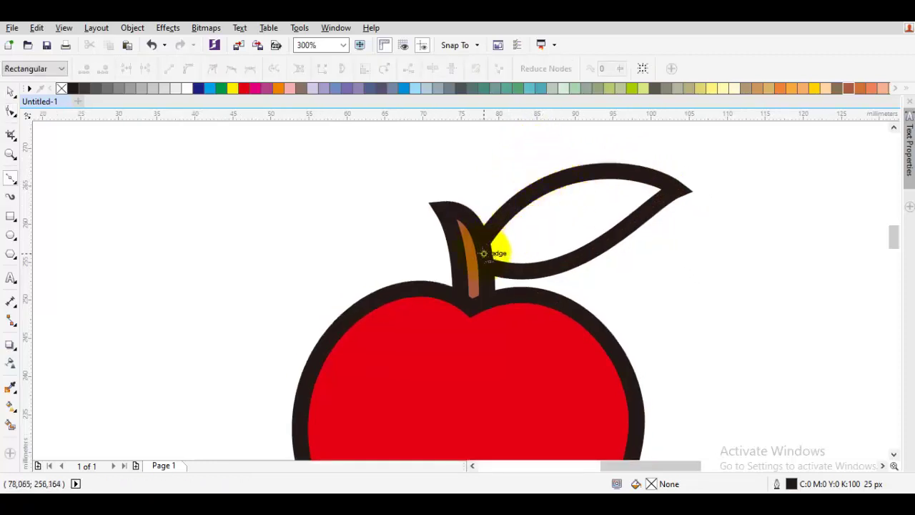
pyautogui.moveTo(499, 245); pyautogui.dragTo(674, 189)
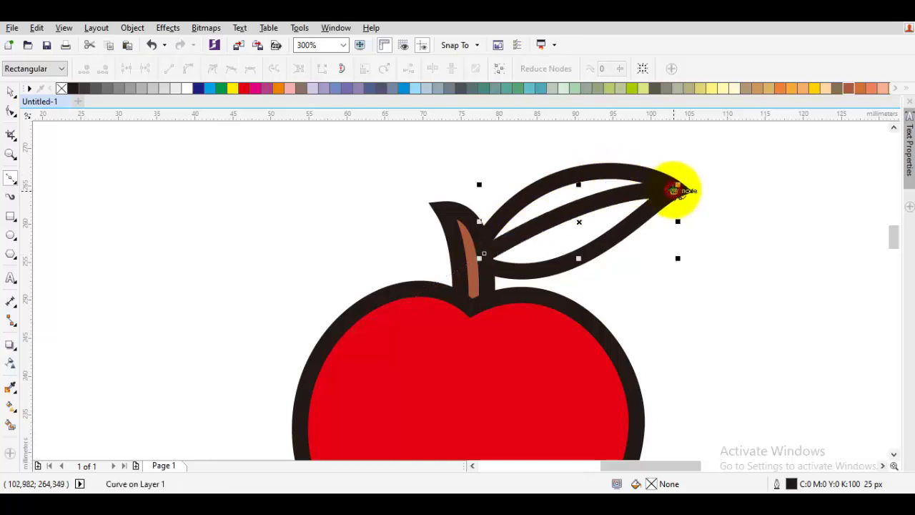
pyautogui.press('space')
pyautogui.click(729, 207)
pyautogui.scroll(-2, 576, 222)
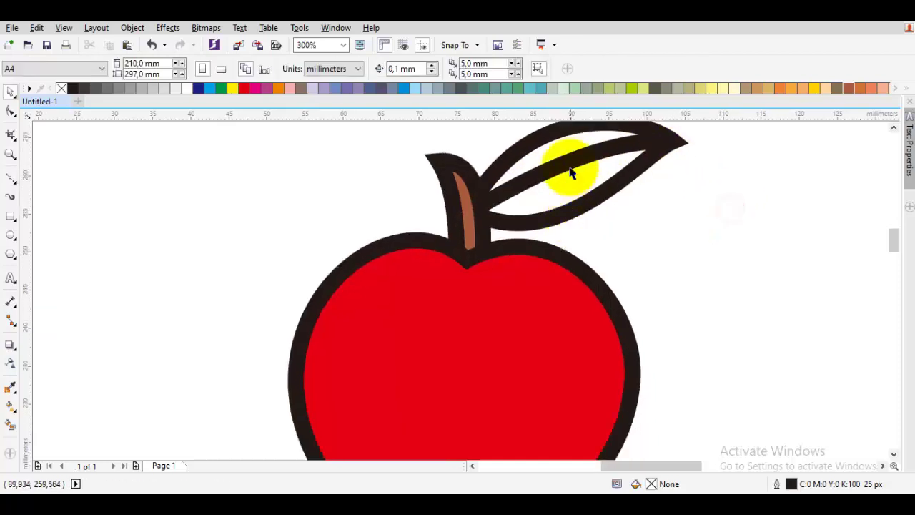
# Fill the leaf shape with lime green
pyautogui.click(572, 180)
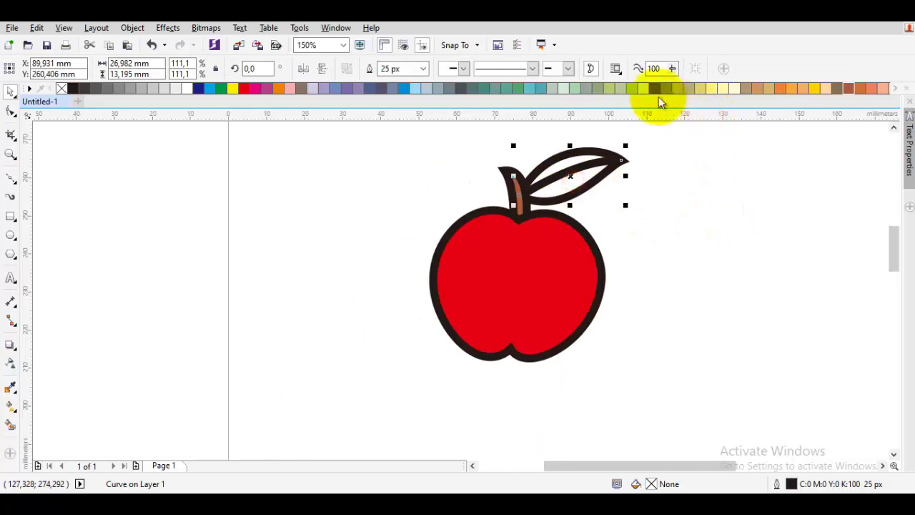
pyautogui.click(634, 90)
pyautogui.click(665, 143)
pyautogui.scroll(2, 578, 195)
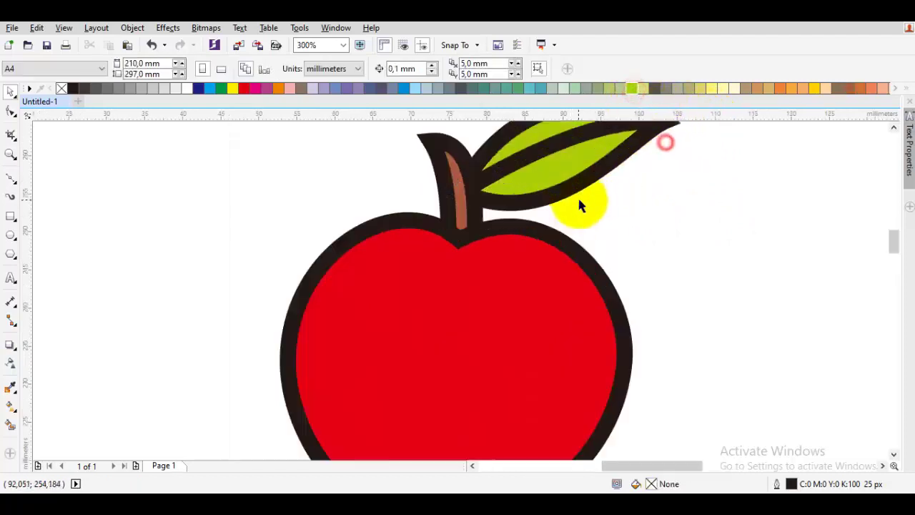
# Group the leaf outline and its centre vein
pyautogui.moveTo(584, 202); pyautogui.dragTo(499, 278)
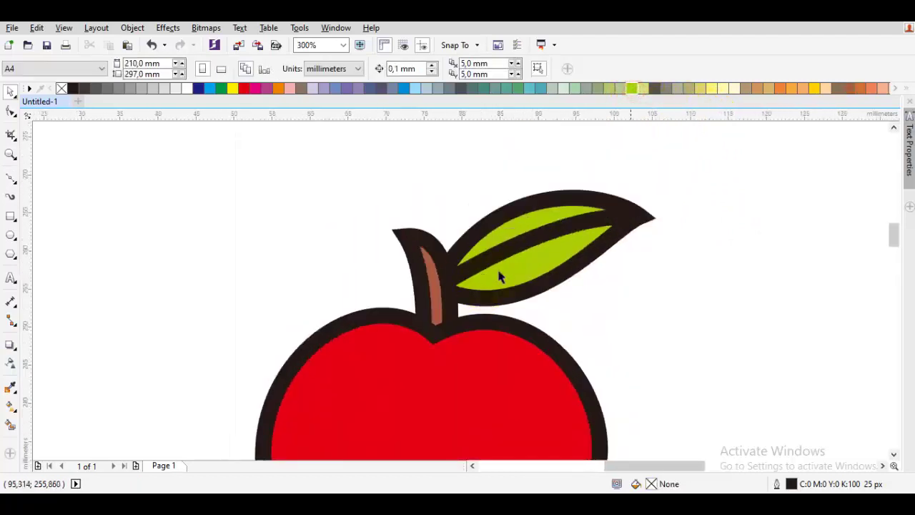
pyautogui.moveTo(741, 339); pyautogui.dragTo(408, 138)
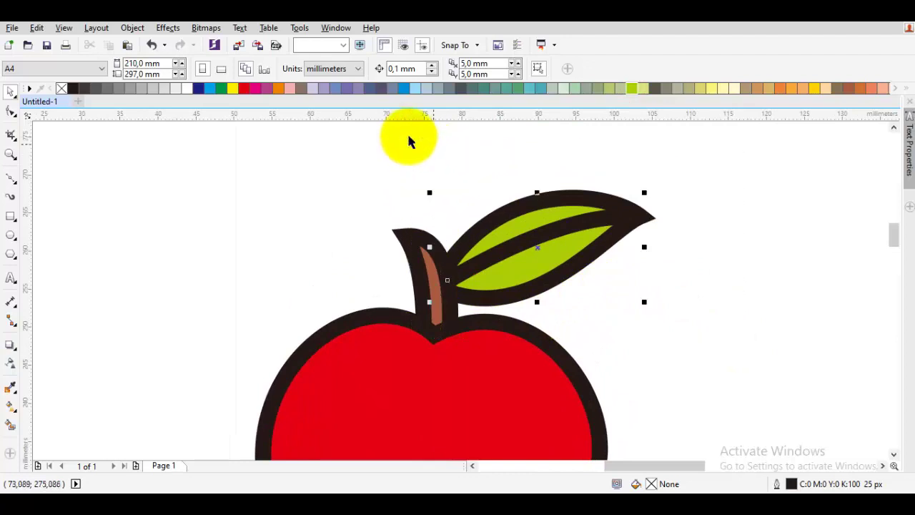
pyautogui.rightClick(514, 198)
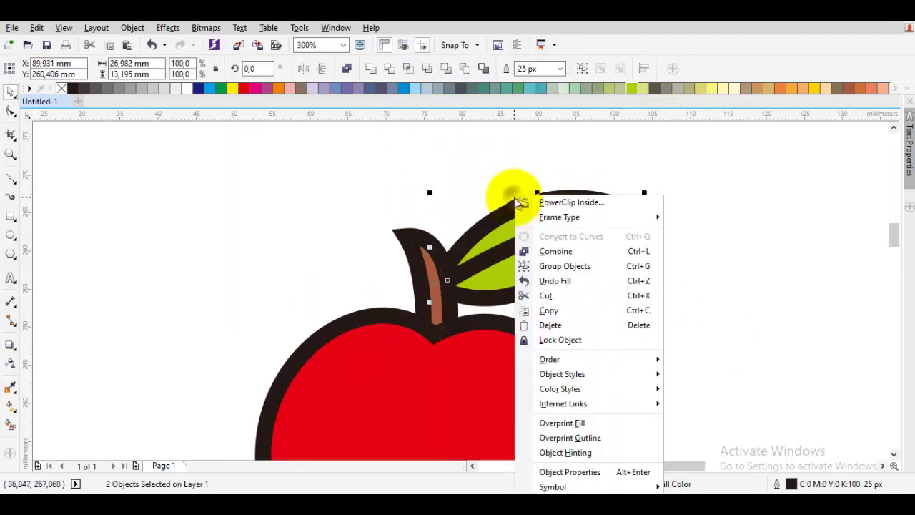
pyautogui.click(557, 270)
# Move the leaf group slightly down and right so it nears the apple's top edge, and order it behind the stem
pyautogui.moveTo(561, 243); pyautogui.dragTo(568, 255)
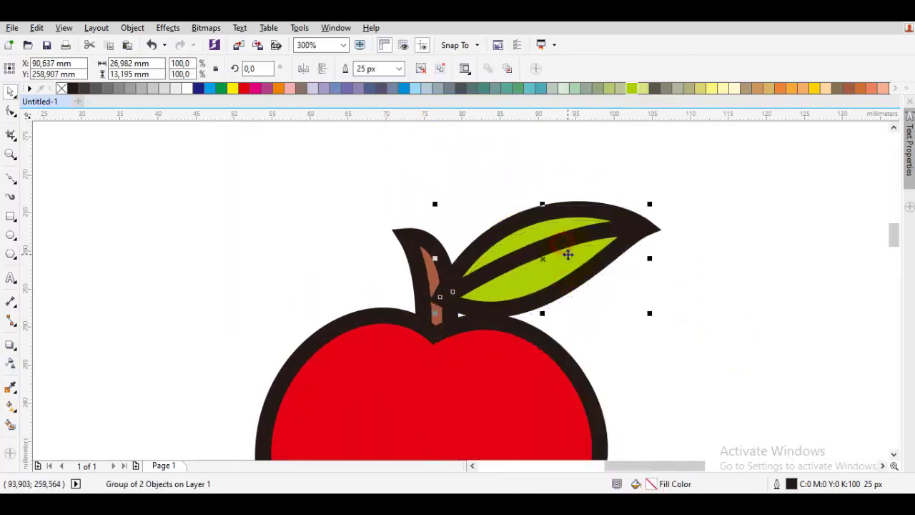
pyautogui.rightClick(567, 255)
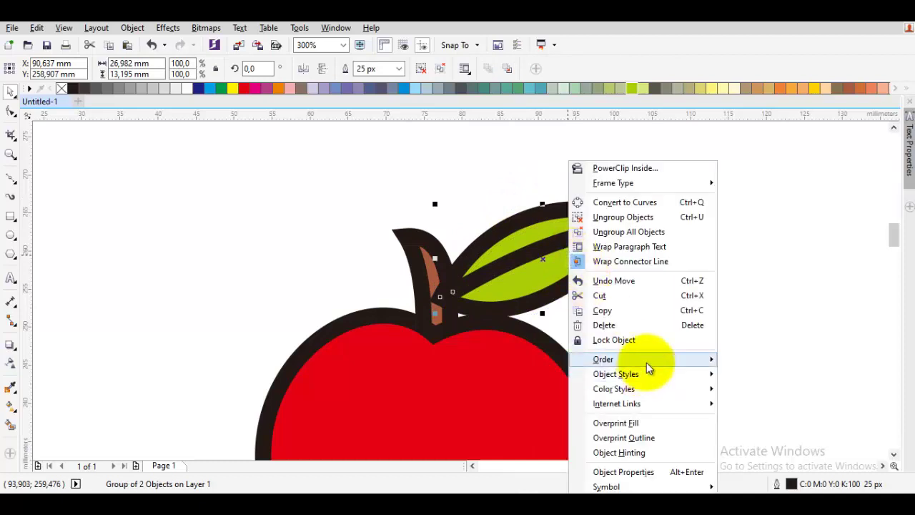
pyautogui.moveTo(649, 364)
pyautogui.click(768, 402)
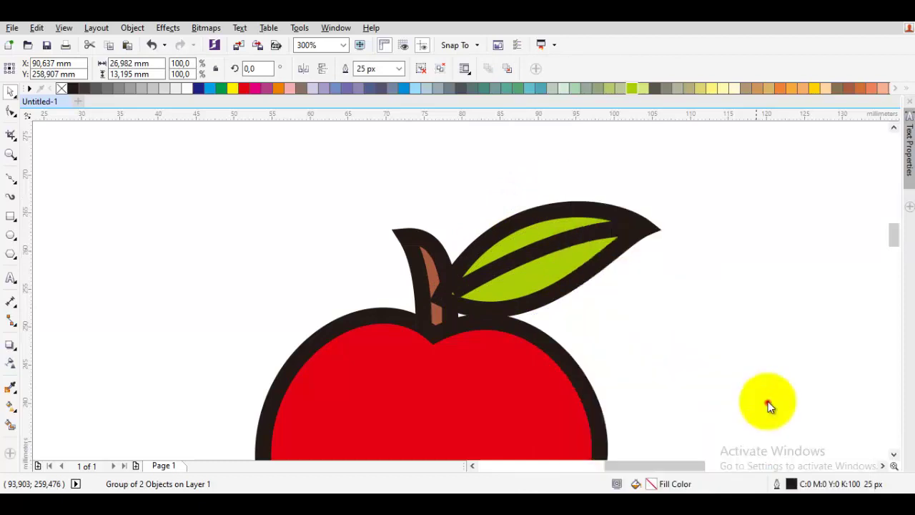
pyautogui.click(680, 315)
pyautogui.click(586, 278)
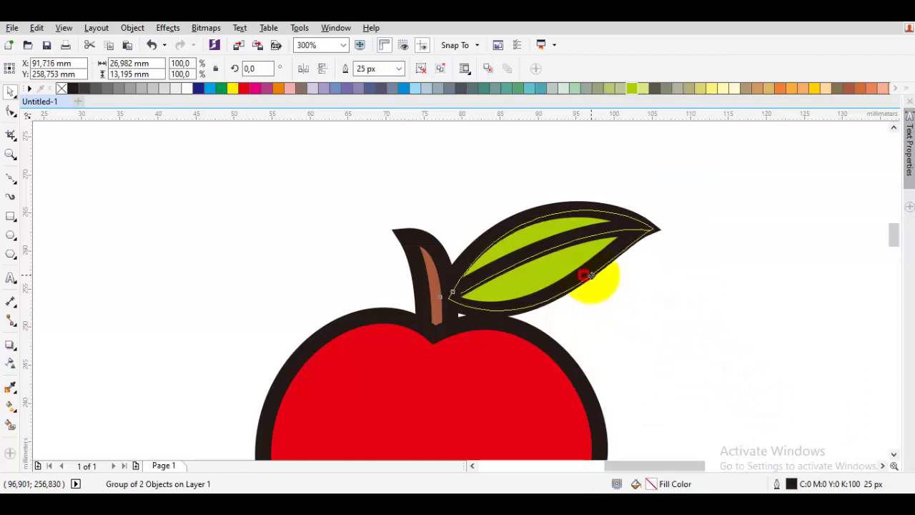
pyautogui.moveTo(591, 275); pyautogui.dragTo(592, 281)
pyautogui.click(666, 302)
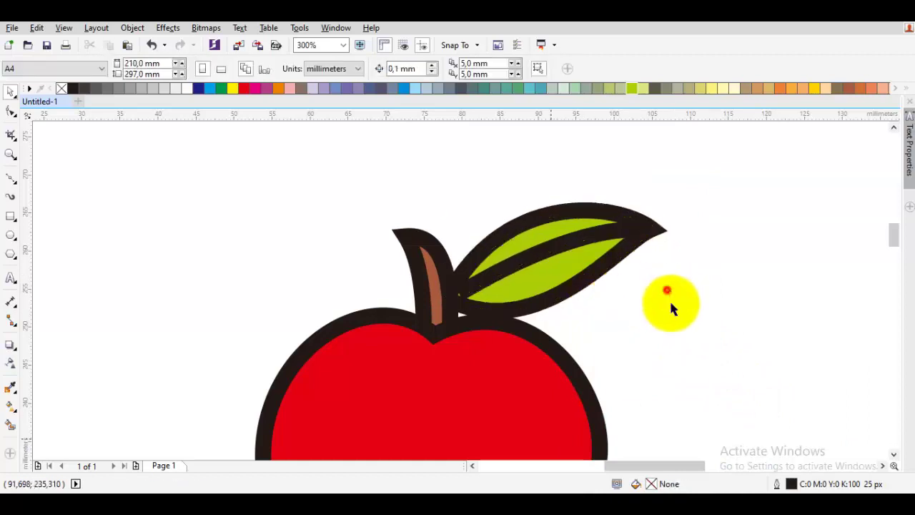
# Draw a closed crescent highlight about 9.7 mm wide and 10.9 mm tall near the apple's upper-right edge
pyautogui.scroll(-2, 574, 384)
pyautogui.moveTo(580, 320); pyautogui.dragTo(583, 266)
pyautogui.press('p')
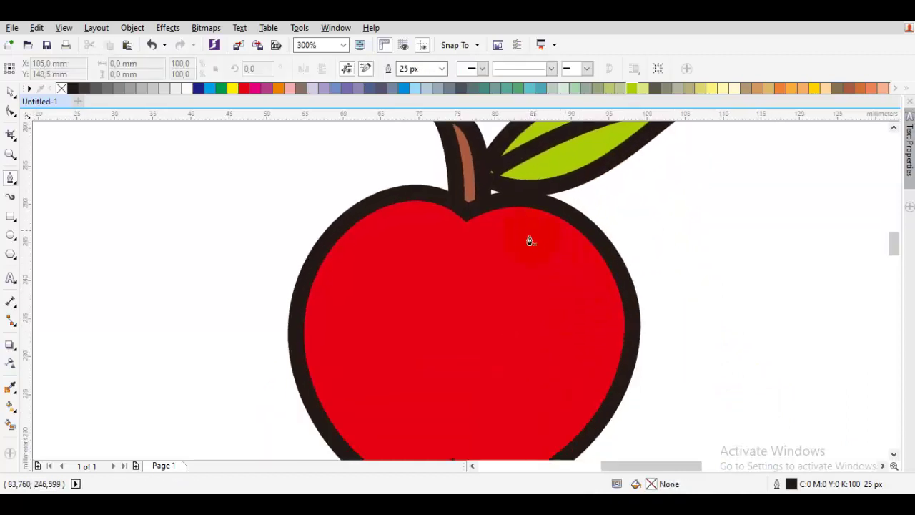
pyautogui.doubleClick(587, 314)
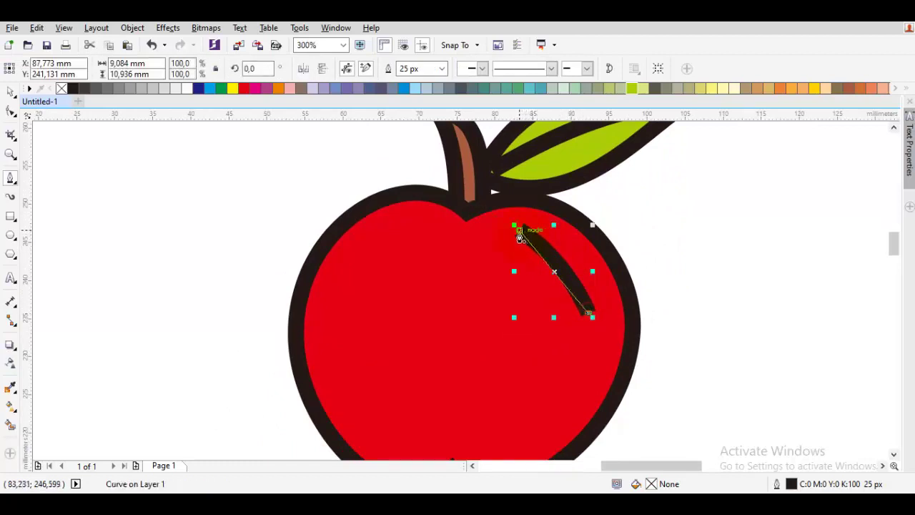
pyautogui.moveTo(519, 232)
pyautogui.mouseDown()
pyautogui.moveTo(582, 215)
pyautogui.moveTo(623, 239)
pyautogui.mouseUp()
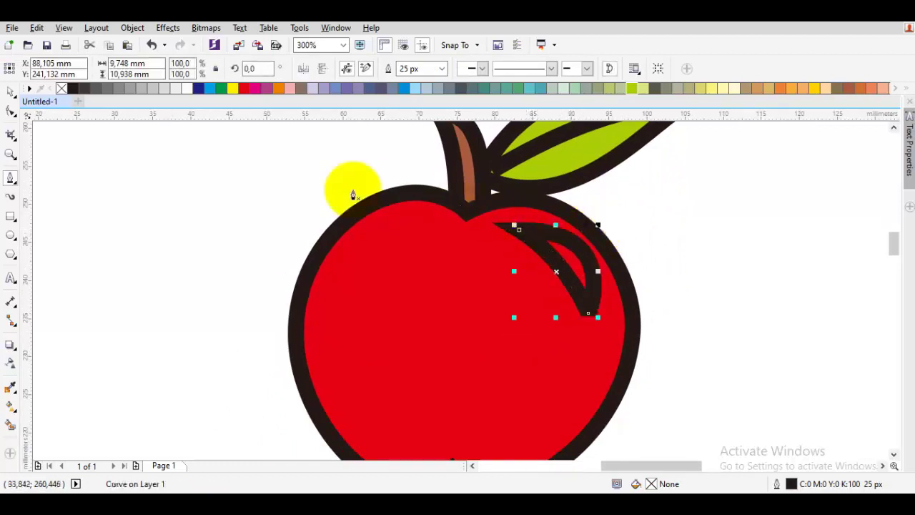
# Fill the crescent highlight with white and remove its outline
pyautogui.click(179, 88)
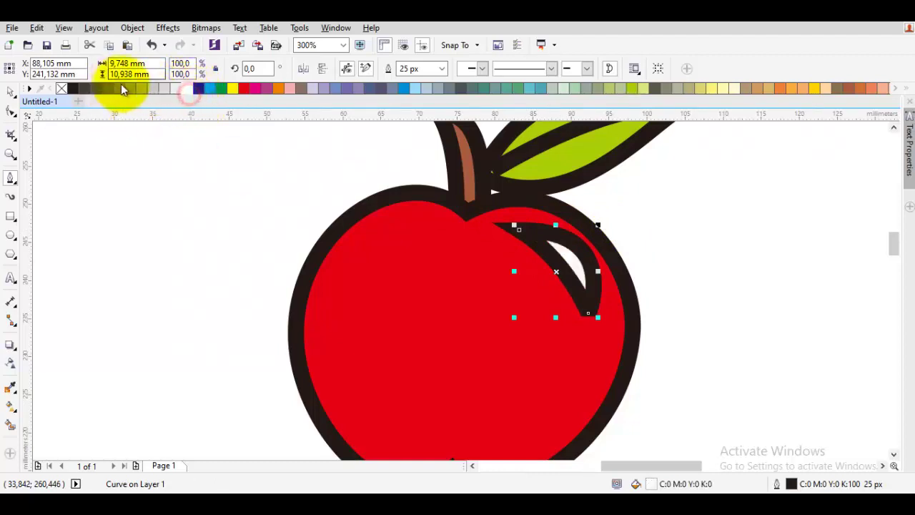
pyautogui.rightClick(61, 88)
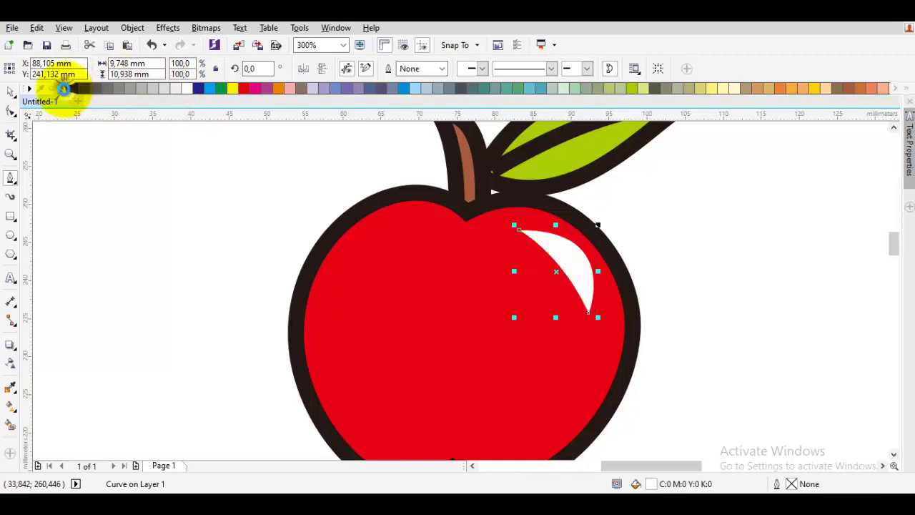
pyautogui.click(143, 136)
# Convert the apple body's outline to a separate object and give the red body a yellow hairline outline
pyautogui.scroll(-2, 250, 202)
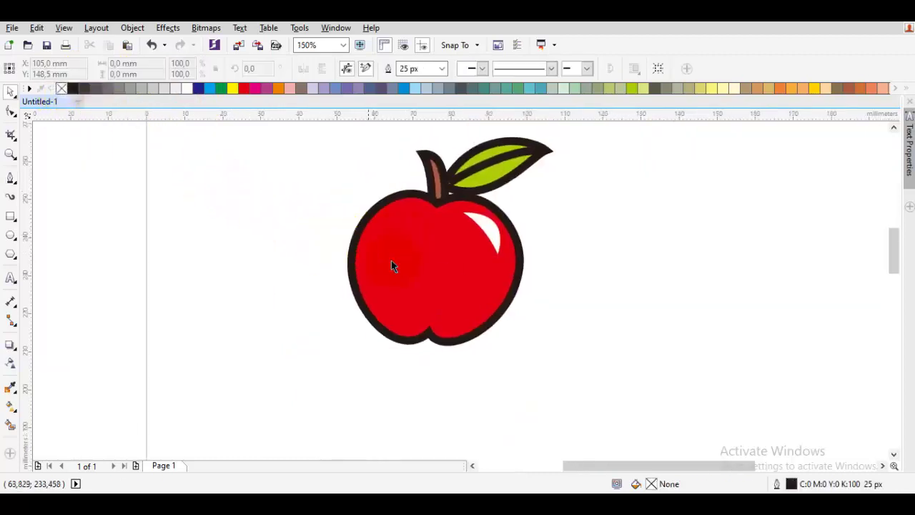
pyautogui.scroll(2, 357, 292)
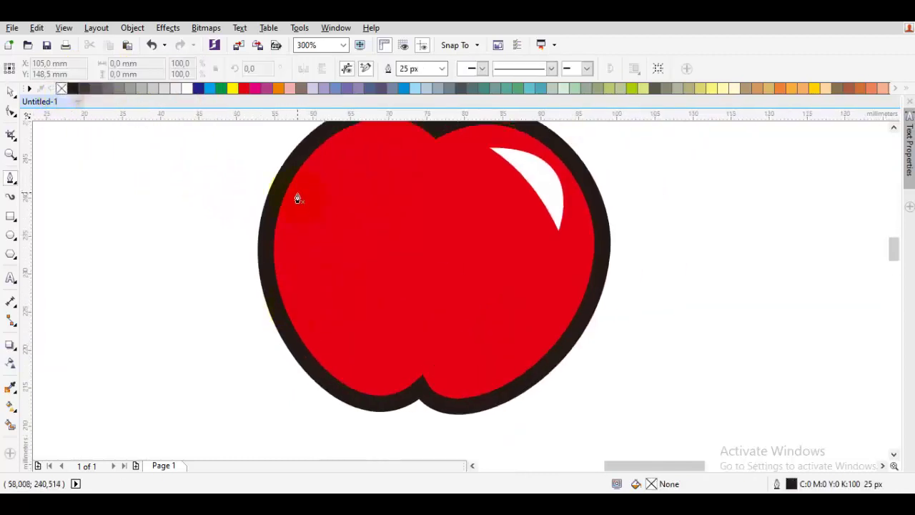
pyautogui.scroll(-2, 297, 199)
pyautogui.press('space')
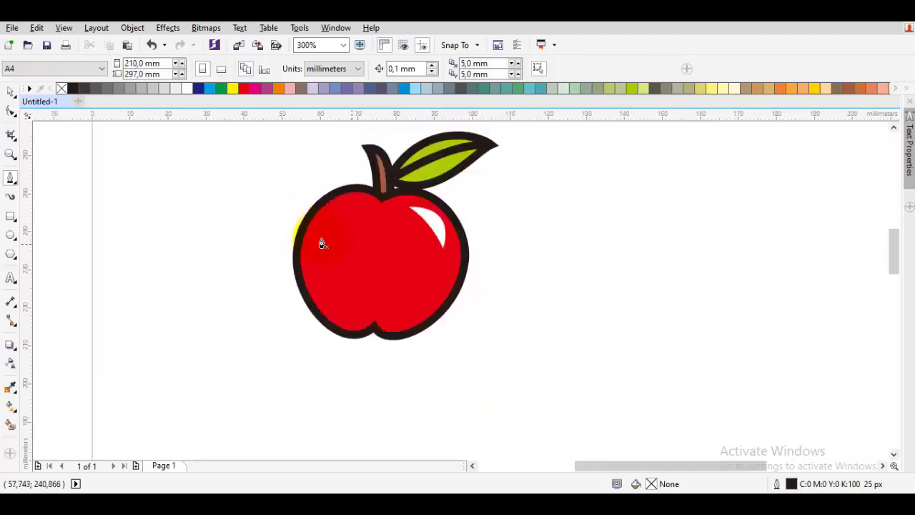
pyautogui.click(359, 243)
pyautogui.moveTo(359, 241); pyautogui.dragTo(355, 256)
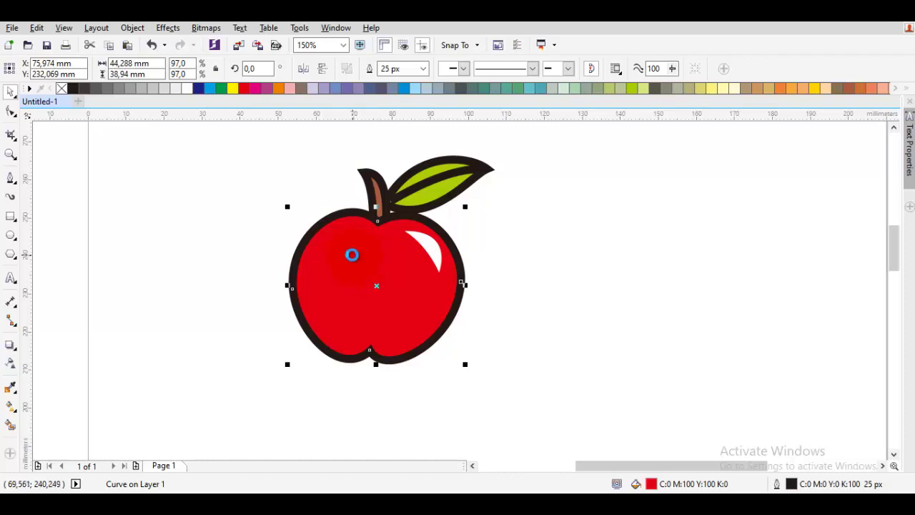
pyautogui.scroll(1, 305, 270)
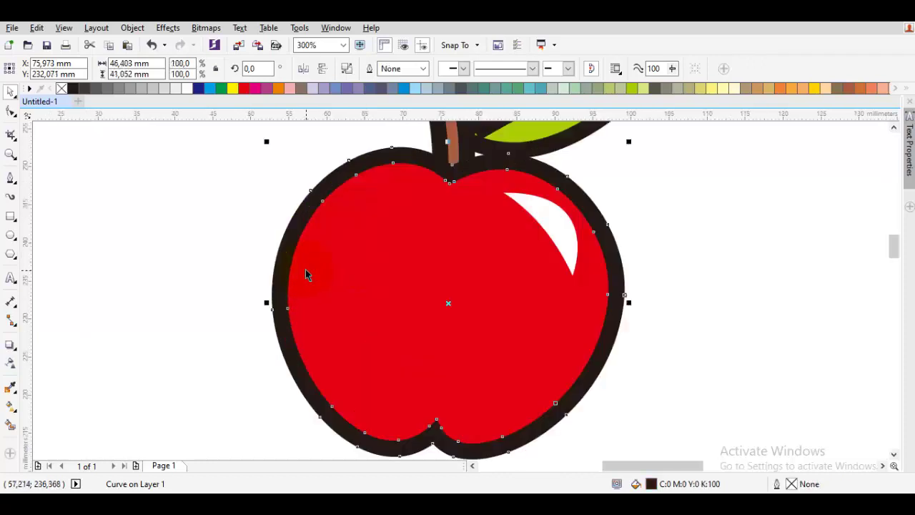
pyautogui.moveTo(322, 267); pyautogui.dragTo(284, 240)
pyautogui.click(284, 241)
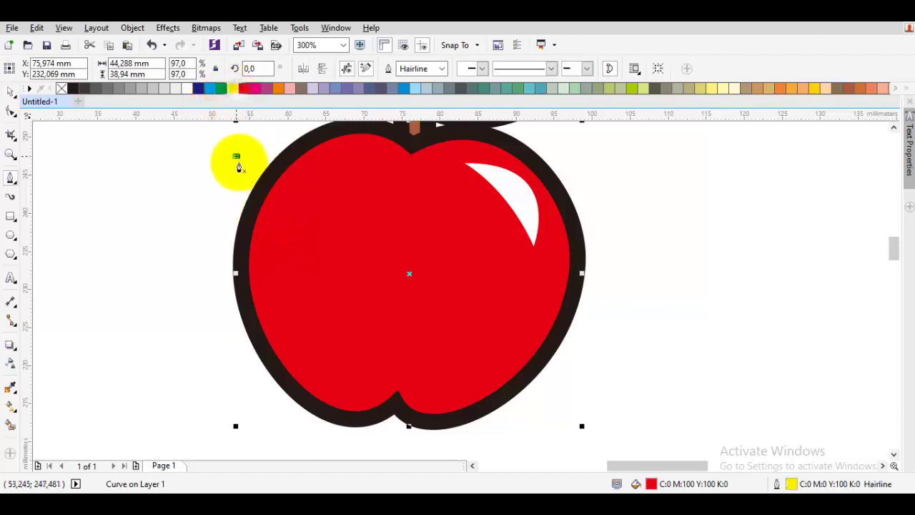
# Draw a closed shape about 43 mm wide and 39.7 mm tall that curves across the apple's lower left and encloses its lower edge
pyautogui.moveTo(236, 156); pyautogui.dragTo(256, 417)
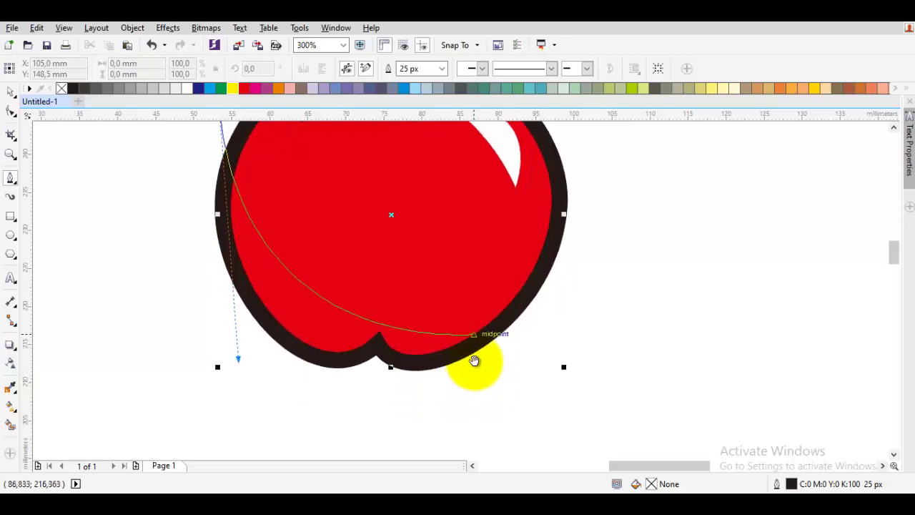
pyautogui.moveTo(508, 336); pyautogui.dragTo(502, 350)
pyautogui.moveTo(408, 398); pyautogui.dragTo(357, 400)
pyautogui.moveTo(259, 391); pyautogui.dragTo(246, 374)
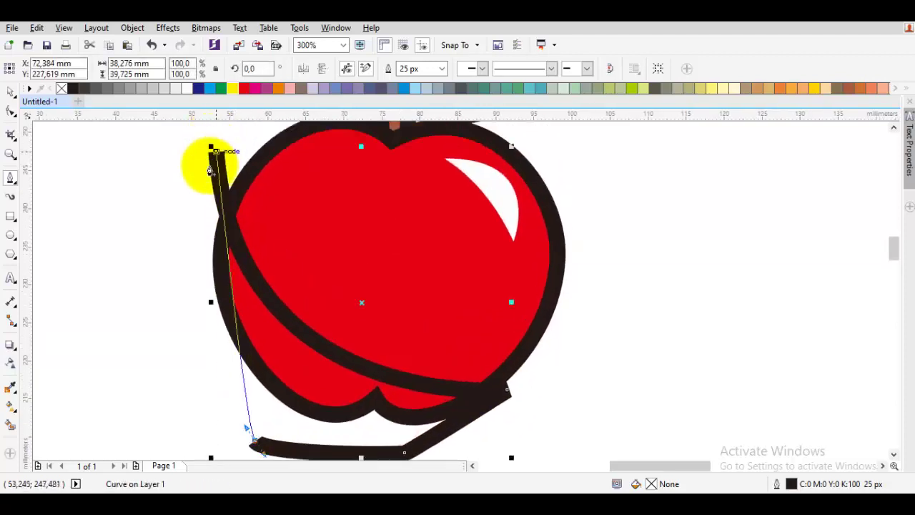
pyautogui.moveTo(214, 153); pyautogui.dragTo(122, 269)
# Intersect the drawn shape with the red apple body and delete the drawn shape
pyautogui.press('space')
pyautogui.keyDown('shift'); pyautogui.click(345, 181); pyautogui.keyUp('shift')
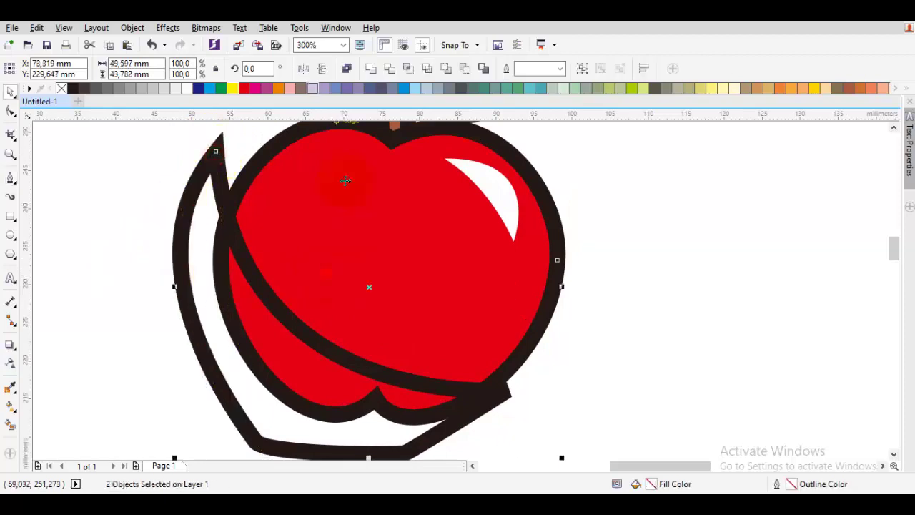
pyautogui.click(406, 70)
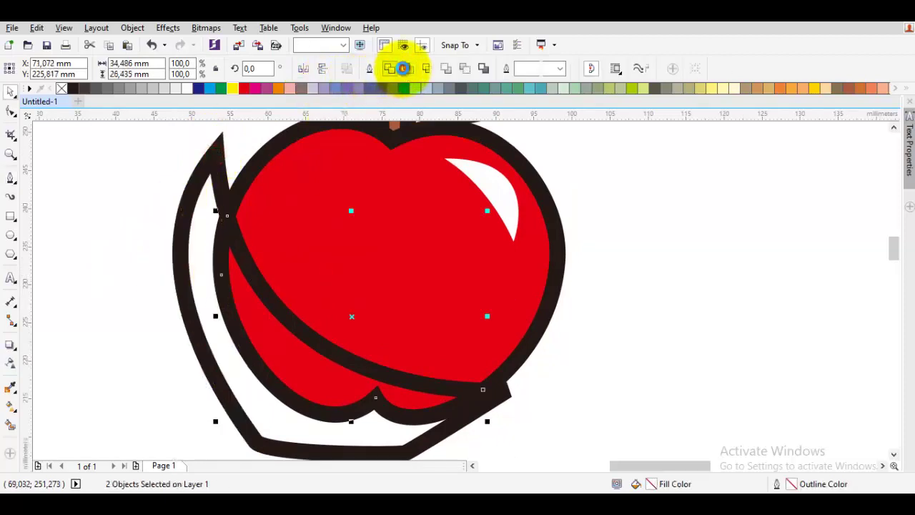
pyautogui.click(203, 183)
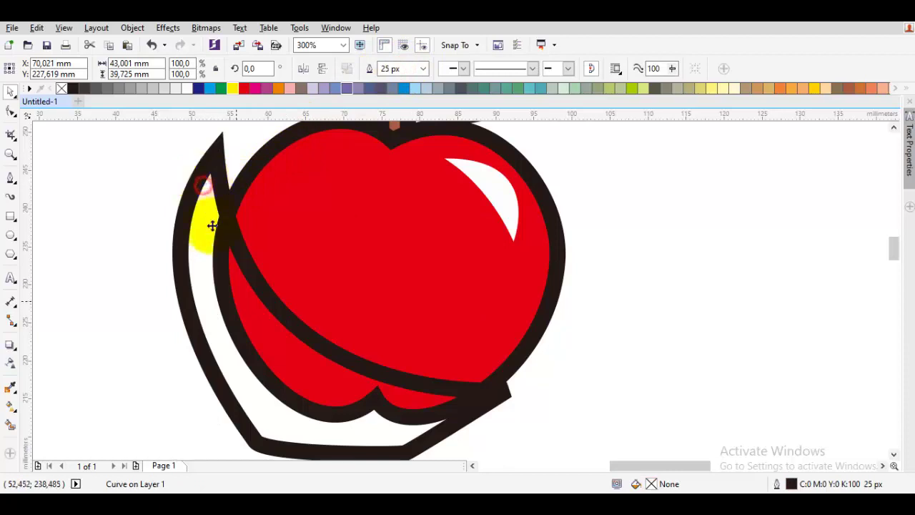
pyautogui.press('Delete')
# Fill the intersected shadow shape with dark red C:45 M:100 Y:100 K:22 and remove its outline
pyautogui.click(250, 365)
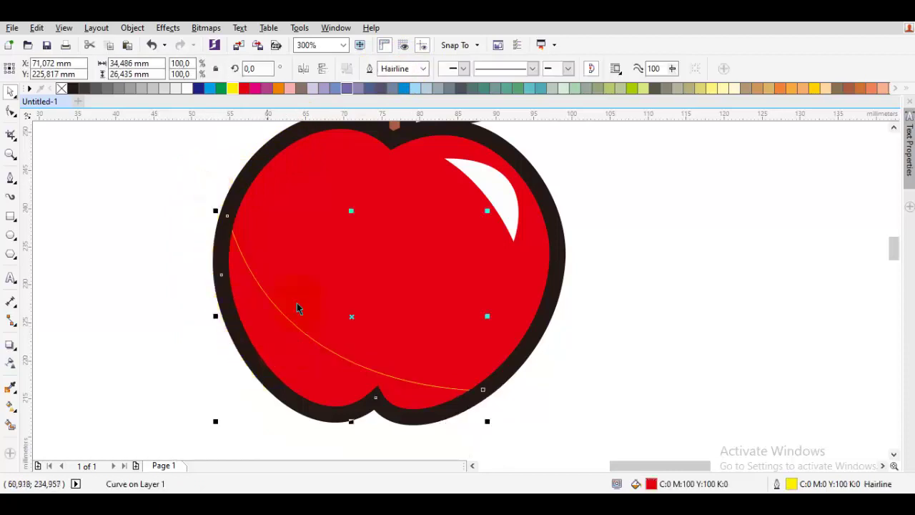
pyautogui.click(245, 91)
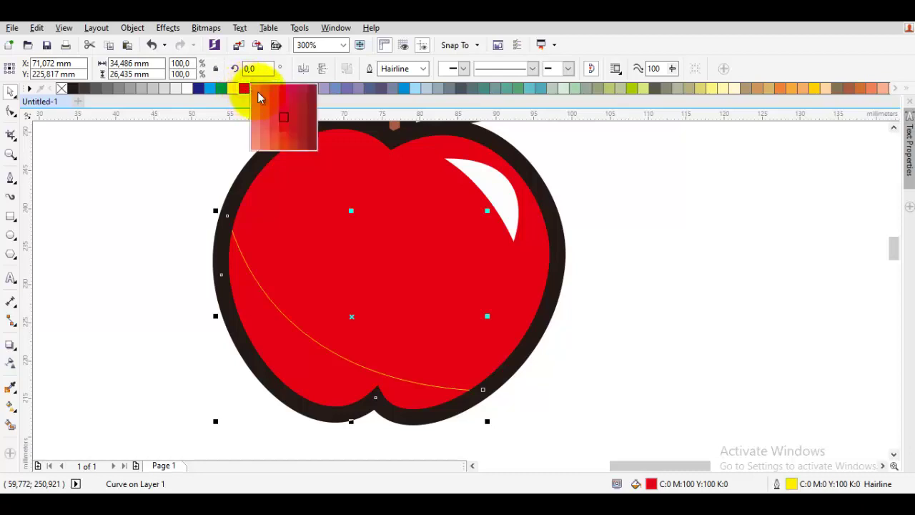
pyautogui.click(309, 120)
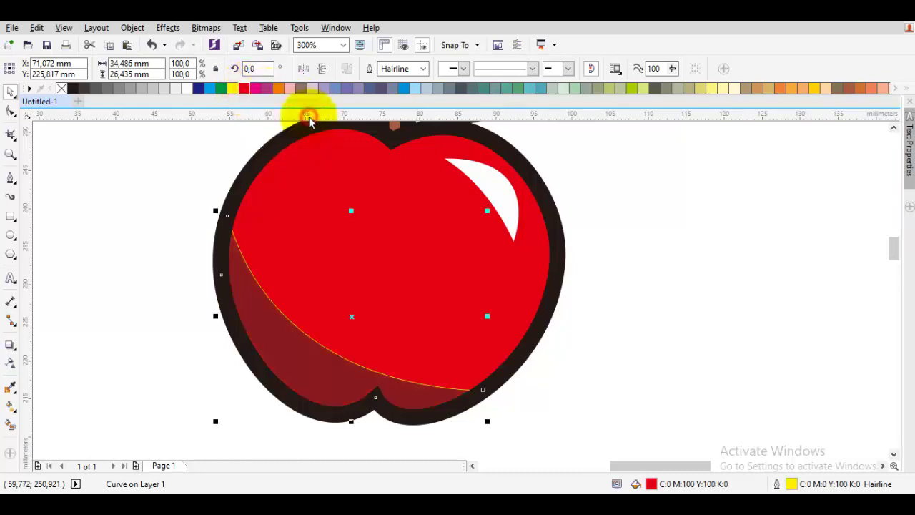
pyautogui.rightClick(62, 88)
pyautogui.click(83, 171)
pyautogui.scroll(-2, 216, 259)
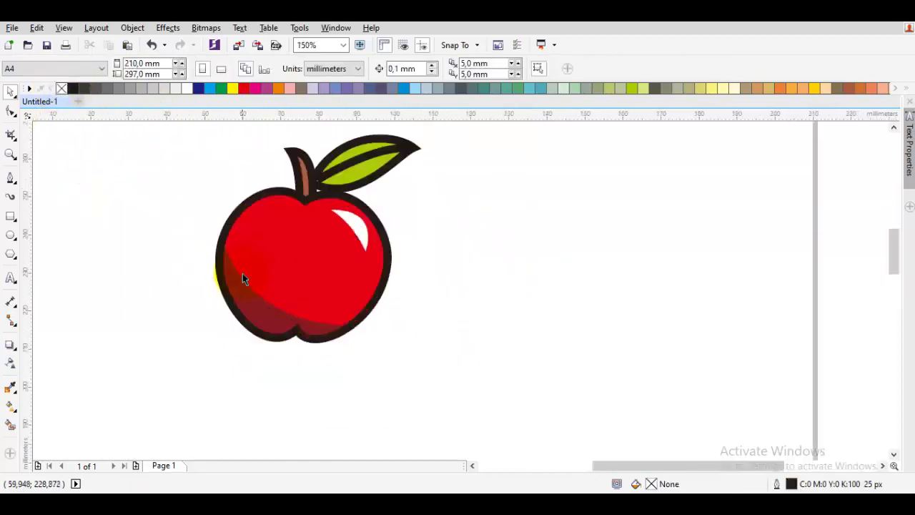
# Recolour the apple's dark red shadow shape to C:37 M:100 Y:100 K:5
pyautogui.click(243, 275)
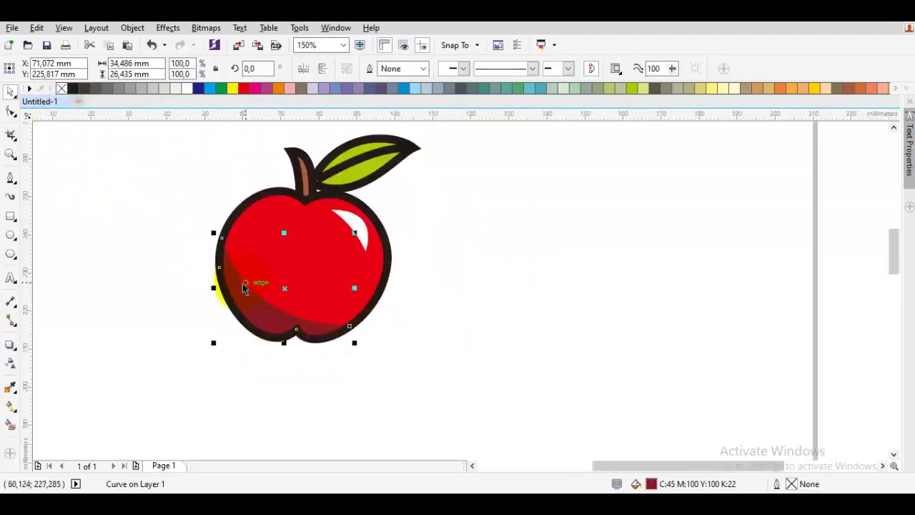
pyautogui.click(245, 89)
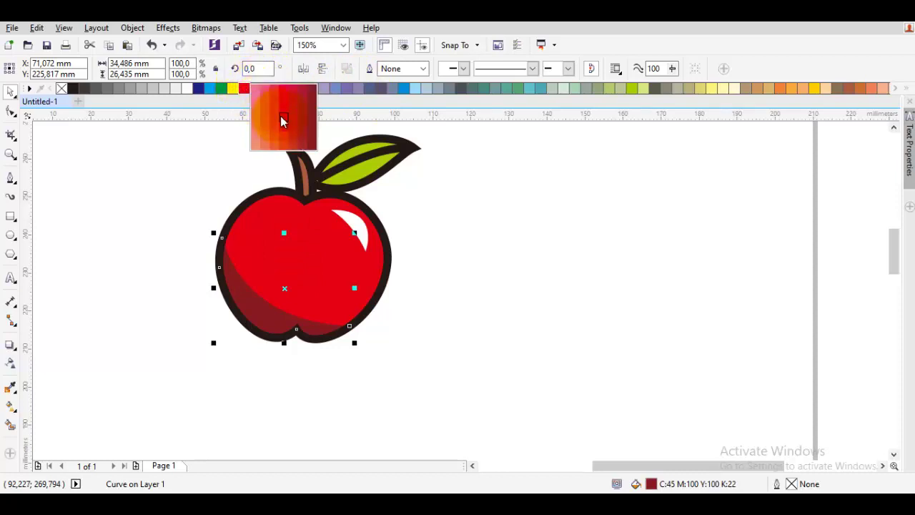
pyautogui.click(304, 114)
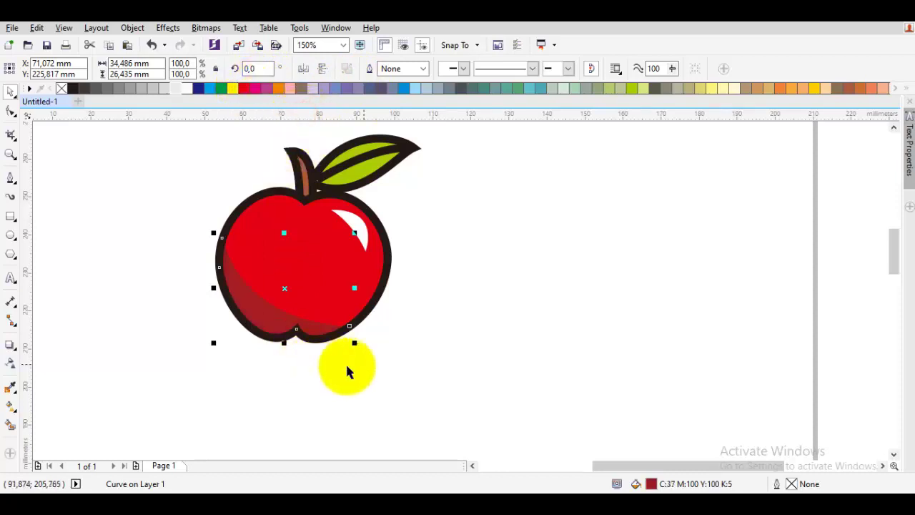
# Reshape the shadow's upper curve near its lower right end by moving the curve handle slightly downward
pyautogui.scroll(2, 347, 358)
pyautogui.doubleClick(309, 310)
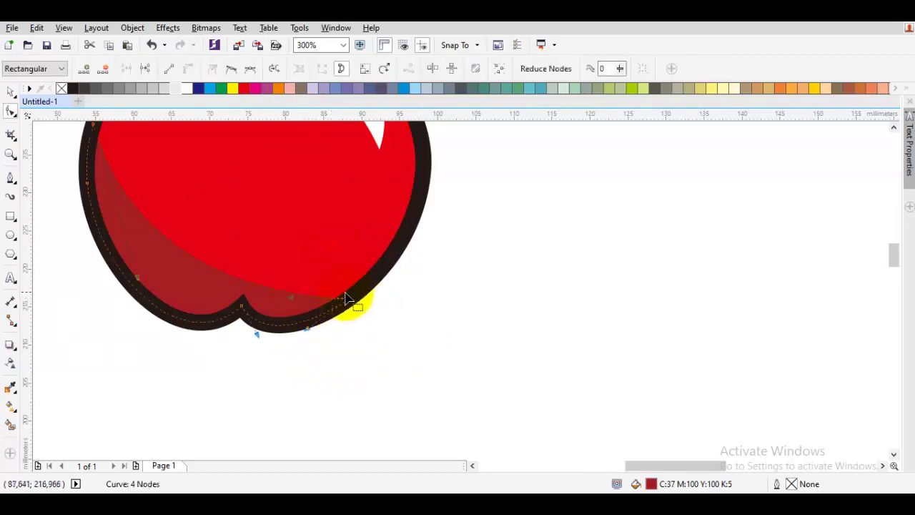
pyautogui.moveTo(290, 302)
pyautogui.mouseDown()
pyautogui.moveTo(311, 328)
pyautogui.moveTo(290, 316)
pyautogui.mouseUp()
pyautogui.press('space')
pyautogui.scroll(-1, 294, 313)
pyautogui.click(384, 322)
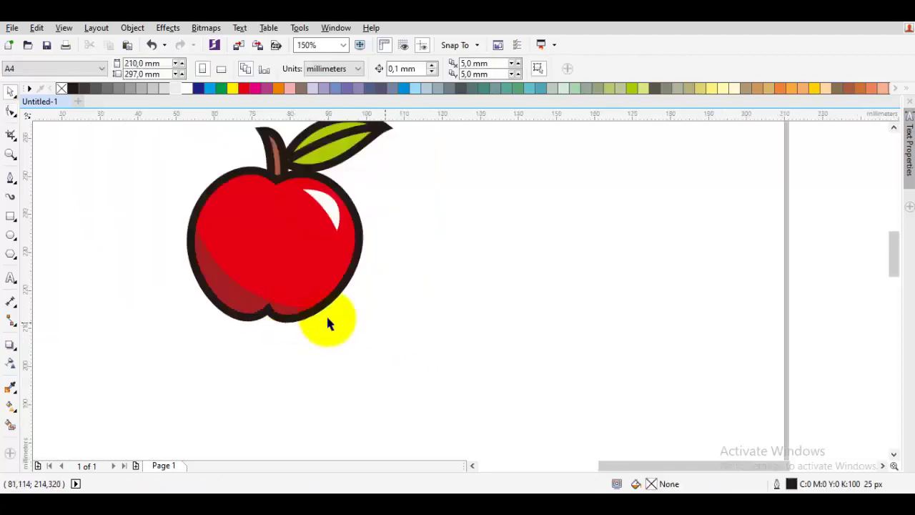
# Ungroup the leaf and its central vein
pyautogui.moveTo(296, 179); pyautogui.dragTo(341, 239)
pyautogui.scroll(2, 280, 224)
pyautogui.press('space')
pyautogui.press('space')
pyautogui.click(395, 236)
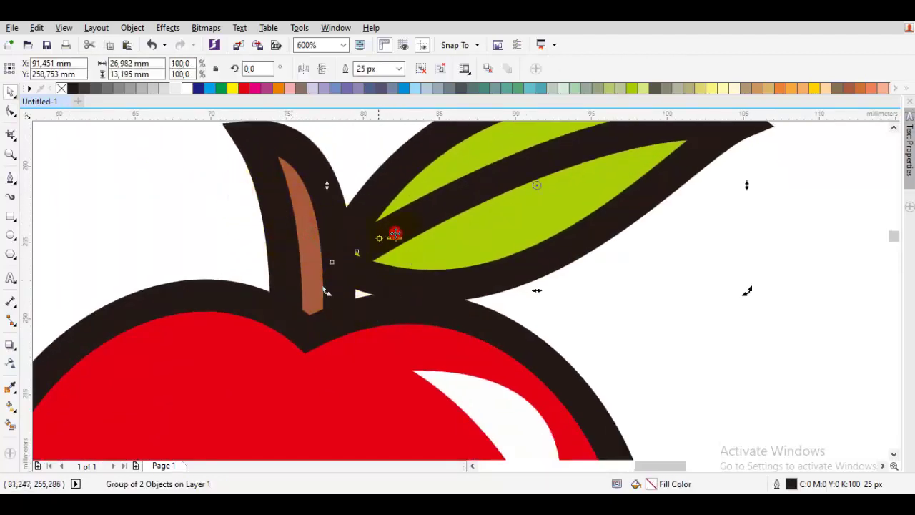
pyautogui.scroll(-2, 394, 236)
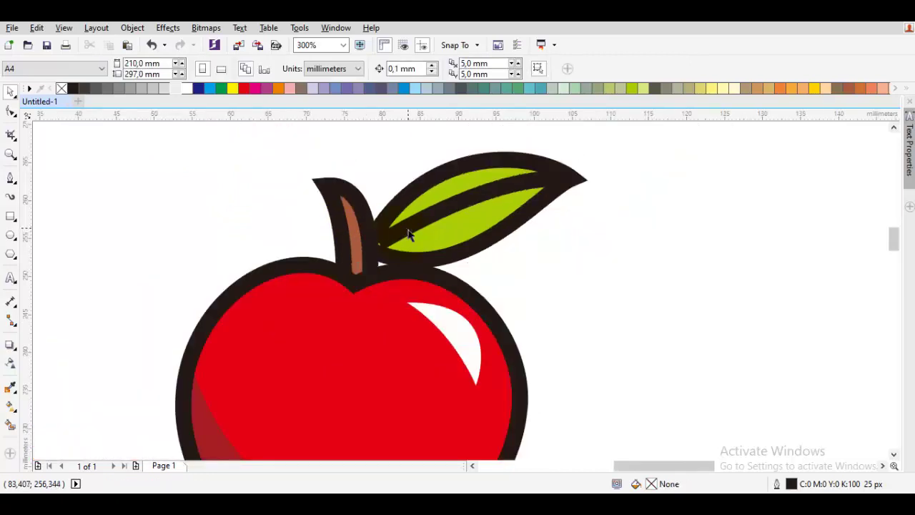
pyautogui.rightClick(413, 235)
pyautogui.click(441, 230)
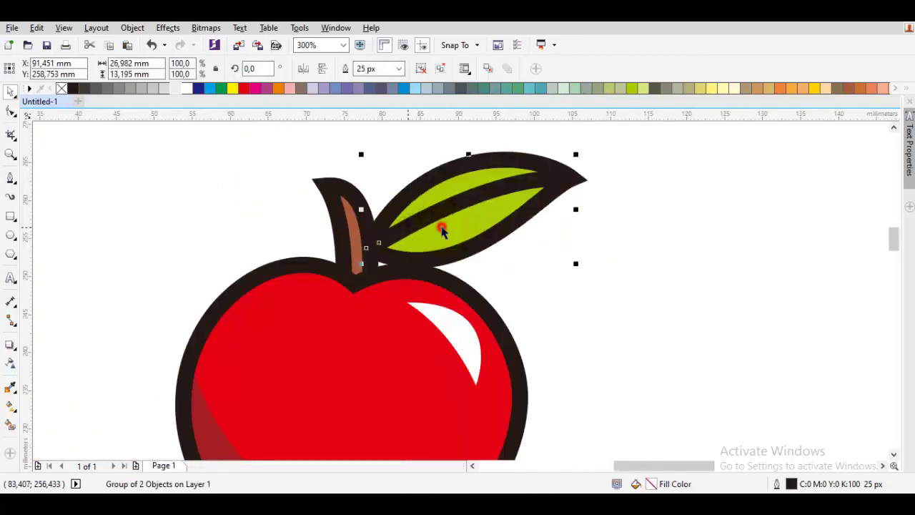
pyautogui.press('Escape')
# Extend the vein's lower end slightly toward the stem so that it meets the leaf's base outline
pyautogui.press('F10')
pyautogui.click(397, 232)
pyautogui.scroll(2, 397, 239)
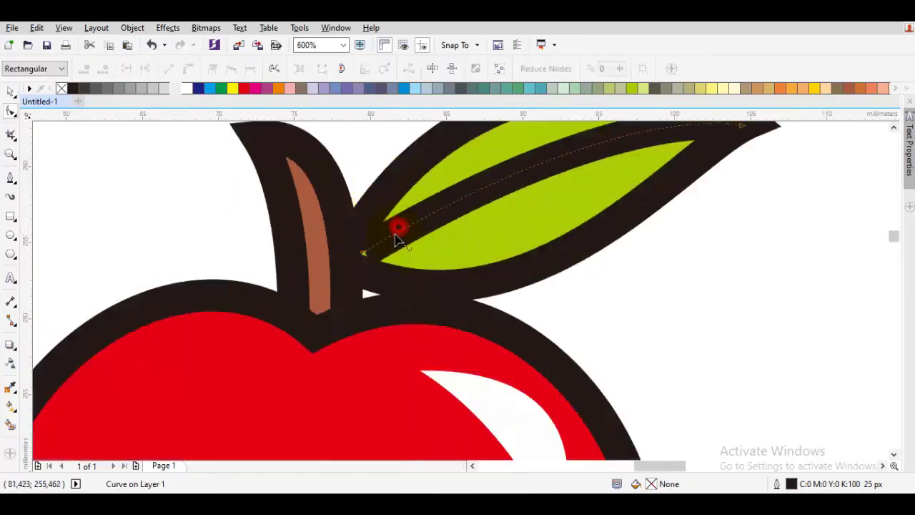
pyautogui.moveTo(365, 259); pyautogui.dragTo(351, 259)
pyautogui.press('space')
pyautogui.scroll(-2, 351, 259)
pyautogui.click(498, 245)
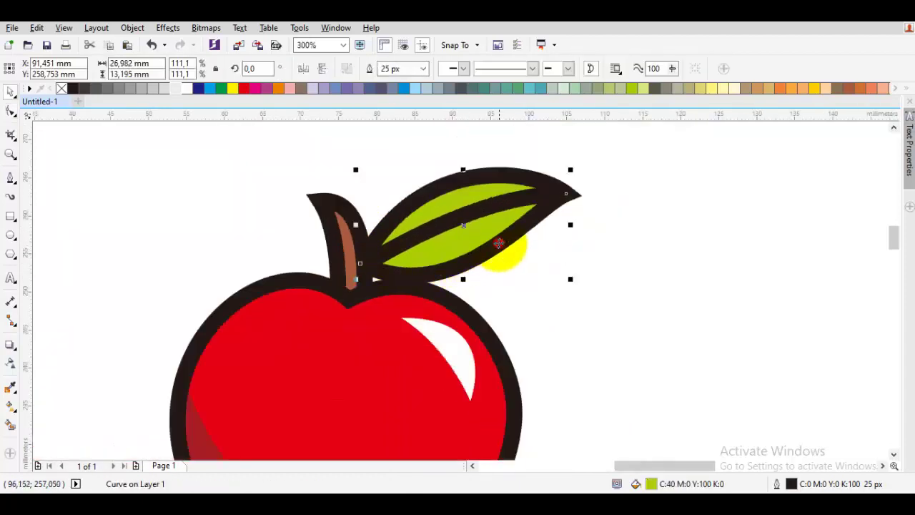
# Convert the outlines of the leaf, its vein and the stem to separate objects
pyautogui.moveTo(666, 323)
pyautogui.mouseDown()
pyautogui.moveTo(228, 164)
pyautogui.moveTo(215, 139)
pyautogui.mouseUp()
pyautogui.scroll(2, 214, 139)
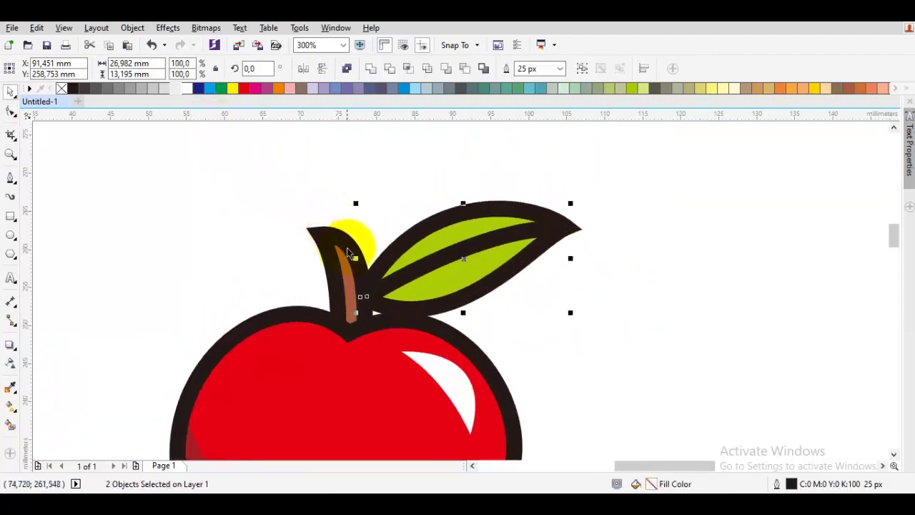
pyautogui.moveTo(644, 364); pyautogui.dragTo(268, 183)
pyautogui.moveTo(233, 151); pyautogui.dragTo(640, 398)
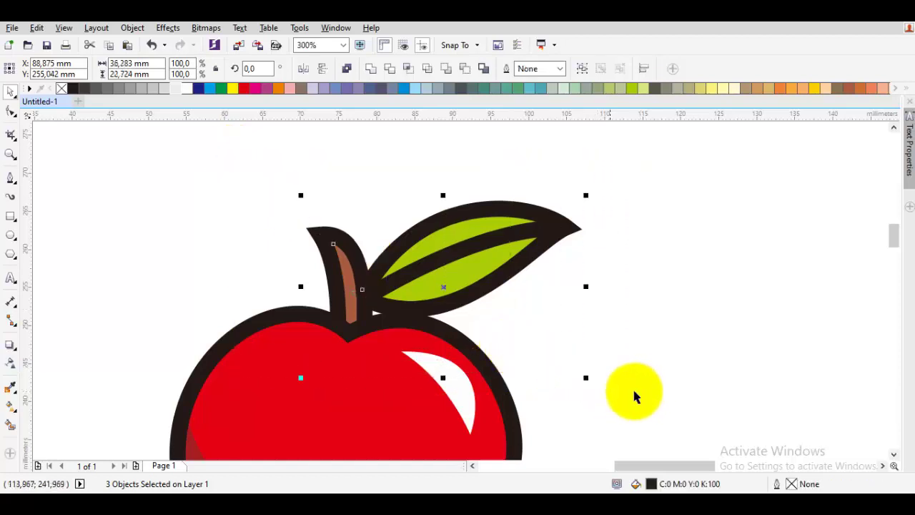
pyautogui.click(571, 312)
pyautogui.scroll(2, 349, 272)
pyautogui.doubleClick(349, 273)
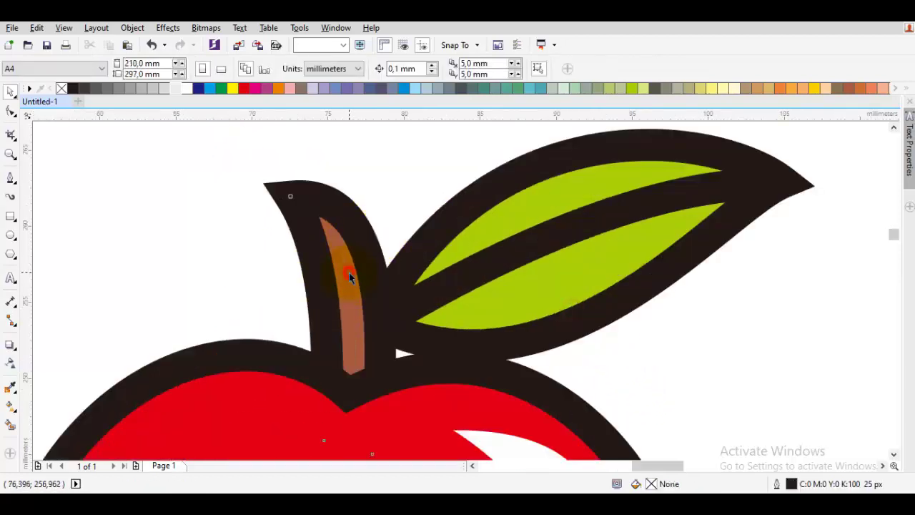
pyautogui.moveTo(352, 286); pyautogui.dragTo(353, 224)
pyautogui.press('F5')
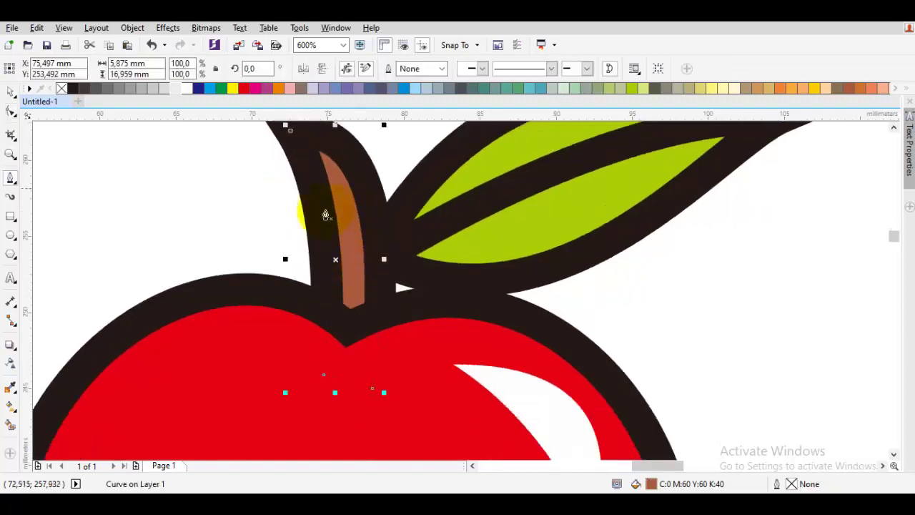
pyautogui.moveTo(283, 188); pyautogui.dragTo(338, 223)
pyautogui.moveTo(394, 253); pyautogui.dragTo(405, 262)
pyautogui.hotkey('ctrl', 'z')
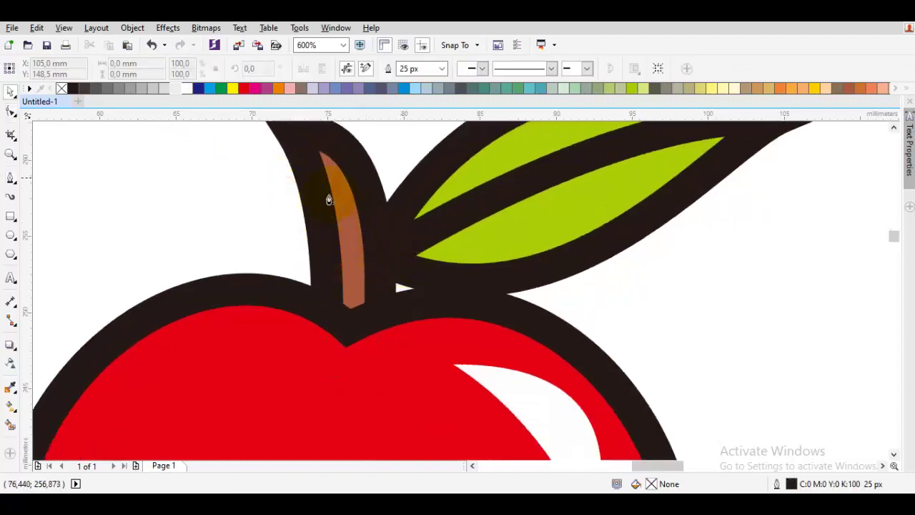
# Draw a closed shape about 10.1 mm wide and 13.6 mm tall that slants across the stem and encloses its lower part
pyautogui.moveTo(276, 172); pyautogui.dragTo(387, 255)
pyautogui.click(424, 344)
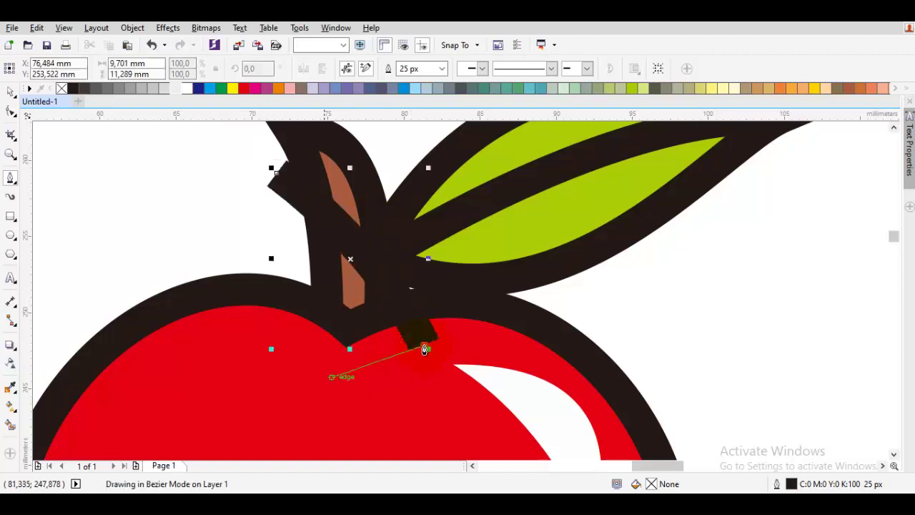
pyautogui.click(308, 380)
pyautogui.moveTo(270, 307); pyautogui.dragTo(269, 292)
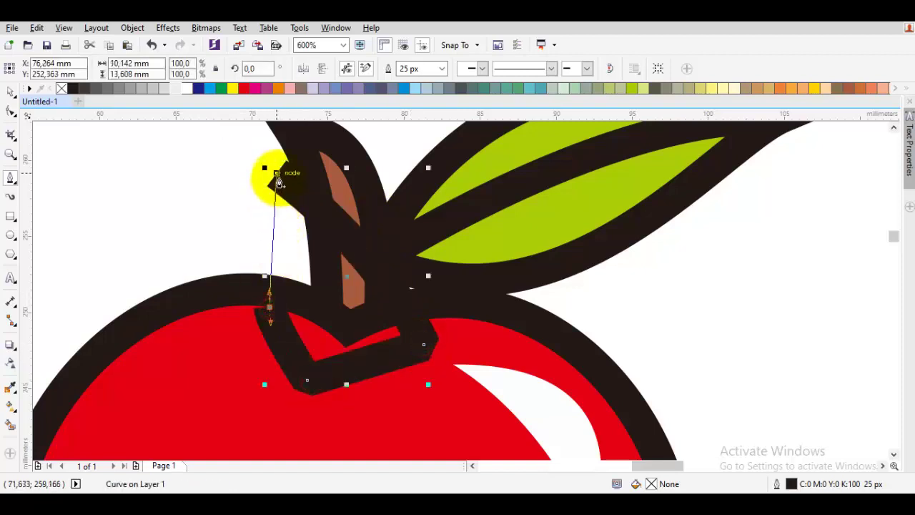
pyautogui.click(277, 175)
# Intersect the drawn shape with the brown stem fill and delete the drawn shape
pyautogui.press('space')
pyautogui.keyDown('shift'); pyautogui.click(336, 185); pyautogui.keyUp('shift')
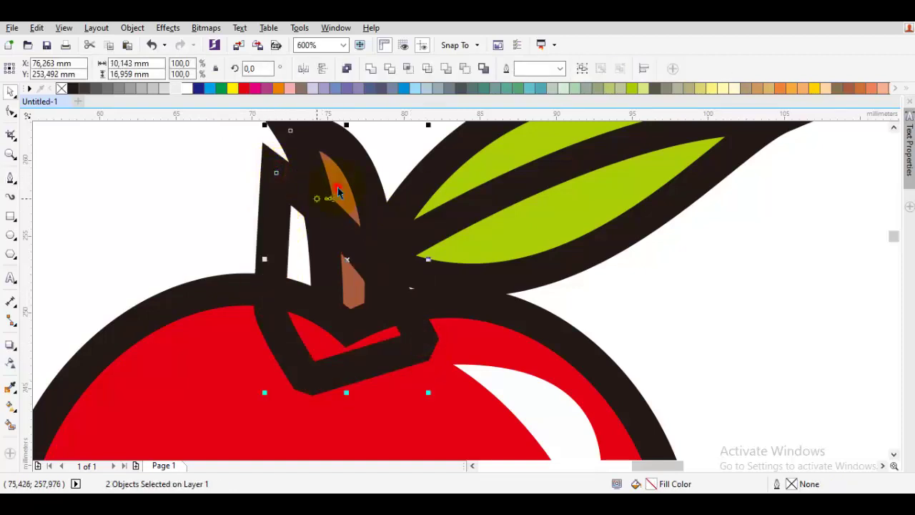
pyautogui.click(410, 68)
pyautogui.click(266, 182)
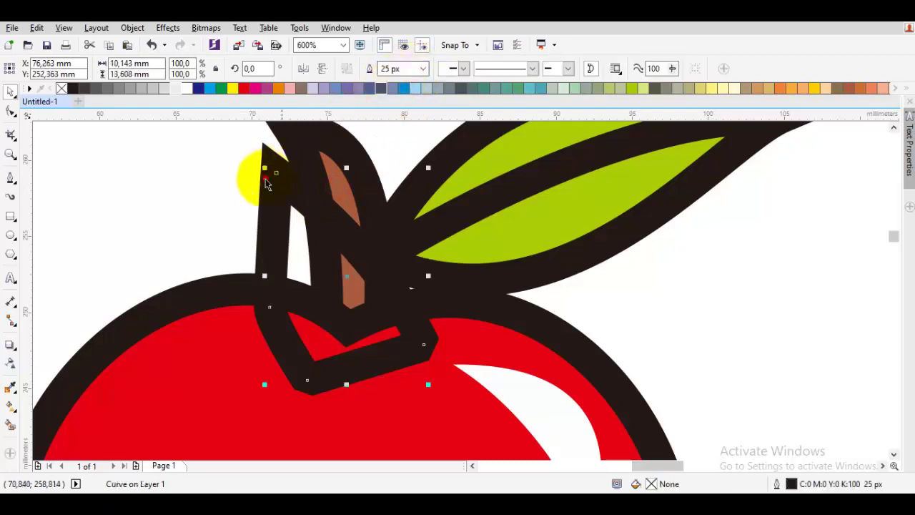
pyautogui.press('Delete')
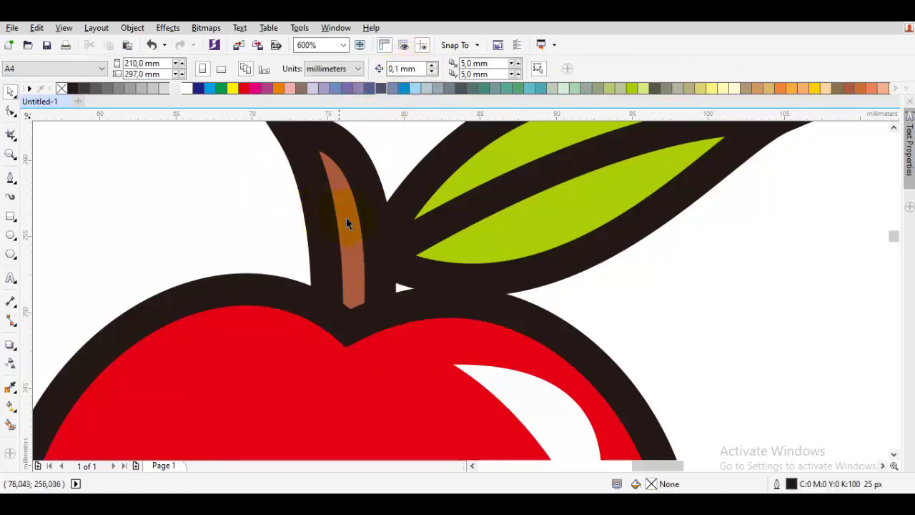
# Fill the intersected lower part of the stem with dark brown C:52 M:83 Y:100 K:27
pyautogui.click(355, 250)
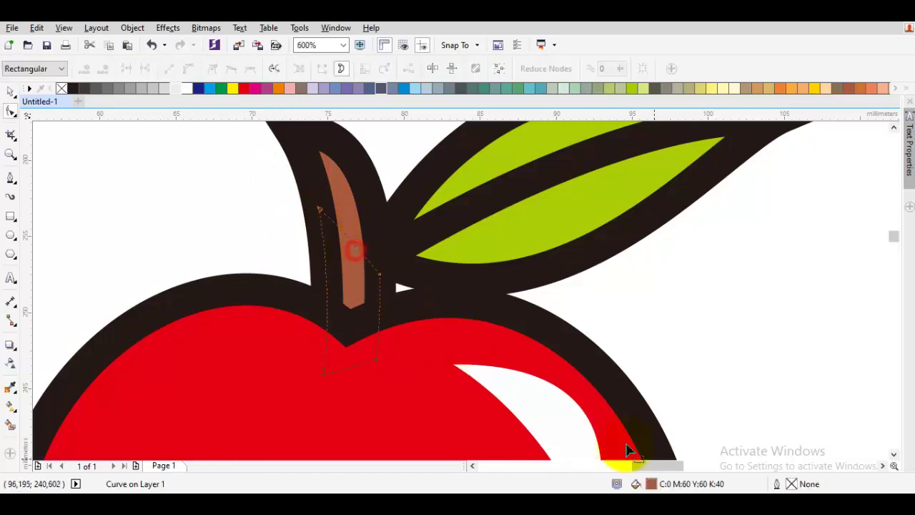
pyautogui.doubleClick(688, 485)
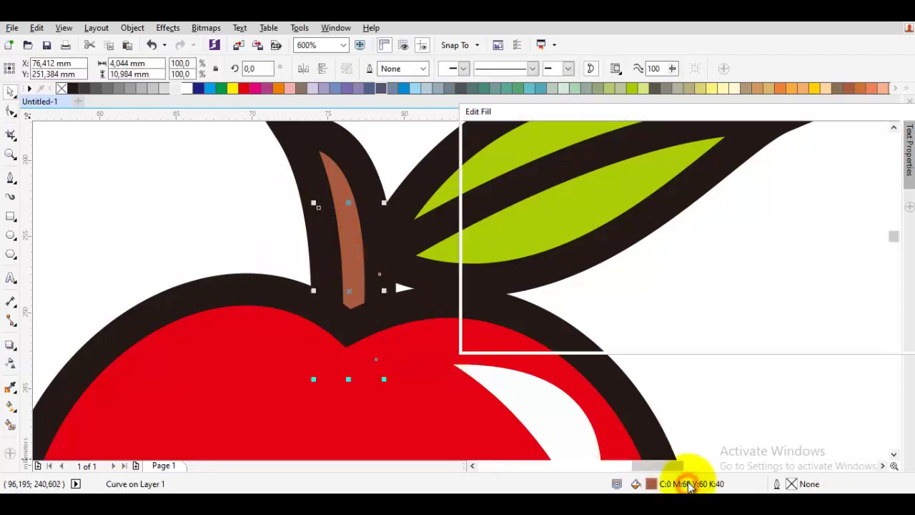
pyautogui.click(555, 230)
pyautogui.click(556, 240)
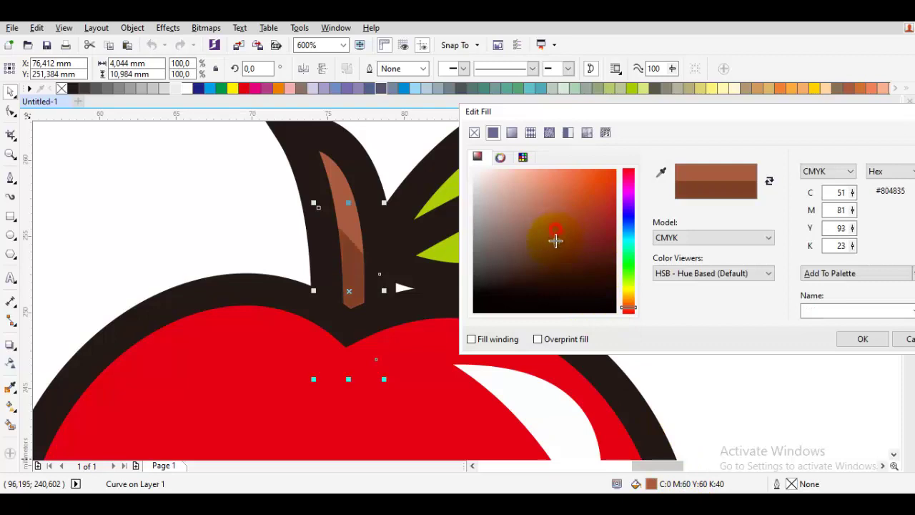
pyautogui.press('Return')
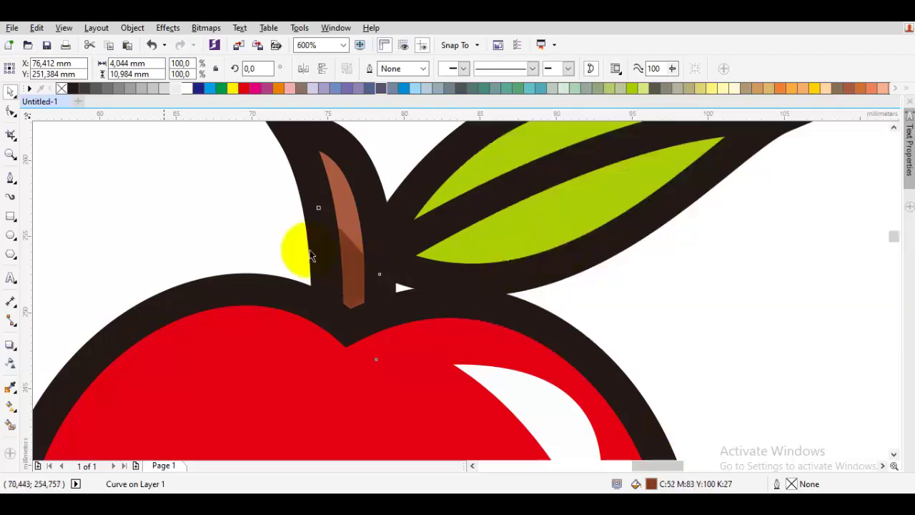
pyautogui.click(158, 210)
pyautogui.scroll(-3, 158, 215)
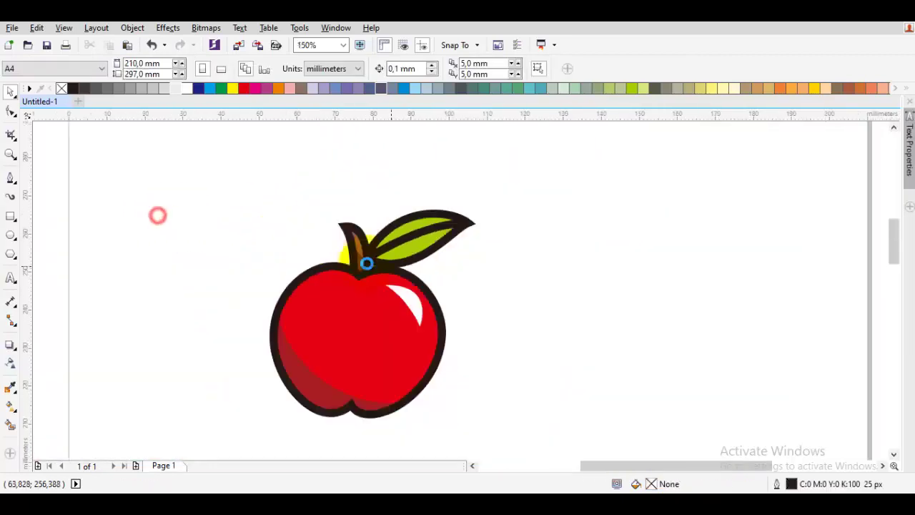
pyautogui.click(500, 273)
# Pull the outline's inner notch below the stem into a long point toward the lower left and curve its left edge
pyautogui.scroll(1, 418, 286)
pyautogui.scroll(-4, 419, 290)
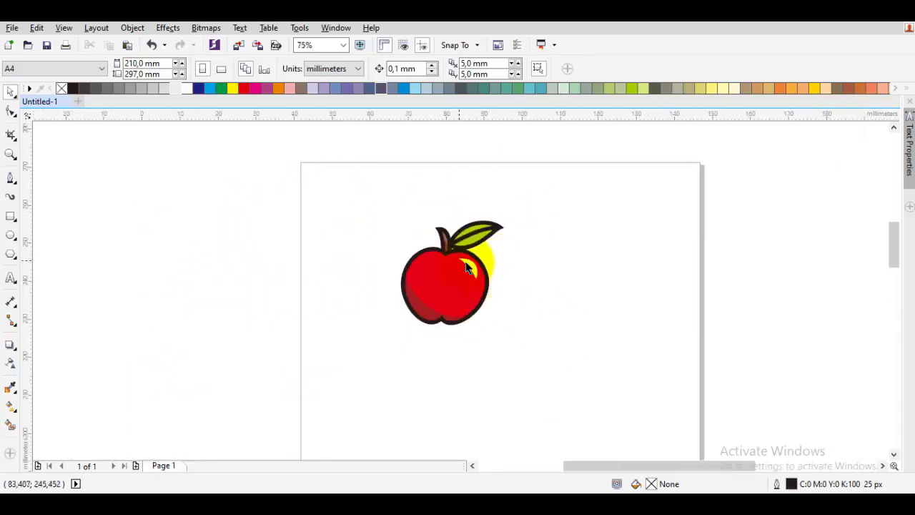
pyautogui.scroll(4, 434, 247)
pyautogui.click(399, 232)
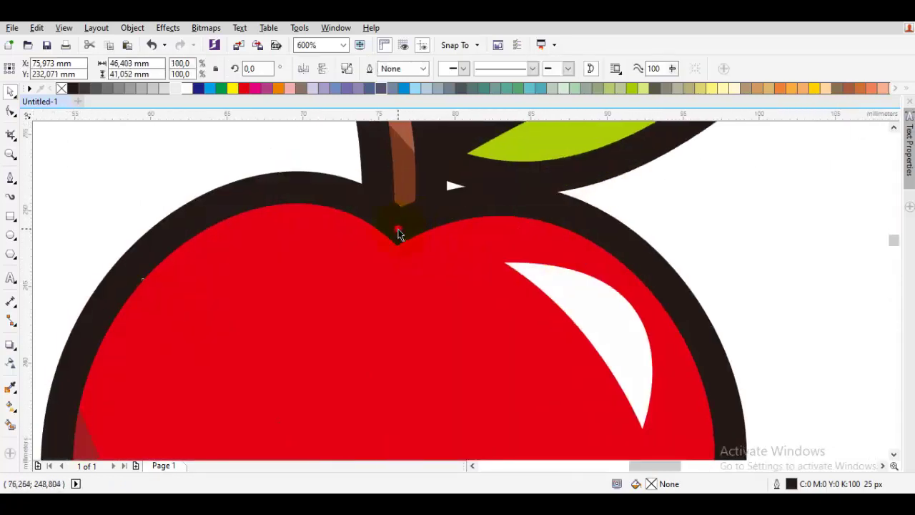
pyautogui.press('F10')
pyautogui.scroll(1, 397, 240)
pyautogui.click(398, 251)
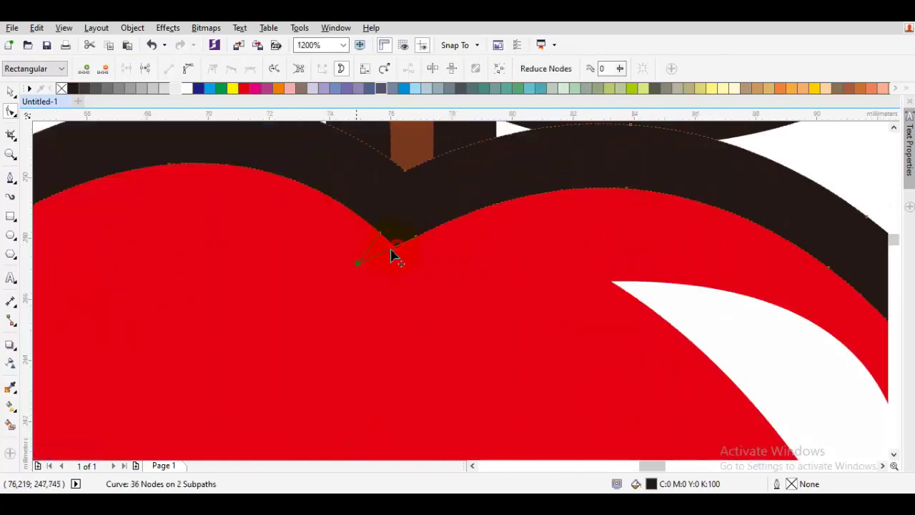
pyautogui.moveTo(394, 253); pyautogui.dragTo(322, 295)
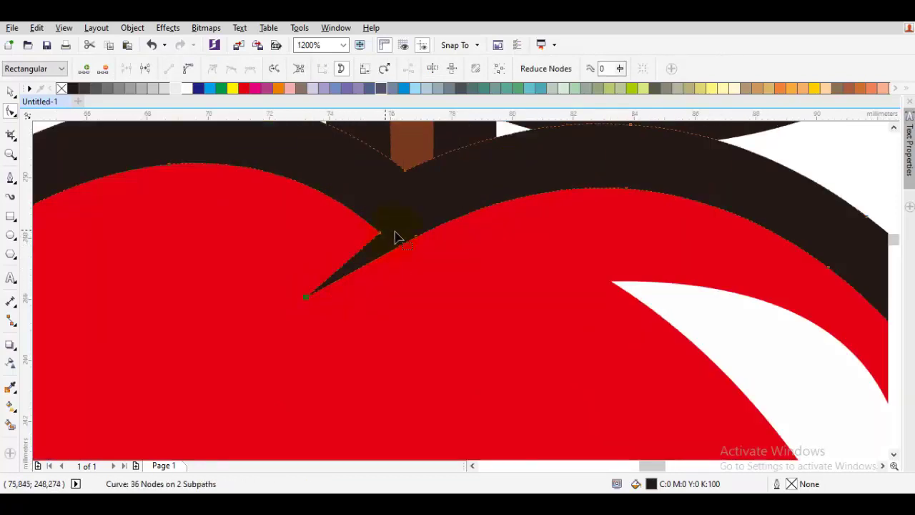
pyautogui.moveTo(380, 235); pyautogui.dragTo(356, 221)
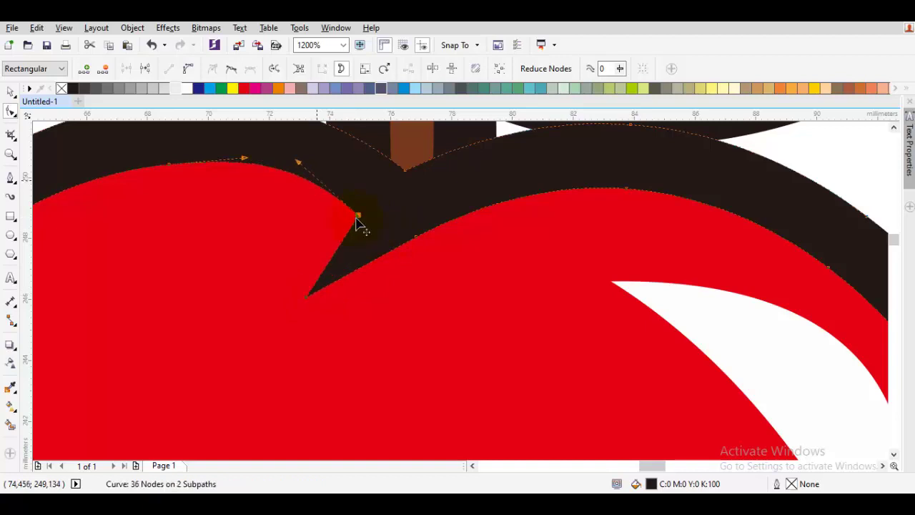
pyautogui.moveTo(300, 163); pyautogui.dragTo(362, 214)
pyautogui.scroll(-3, 374, 215)
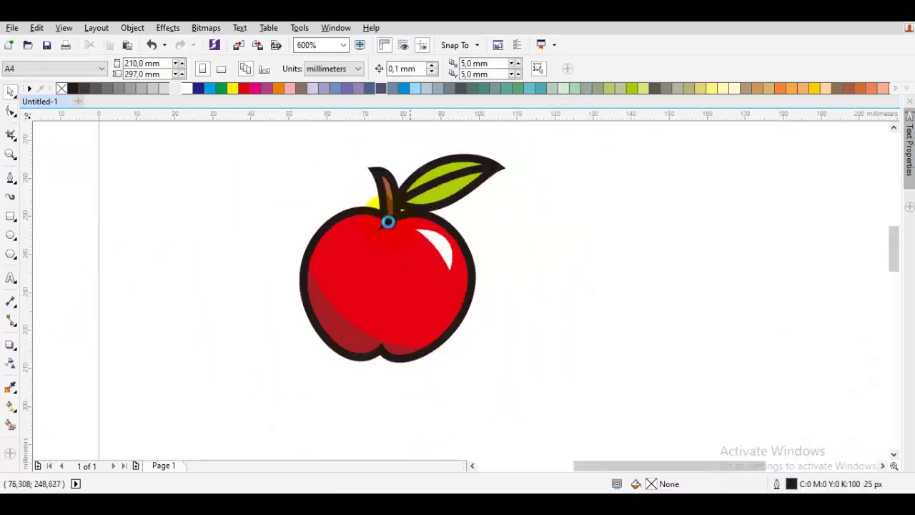
# Pull the outline's inner notch at the apple's bottom into a long point toward the upper left and lower its left base node
pyautogui.scroll(1, 373, 292)
pyautogui.scroll(1, 374, 316)
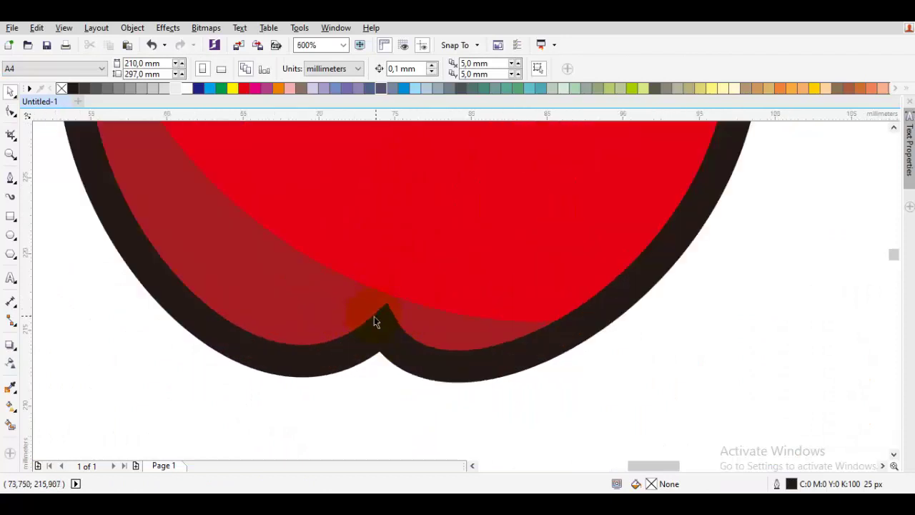
pyautogui.click(379, 321)
pyautogui.press('F10')
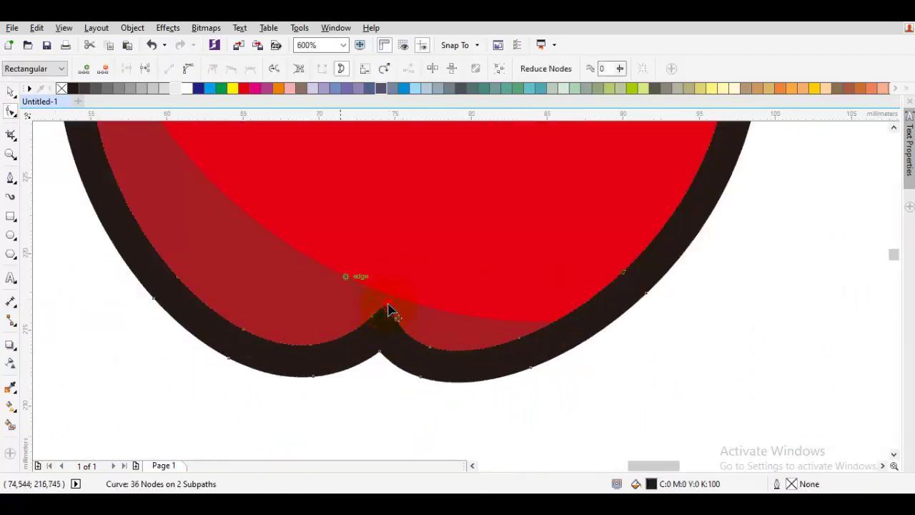
pyautogui.moveTo(388, 311); pyautogui.dragTo(312, 262)
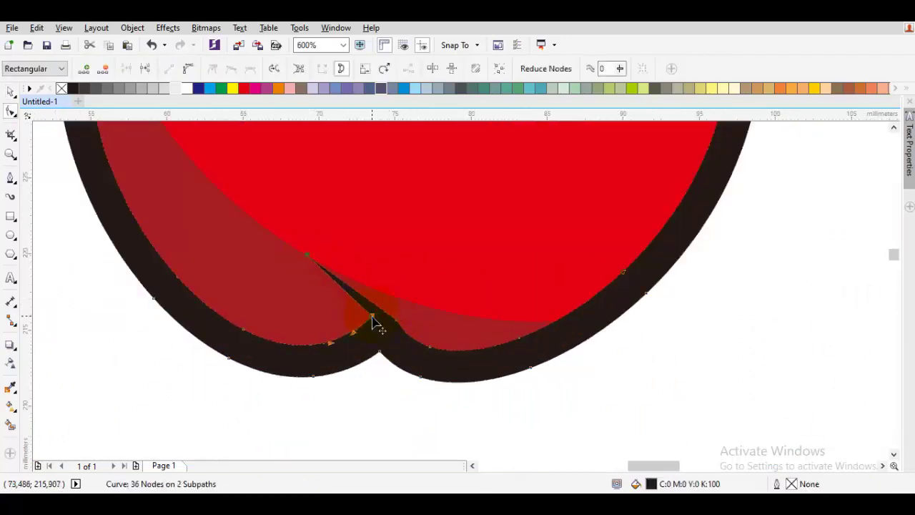
pyautogui.moveTo(372, 316); pyautogui.dragTo(356, 327)
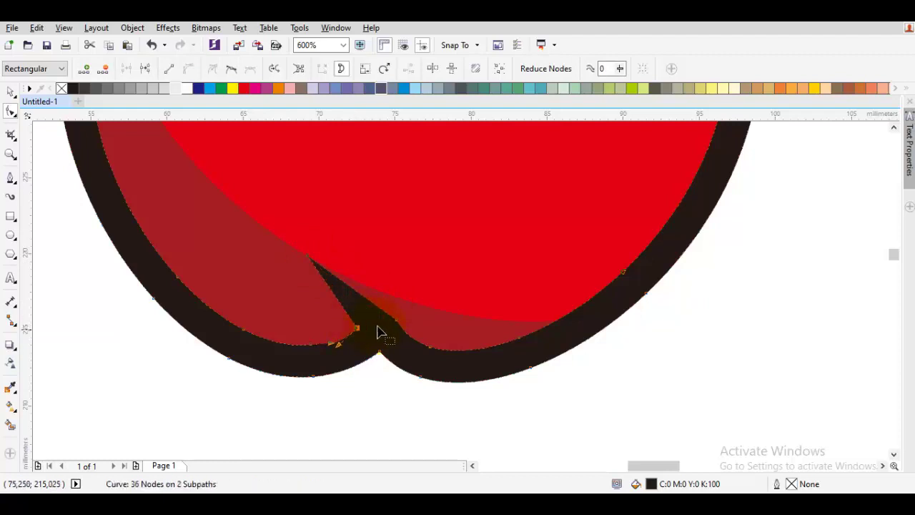
# Delete two nodes along the right edge of the bottom notch to smooth its curve
pyautogui.press('Delete')
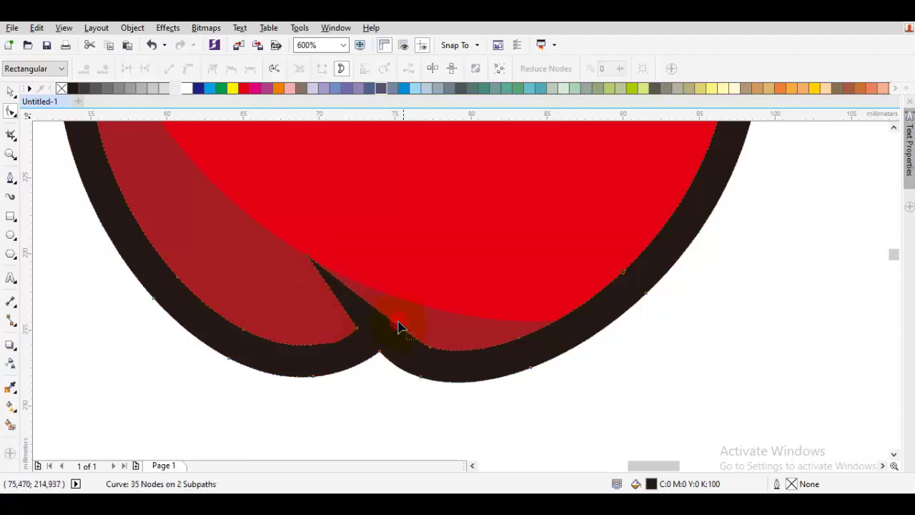
pyautogui.click(430, 348)
pyautogui.press('Delete')
pyautogui.press('space')
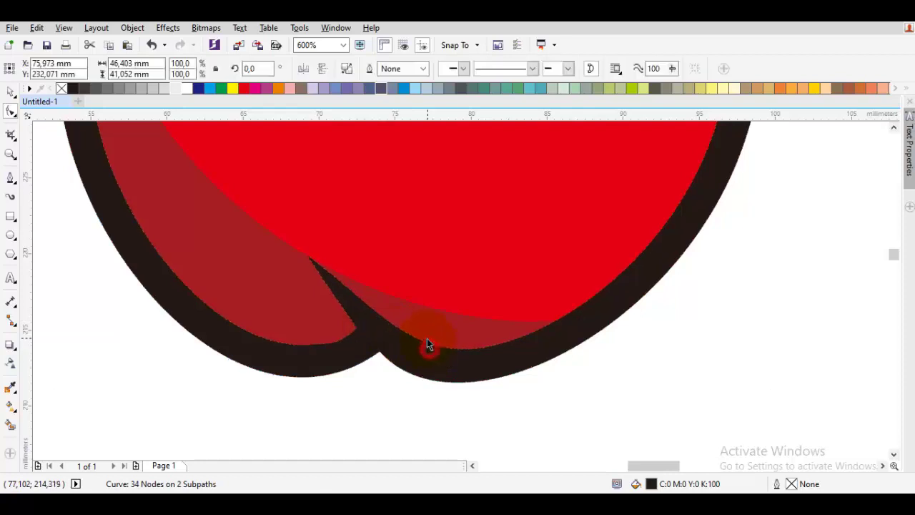
pyautogui.scroll(-2, 429, 340)
pyautogui.press('Escape')
pyautogui.scroll(-1, 494, 327)
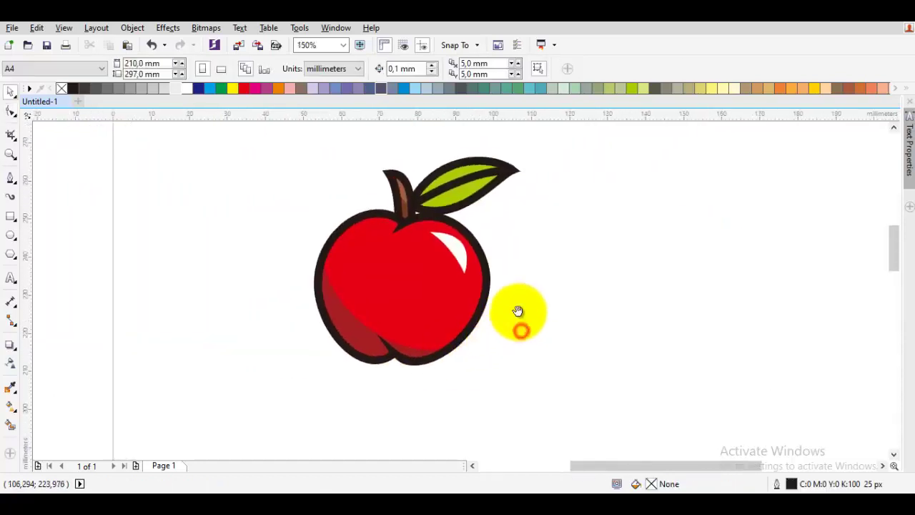
# Group all ten objects that make up the apple
pyautogui.scroll(-1, 548, 347)
pyautogui.moveTo(579, 379); pyautogui.dragTo(350, 203)
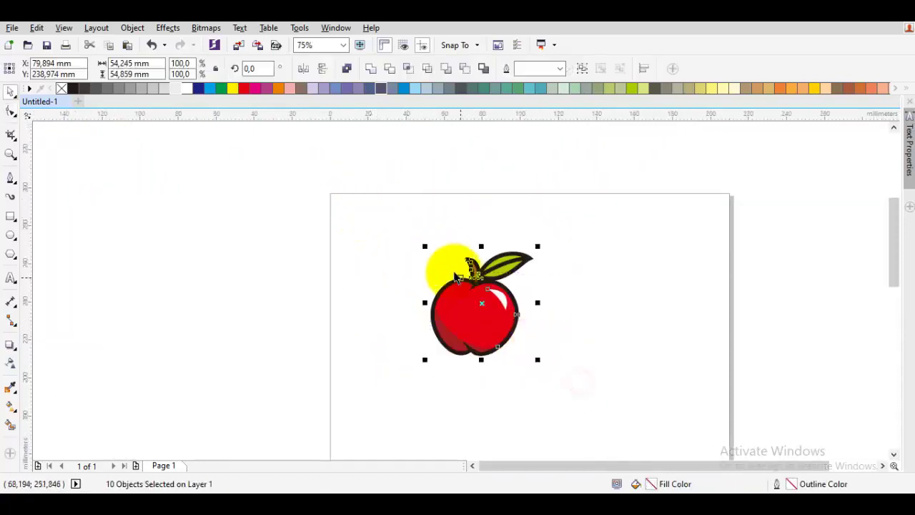
pyautogui.rightClick(460, 278)
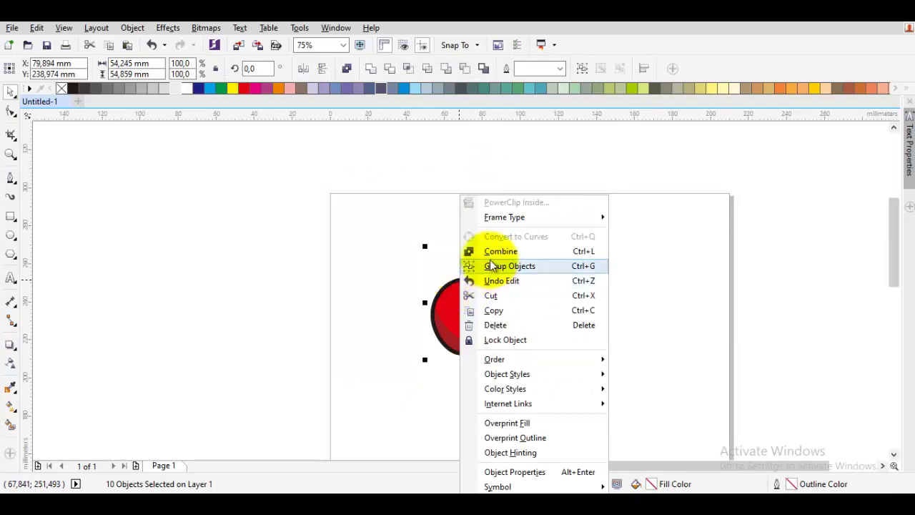
pyautogui.click(490, 266)
pyautogui.click(520, 237)
# Add the artistic text "apple" on the empty page area to the right of the apple
pyautogui.scroll(3, 521, 237)
pyautogui.moveTo(507, 279); pyautogui.dragTo(458, 268)
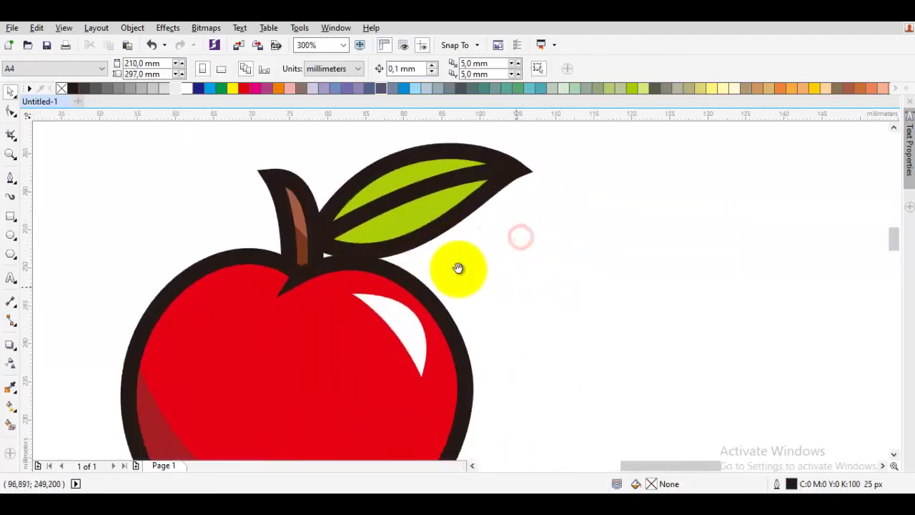
pyautogui.scroll(-1, 531, 295)
pyautogui.scroll(-2, 439, 241)
pyautogui.scroll(1, 431, 253)
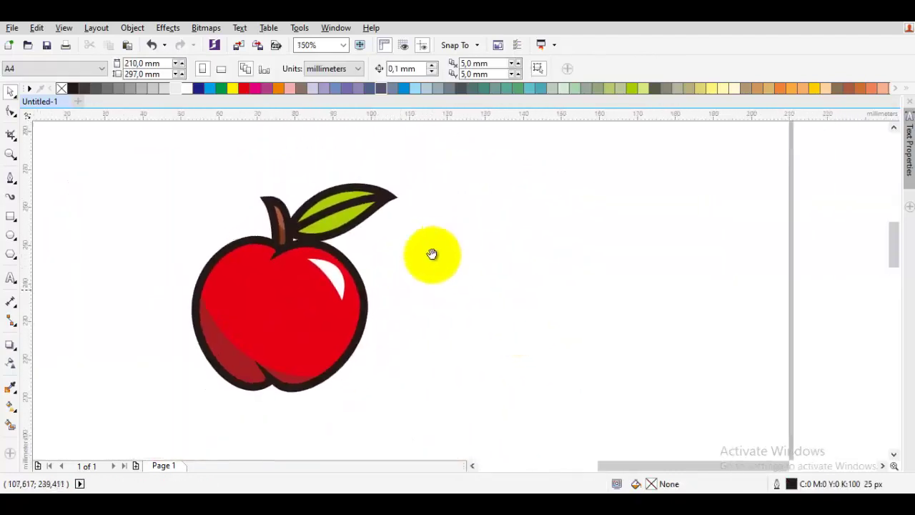
pyautogui.click(10, 281)
pyautogui.click(444, 304)
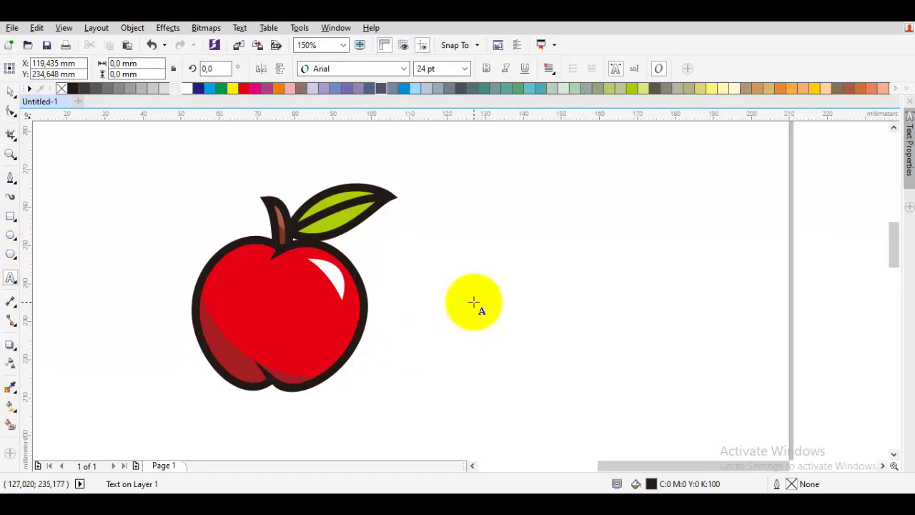
pyautogui.write('apple')
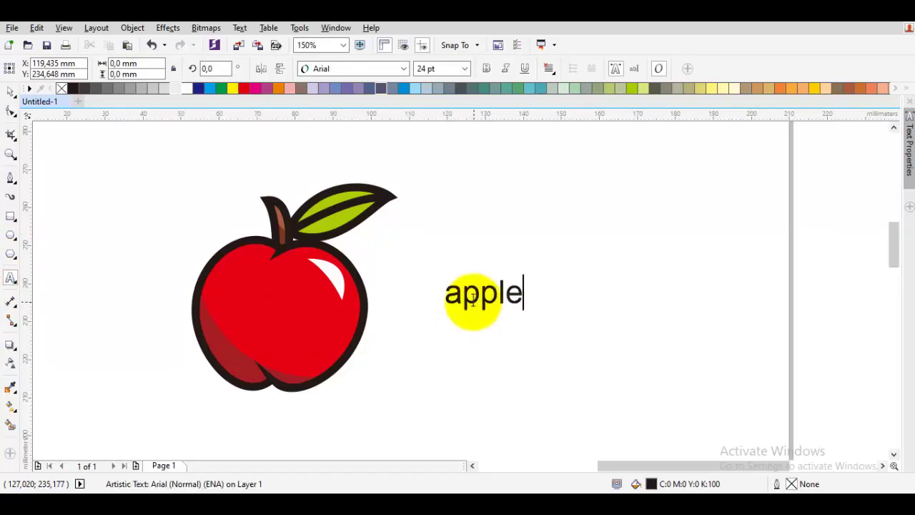
# Set the whole apple text in the BadaBoom BB font
pyautogui.hotkey('ctrl', 'a')
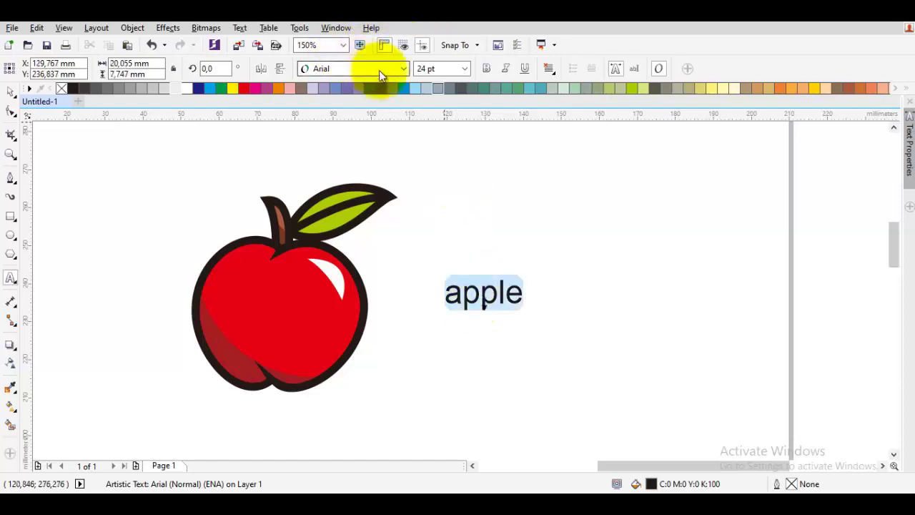
pyautogui.click(401, 69)
pyautogui.click(378, 102)
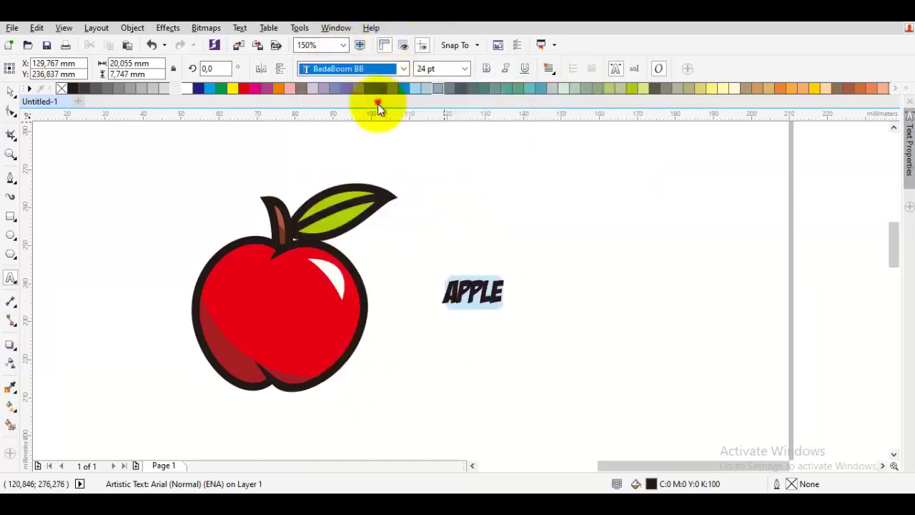
pyautogui.click(11, 91)
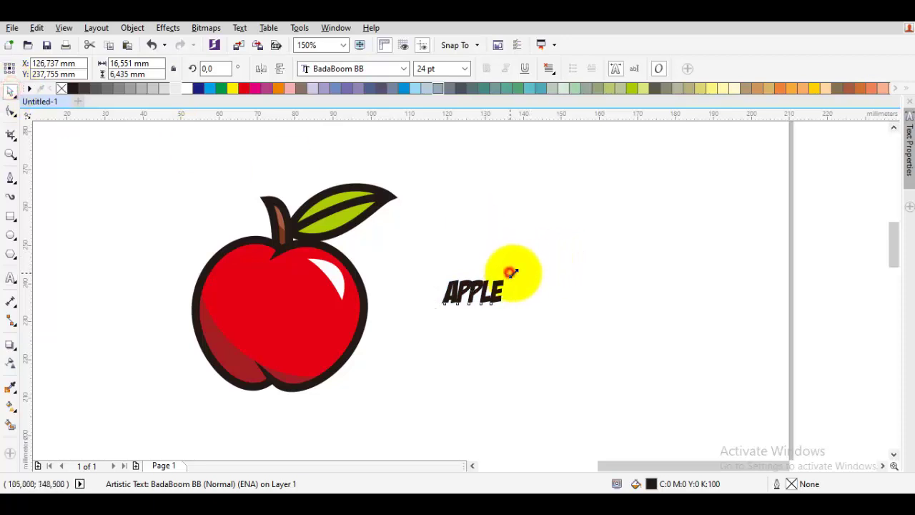
# Enlarge the text to about 69.7 mm wide and 27.1 mm tall and place it just right of the apple
pyautogui.moveTo(511, 272); pyautogui.dragTo(614, 250)
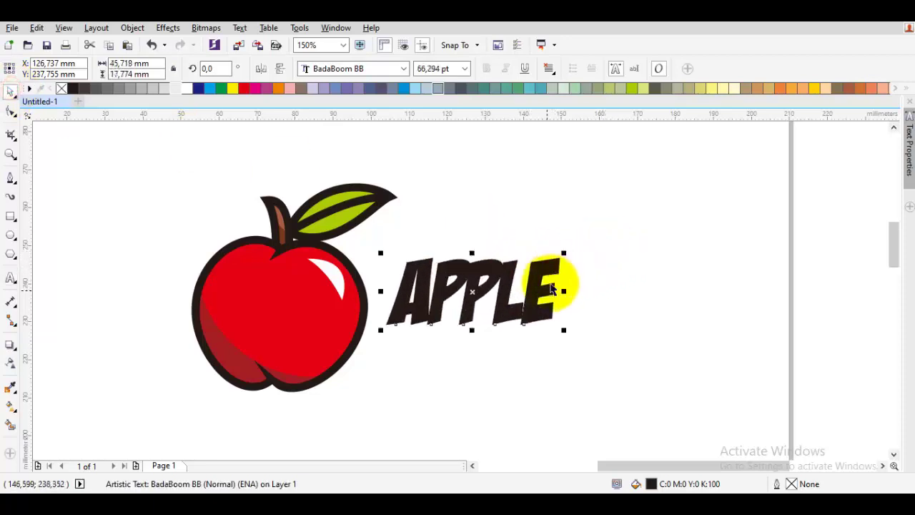
pyautogui.moveTo(552, 288); pyautogui.dragTo(537, 311)
pyautogui.moveTo(568, 276); pyautogui.dragTo(633, 262)
pyautogui.click(584, 195)
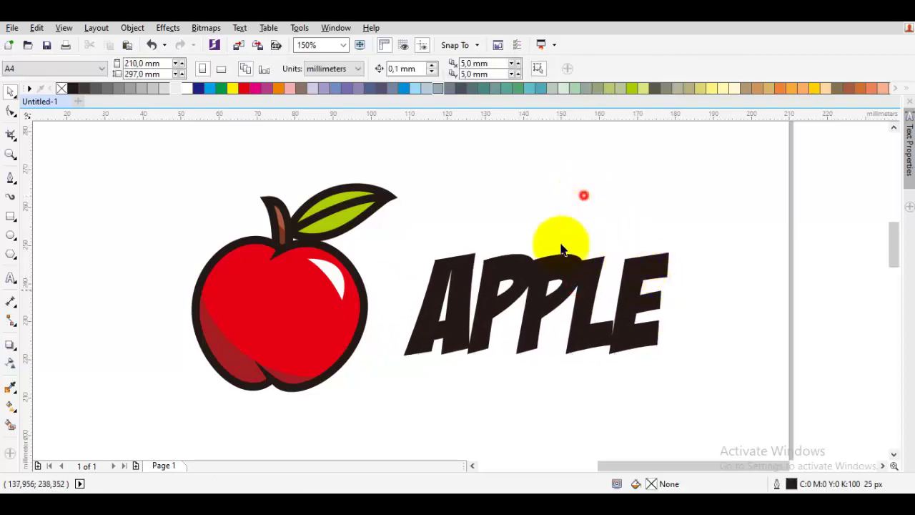
# Convert the APPLE text to curves
pyautogui.click(508, 287)
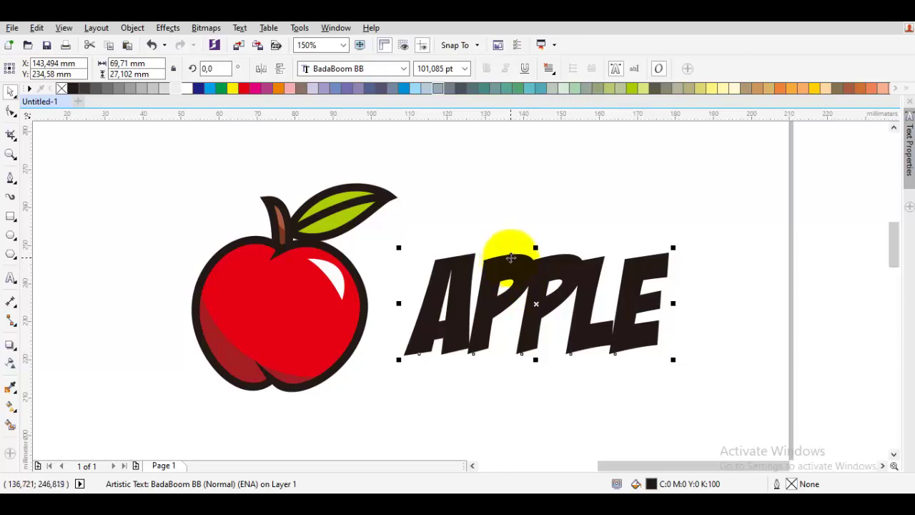
pyautogui.press('Escape')
pyautogui.click(508, 234)
pyautogui.click(514, 275)
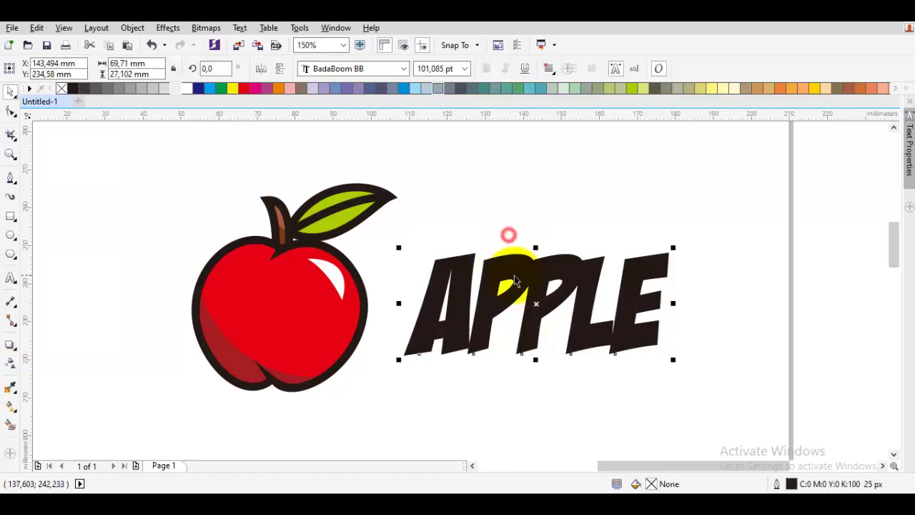
pyautogui.moveTo(514, 275); pyautogui.dragTo(520, 273)
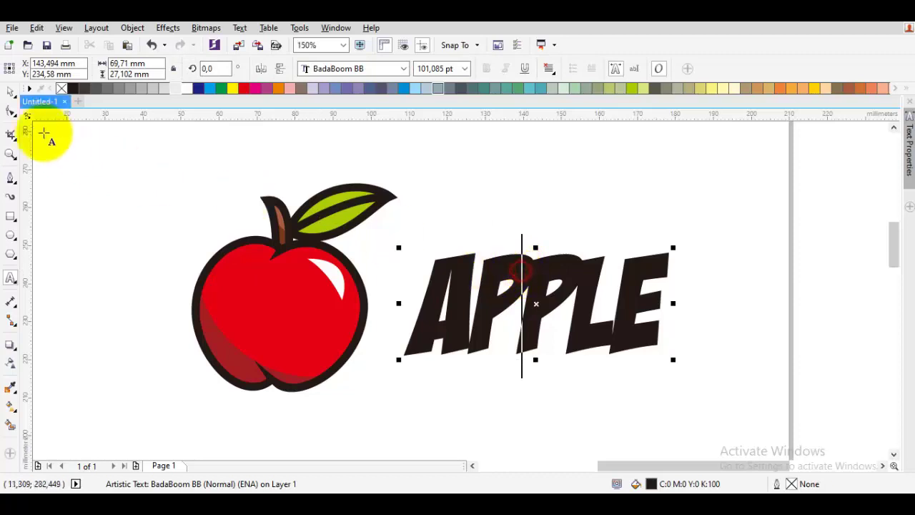
pyautogui.click(14, 94)
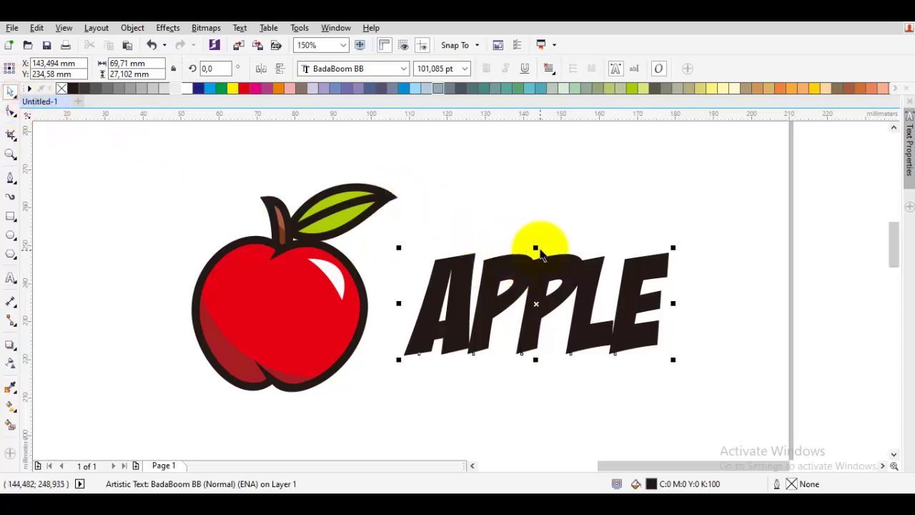
pyautogui.hotkey('ctrl', 'q')
pyautogui.click(515, 213)
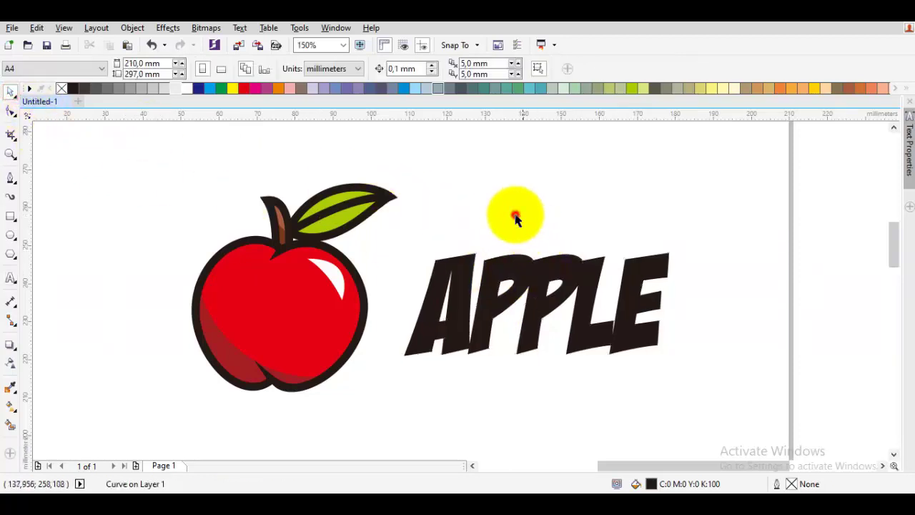
pyautogui.click(524, 270)
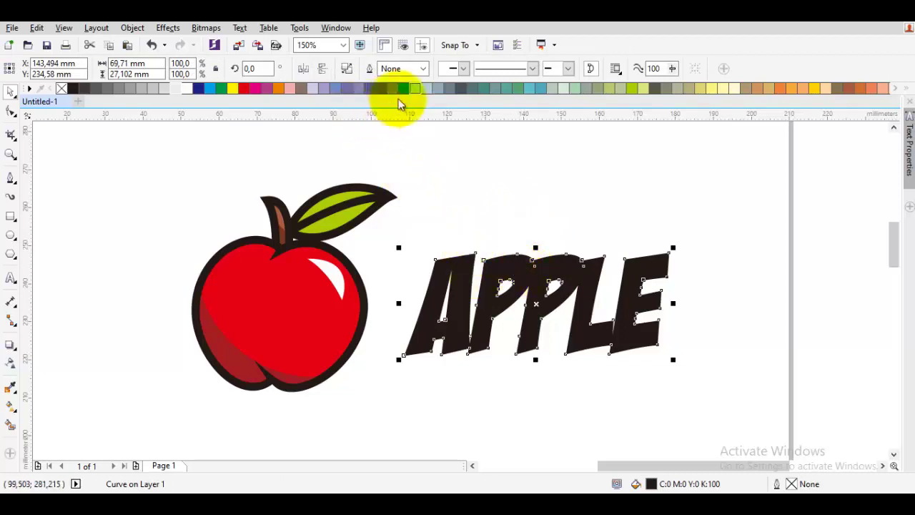
pyautogui.click(423, 69)
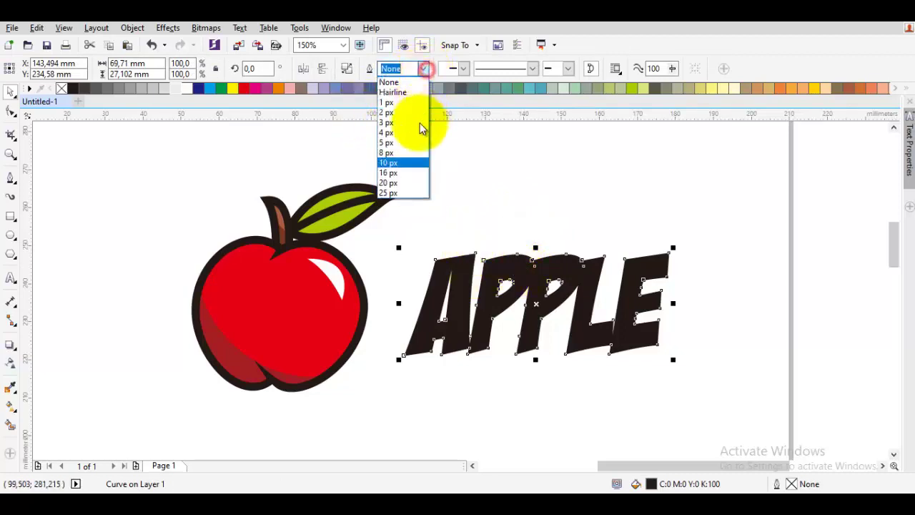
pyautogui.click(658, 194)
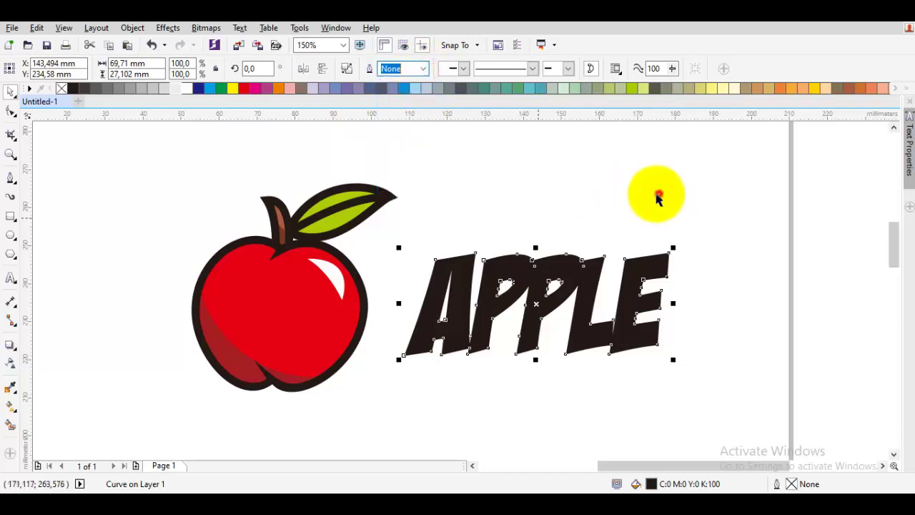
# Copy the APPLE lettering and paste the duplicate in the same place
pyautogui.rightClick(516, 270)
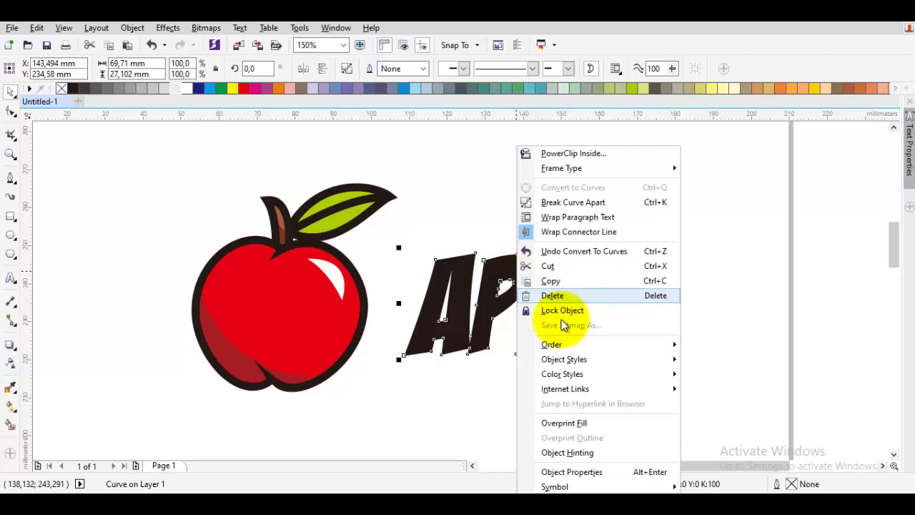
pyautogui.click(550, 281)
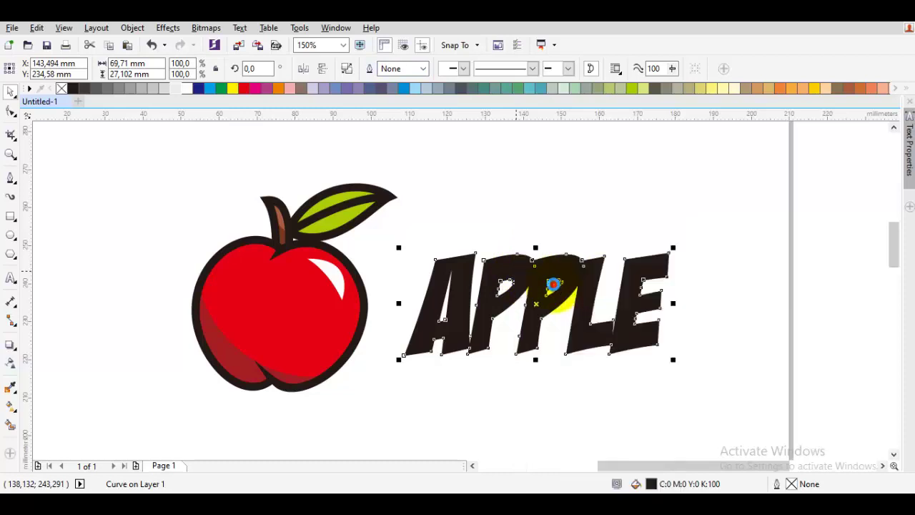
pyautogui.click(527, 191)
pyautogui.rightClick(518, 162)
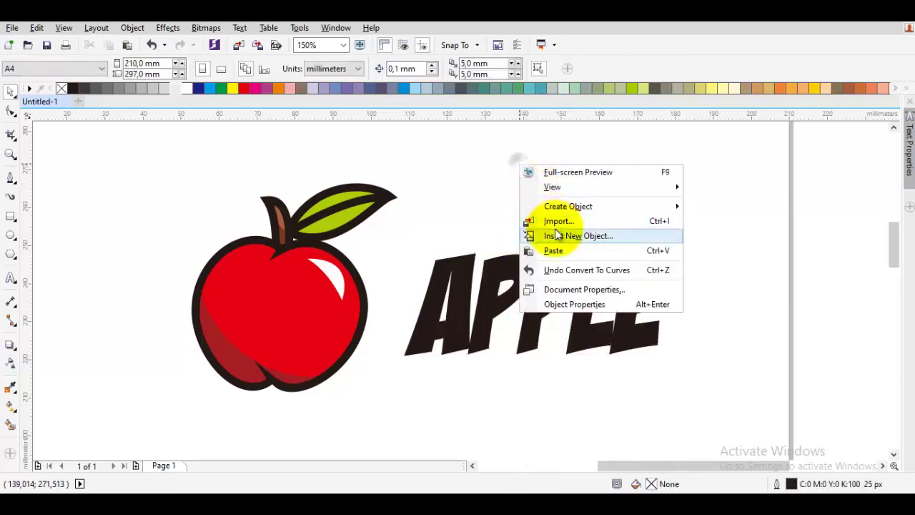
pyautogui.click(563, 251)
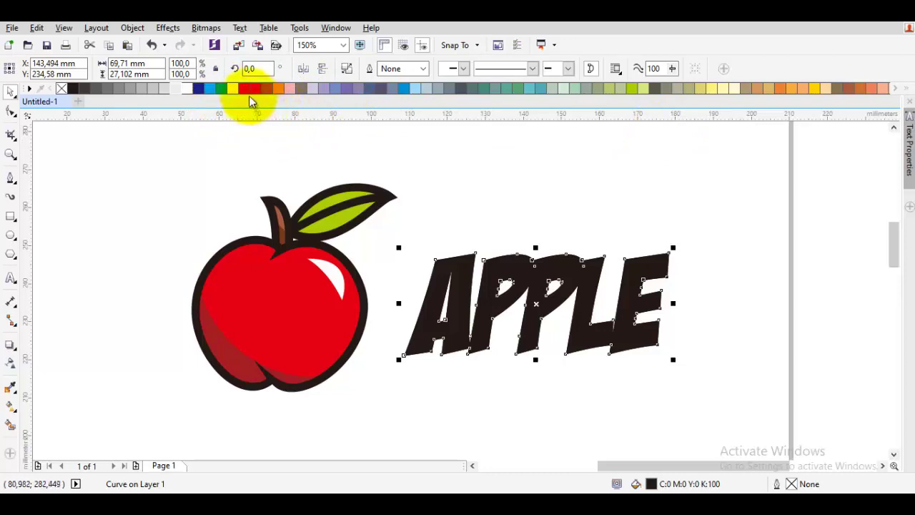
# Set the outline width of the pasted APPLE lettering to 25 px
pyautogui.click(423, 69)
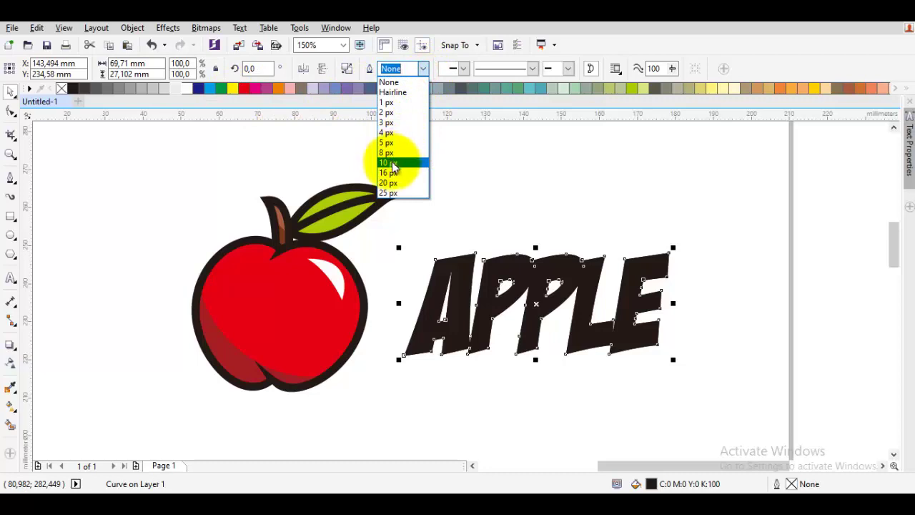
pyautogui.click(392, 164)
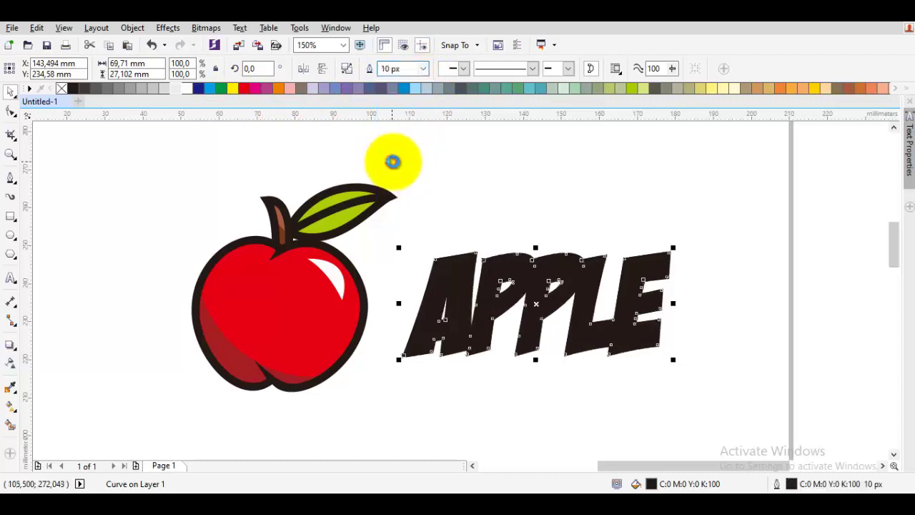
pyautogui.click(424, 69)
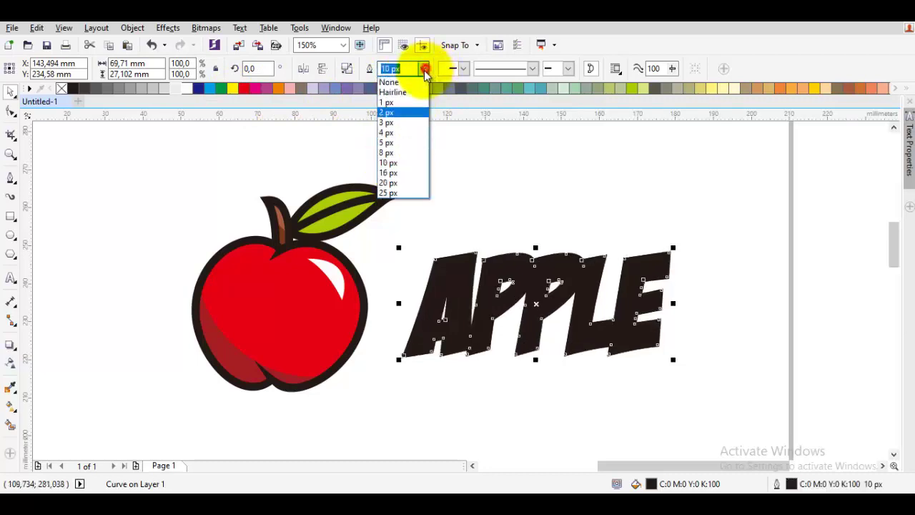
pyautogui.click(397, 193)
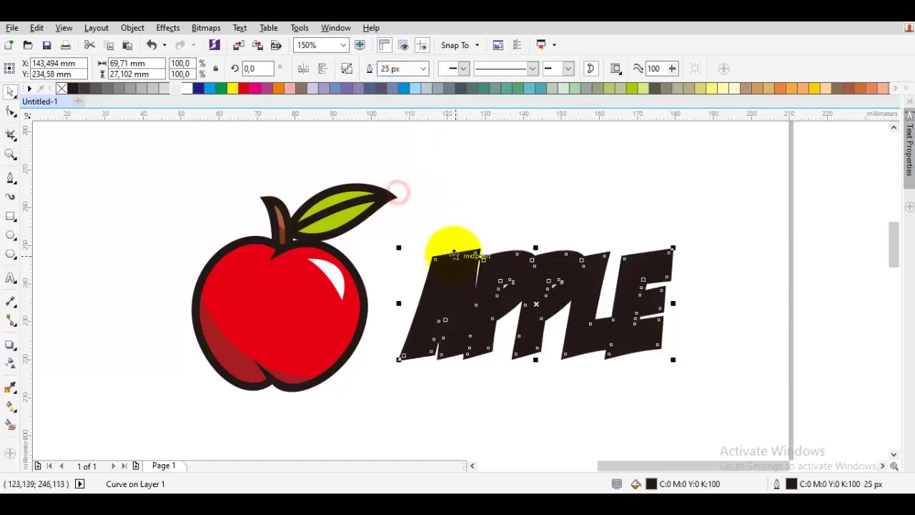
# Send the 25 px outlined APPLE lettering to the back of the layer
pyautogui.rightClick(477, 253)
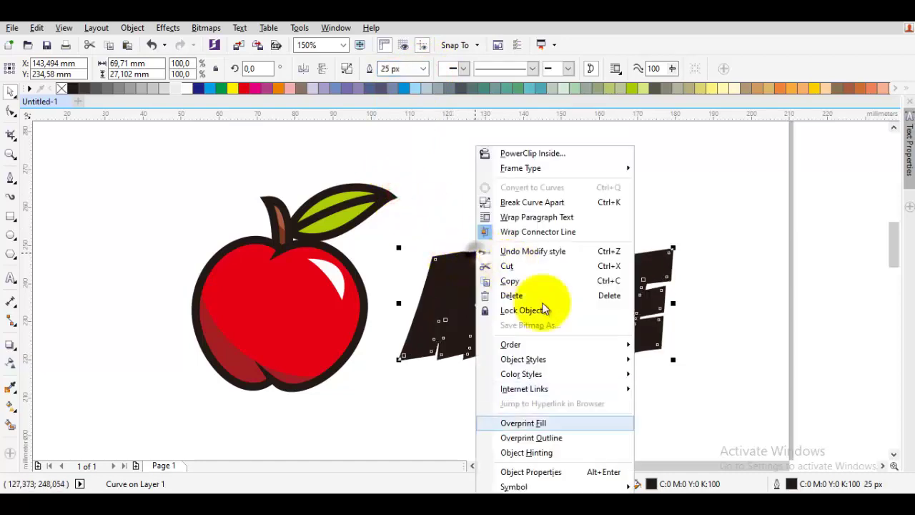
pyautogui.moveTo(507, 357)
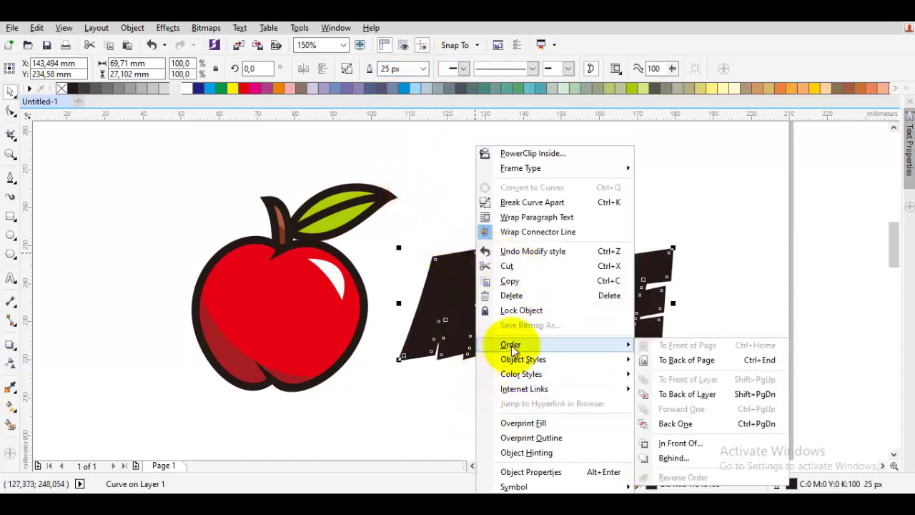
pyautogui.click(699, 394)
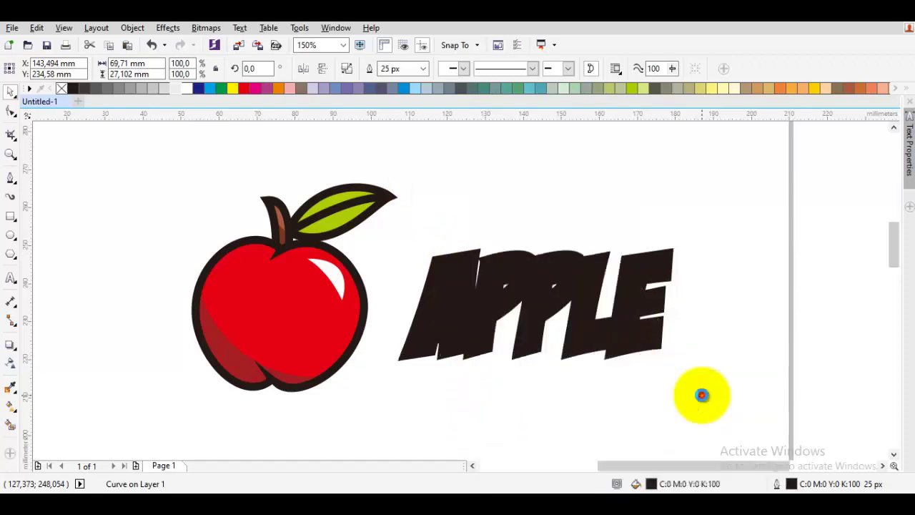
pyautogui.click(730, 371)
# Fill the front APPLE lettering with Deep Yellow (C0 M20 Y100 K0)
pyautogui.click(589, 299)
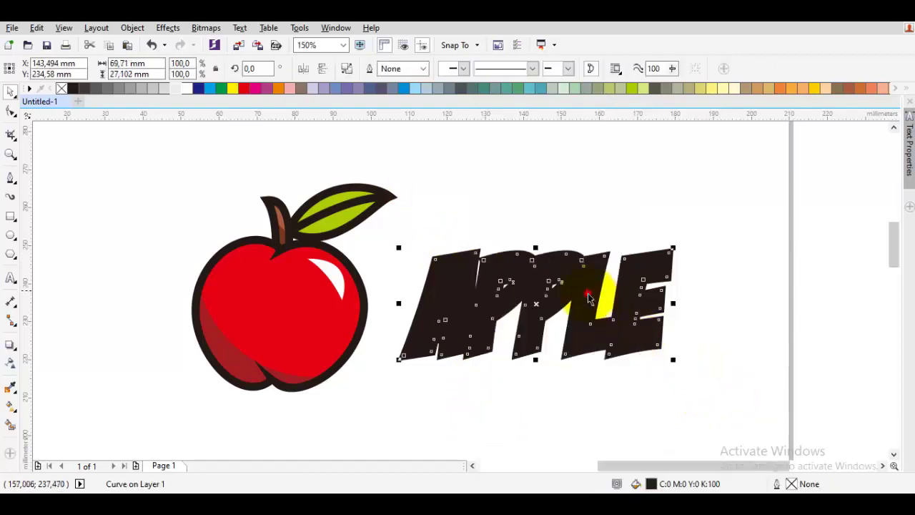
pyautogui.click(815, 88)
pyautogui.click(791, 140)
# Change both the fill and the outline of the back APPLE lettering to red (C0 M100 Y100 K0)
pyautogui.scroll(4, 680, 240)
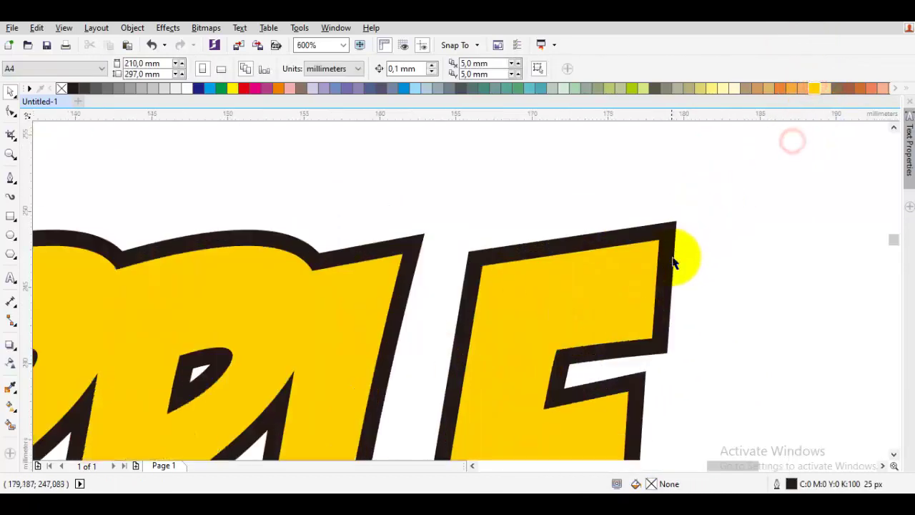
pyautogui.click(672, 253)
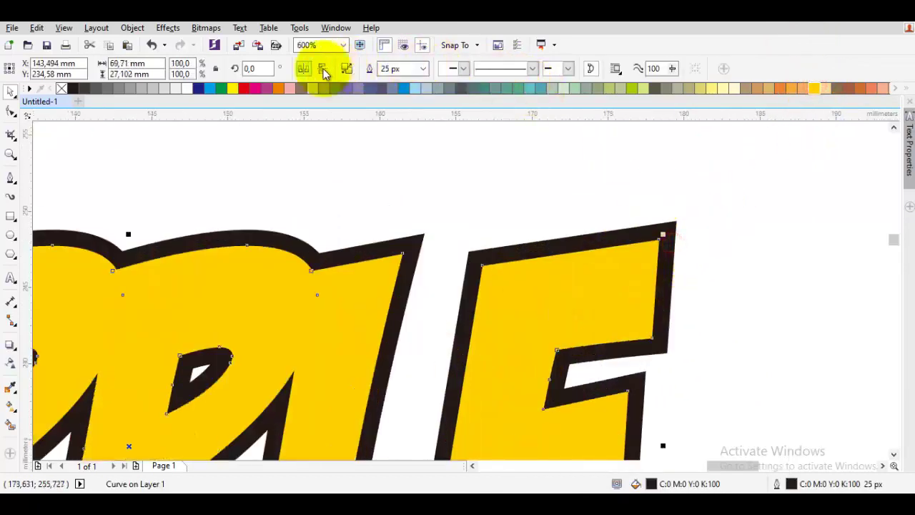
pyautogui.click(249, 89)
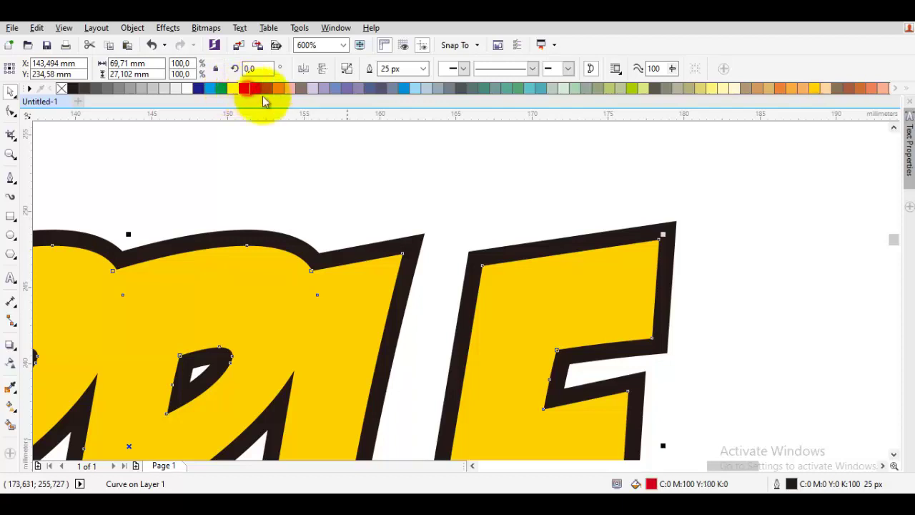
pyautogui.scroll(-3, 398, 204)
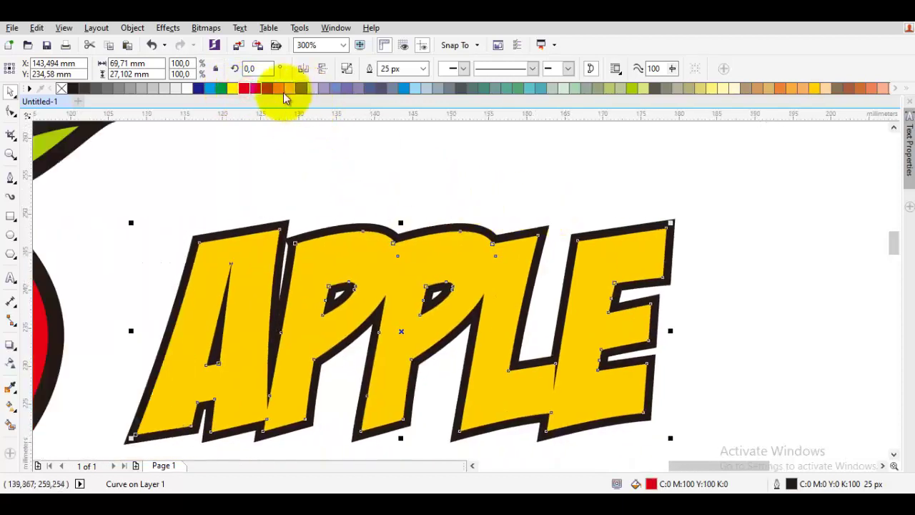
pyautogui.rightClick(247, 92)
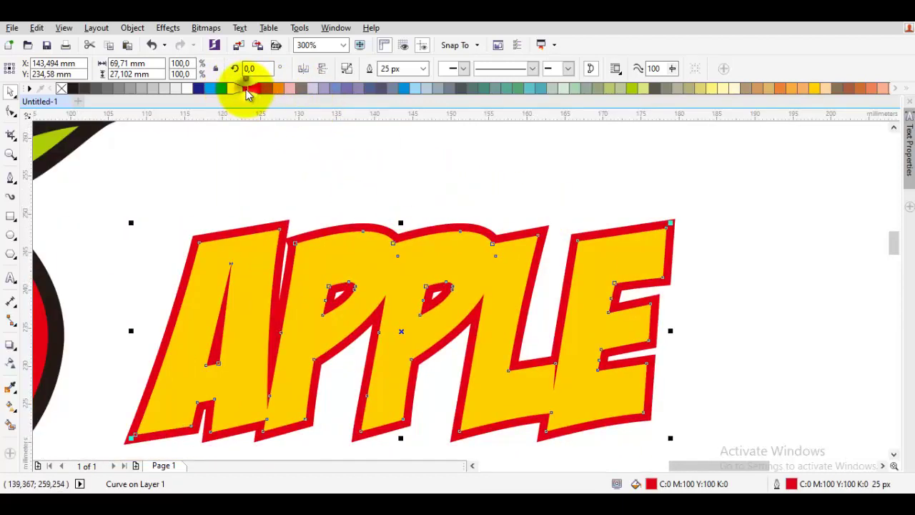
pyautogui.click(302, 160)
# Set the outline width of the red back lettering to 55 px
pyautogui.click(289, 225)
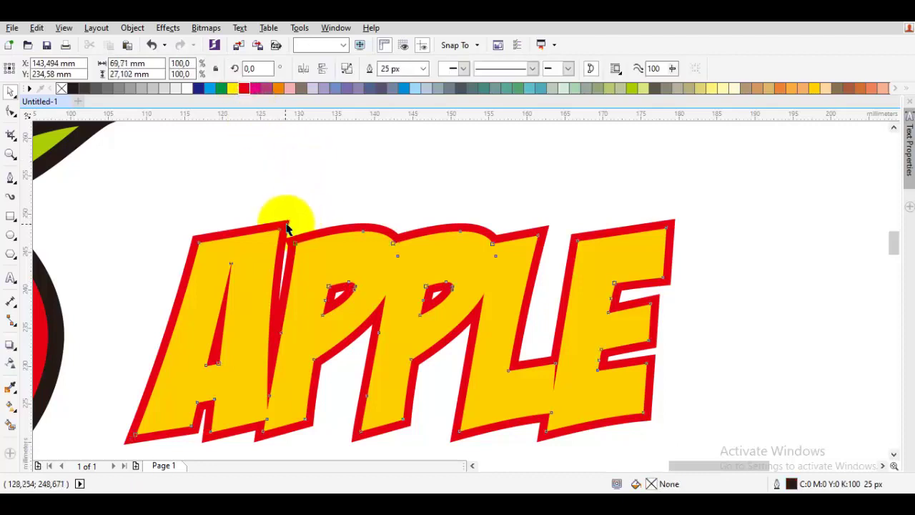
pyautogui.click(411, 69)
pyautogui.moveTo(410, 72); pyautogui.dragTo(361, 68)
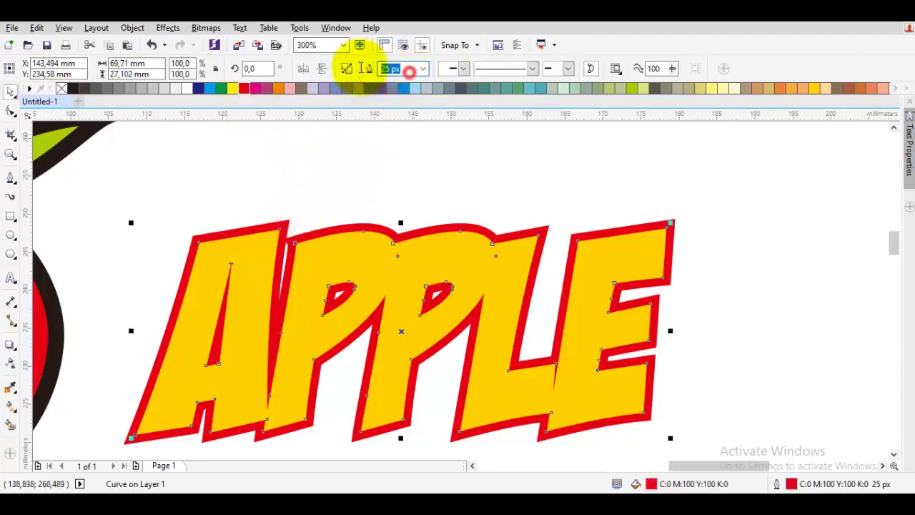
pyautogui.write('55')
pyautogui.press('Return')
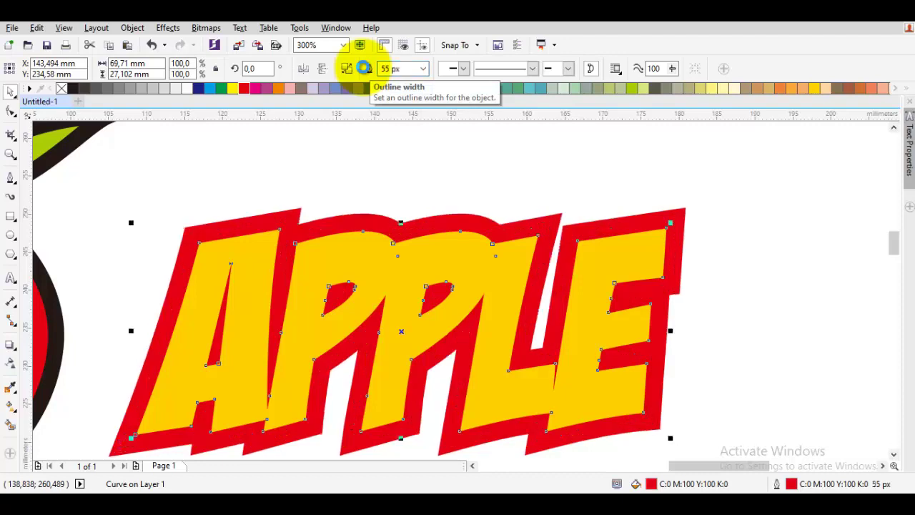
pyautogui.click(529, 180)
# Try several yellow-orange fills on the front APPLE lettering and apply a darker orange shade related to Deep Yellow
pyautogui.scroll(-3, 529, 181)
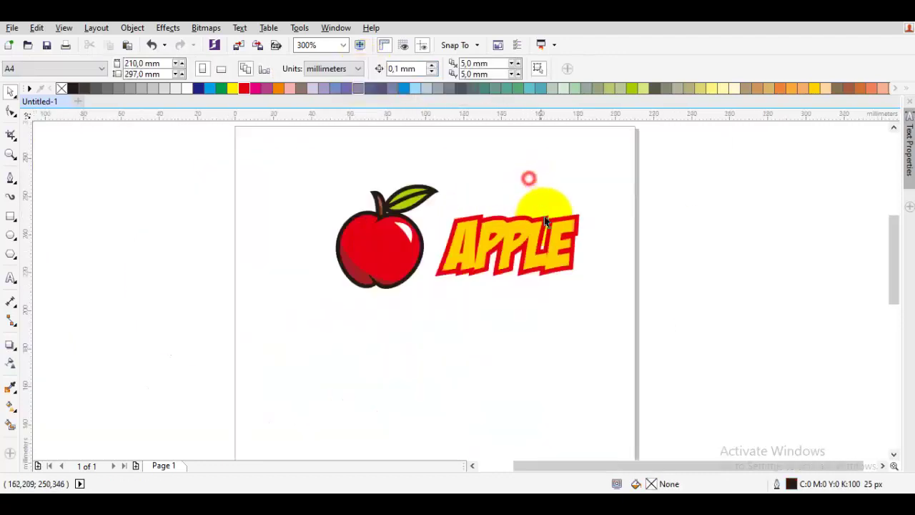
pyautogui.scroll(3, 530, 231)
pyautogui.click(530, 231)
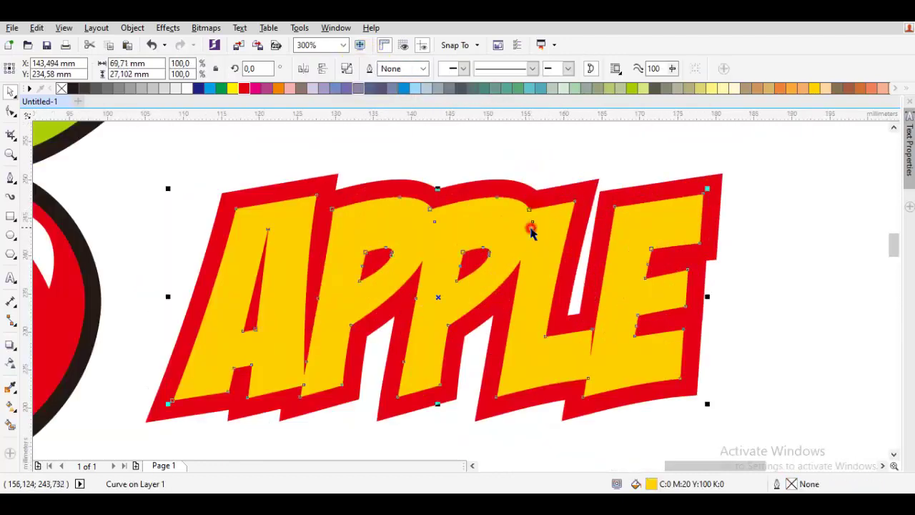
pyautogui.click(804, 89)
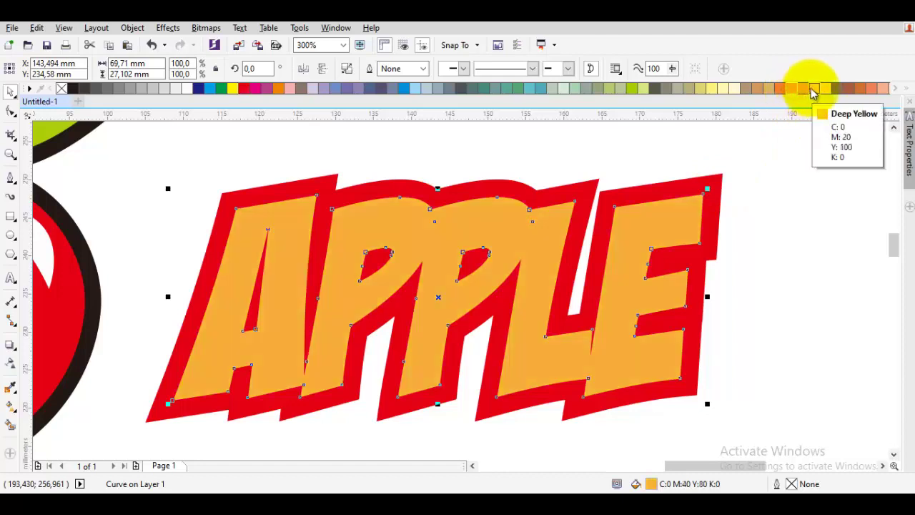
pyautogui.click(814, 89)
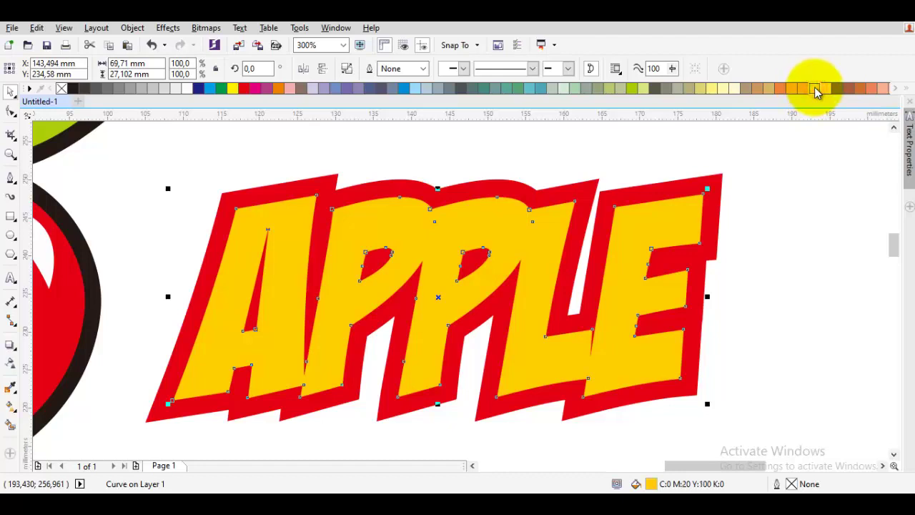
pyautogui.click(816, 90)
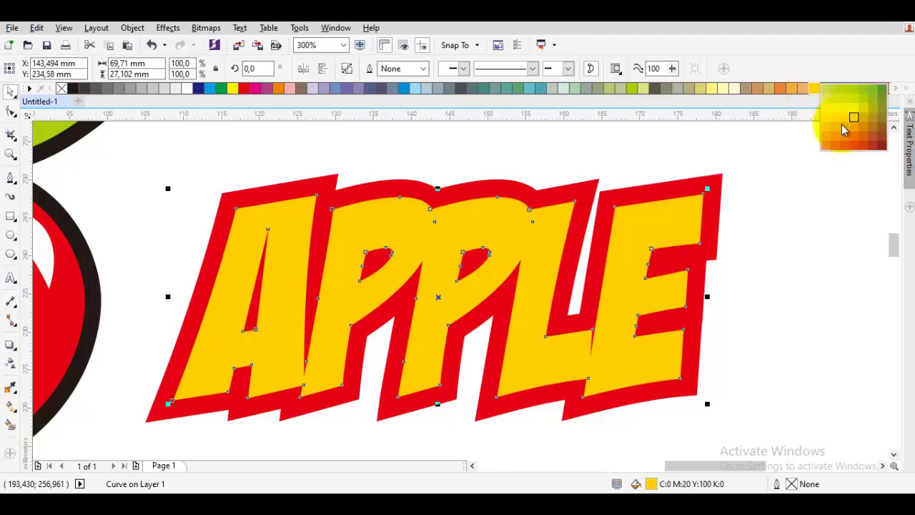
pyautogui.click(846, 127)
pyautogui.click(819, 170)
pyautogui.scroll(-2, 743, 206)
pyautogui.moveTo(744, 212); pyautogui.dragTo(733, 232)
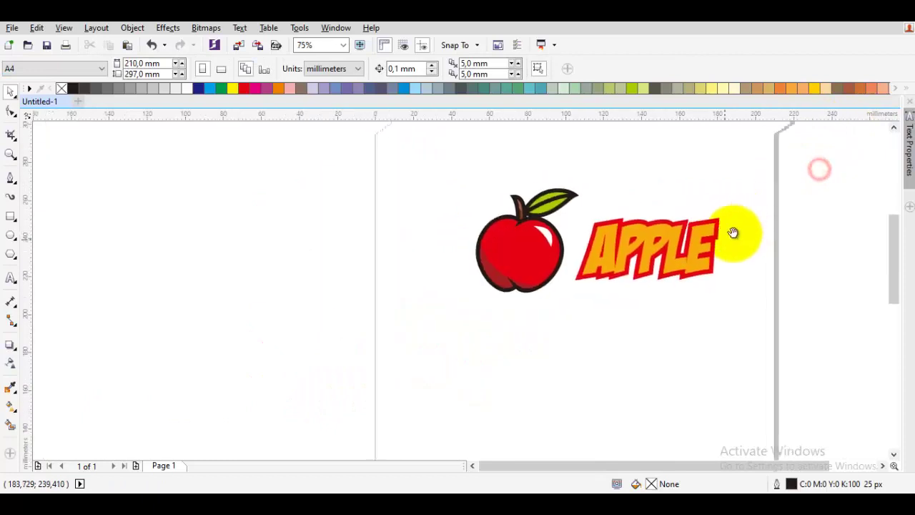
pyautogui.scroll(1, 733, 232)
pyautogui.press('i')
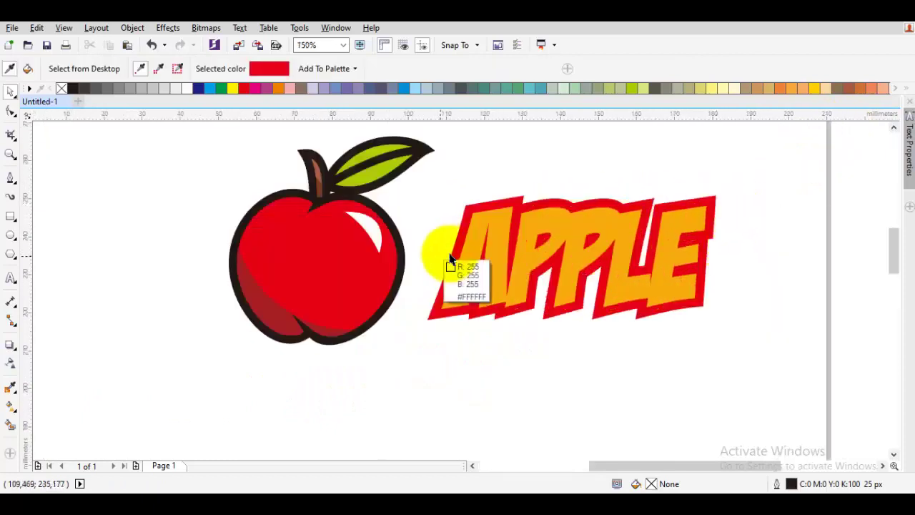
pyautogui.scroll(1, 381, 288)
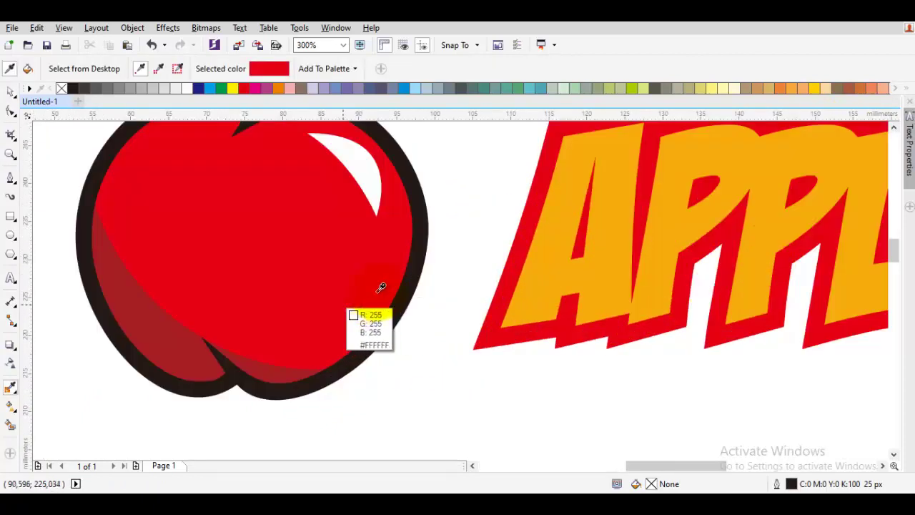
pyautogui.press('space')
pyautogui.click(488, 332)
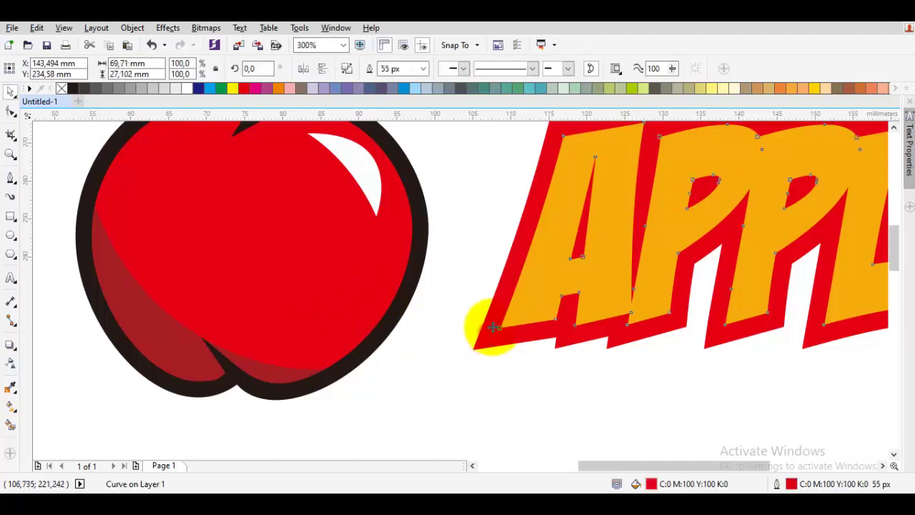
pyautogui.scroll(-1, 483, 329)
pyautogui.press('Escape')
pyautogui.hscroll(1, 817, 221)
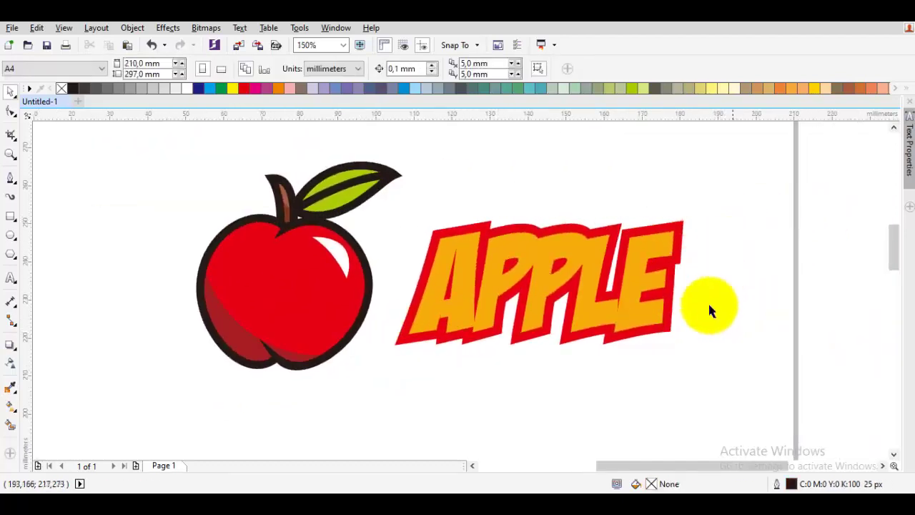
# Move both APPLE lettering copies slightly down to about Y 231.3 mm and fill the front one with the leaf's green
pyautogui.moveTo(770, 388); pyautogui.dragTo(388, 181)
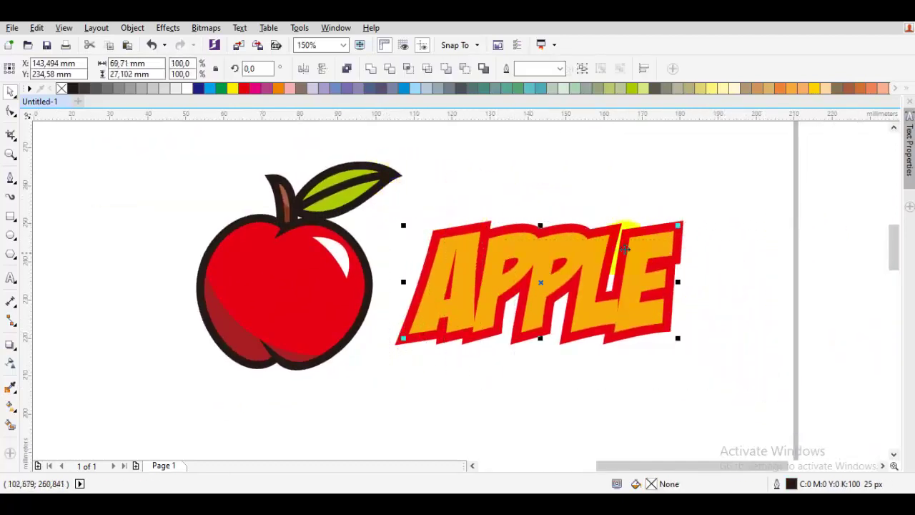
pyautogui.press('Escape')
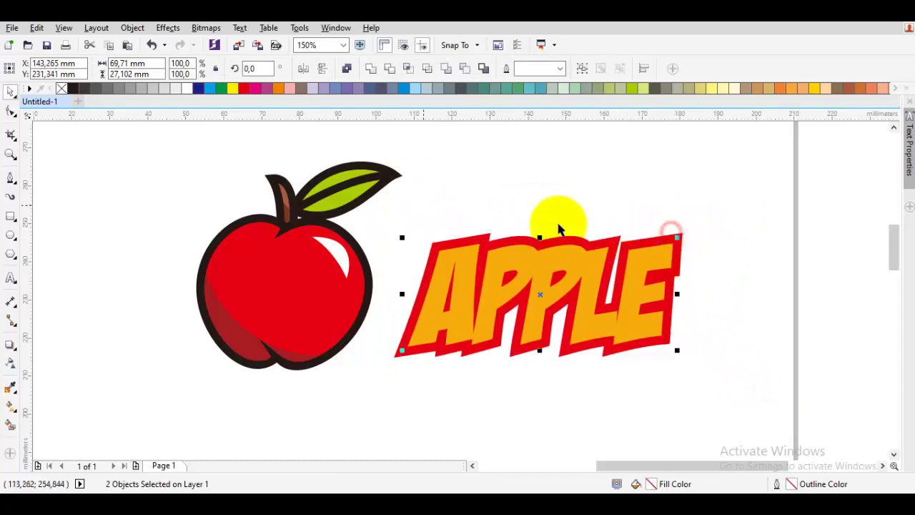
pyautogui.press('i')
pyautogui.click(340, 195)
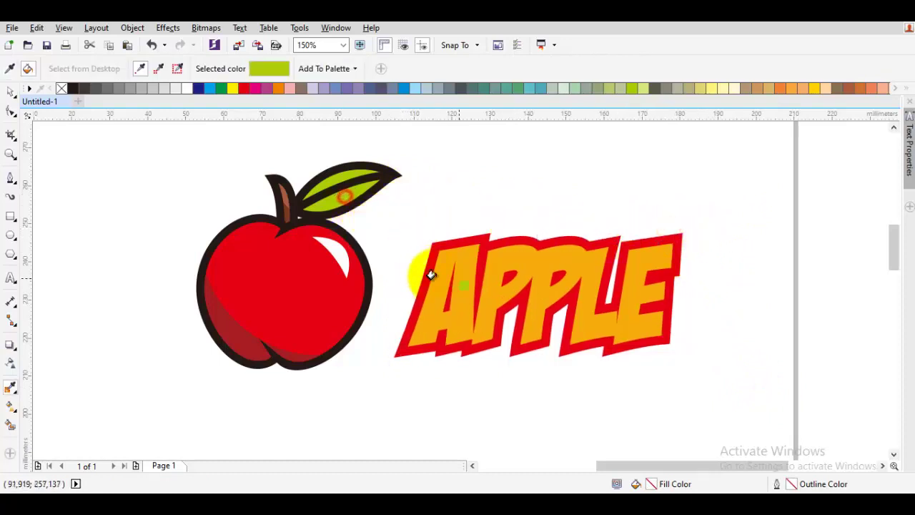
pyautogui.press('space')
pyautogui.press('Escape')
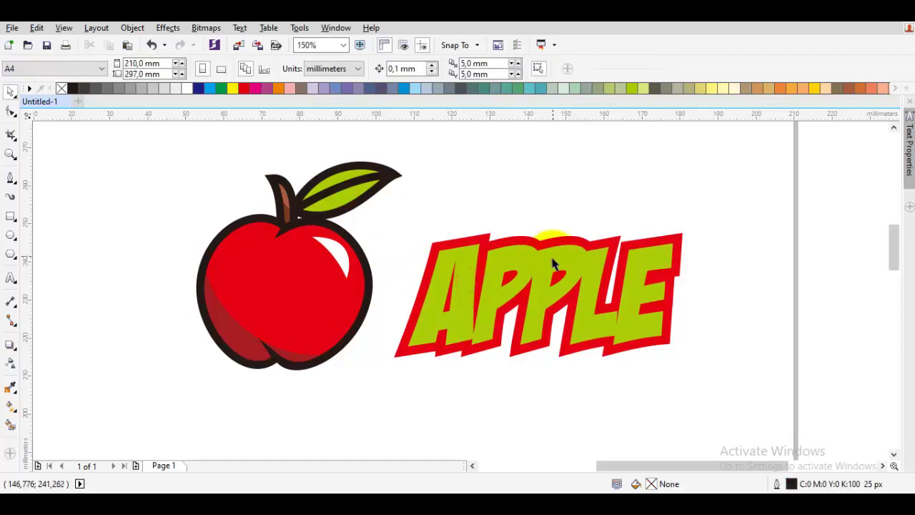
# Group the green APPLE lettering with its red outlined back copy
pyautogui.scroll(-2, 561, 207)
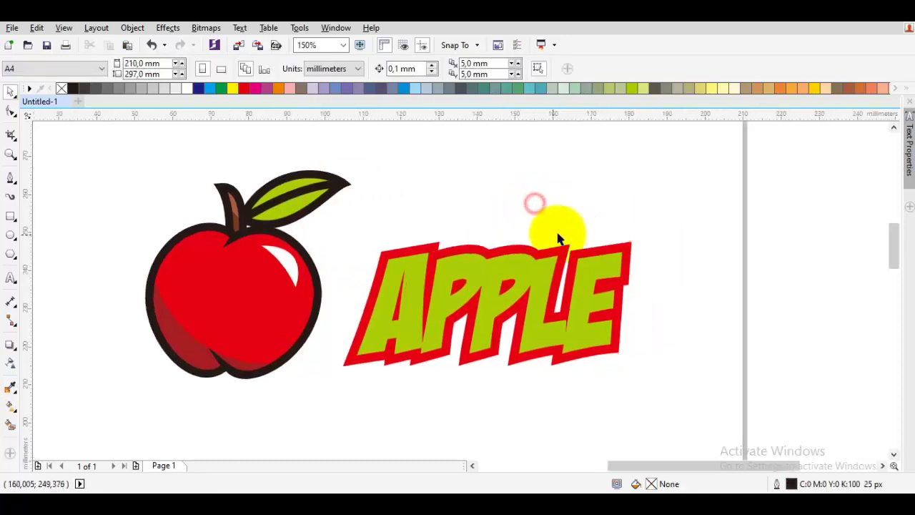
pyautogui.moveTo(637, 301); pyautogui.dragTo(625, 308)
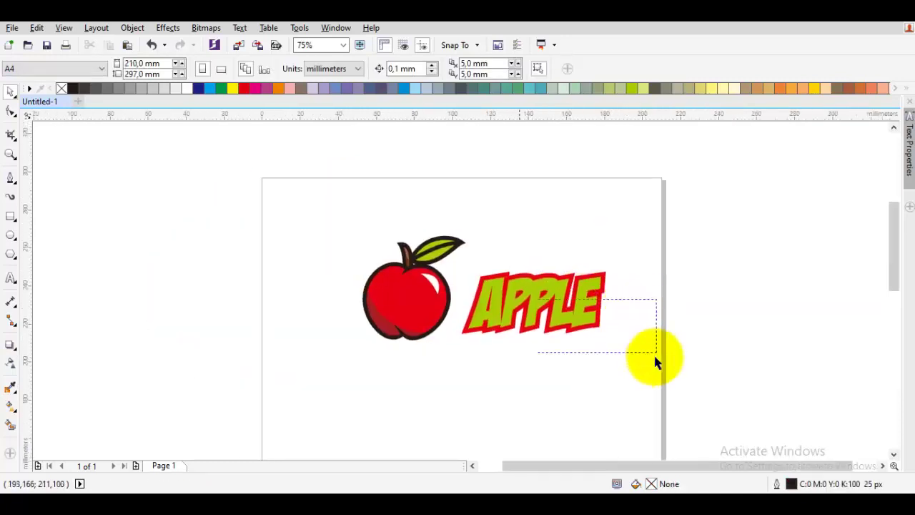
pyautogui.moveTo(653, 353); pyautogui.dragTo(455, 254)
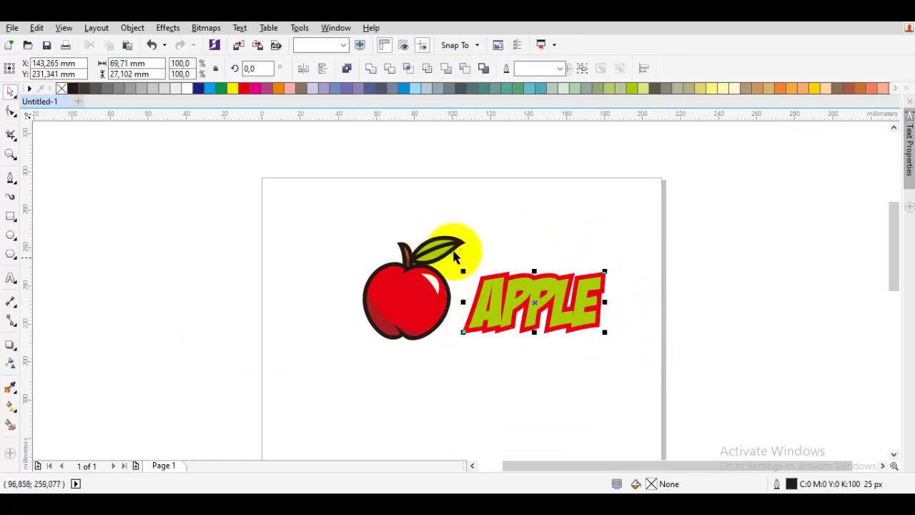
pyautogui.hotkey('ctrl', 'g')
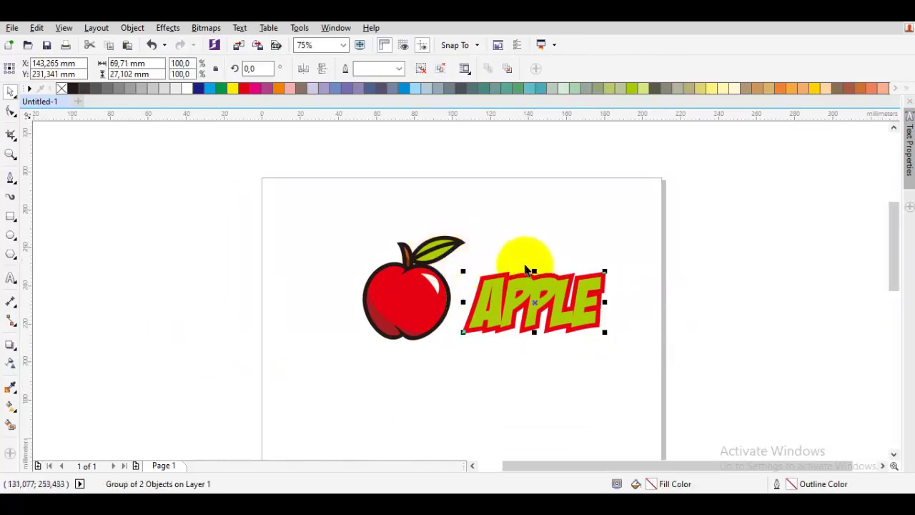
# Enlarge the APPLE lettering group to about 82.9 mm wide and 32.2 mm tall and place it close beside the apple
pyautogui.moveTo(606, 270); pyautogui.dragTo(617, 264)
pyautogui.moveTo(527, 276); pyautogui.dragTo(494, 264)
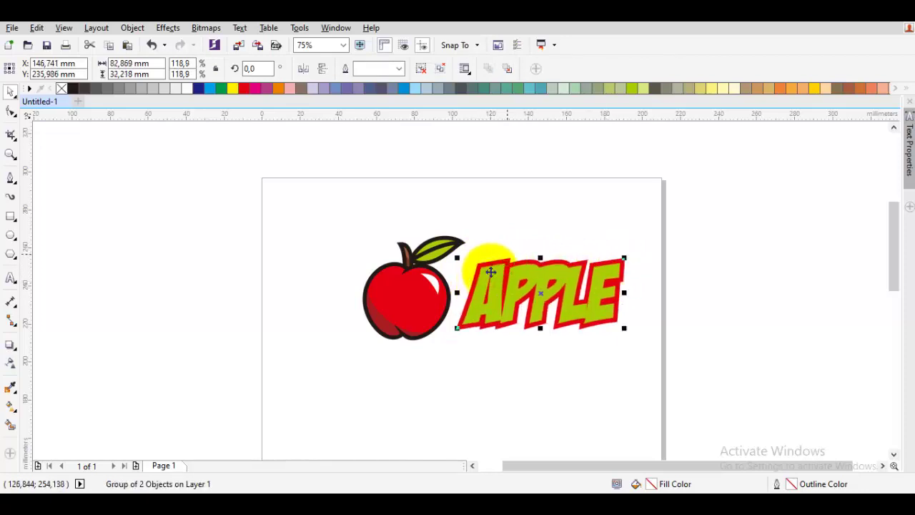
pyautogui.click(519, 241)
pyautogui.scroll(2, 523, 266)
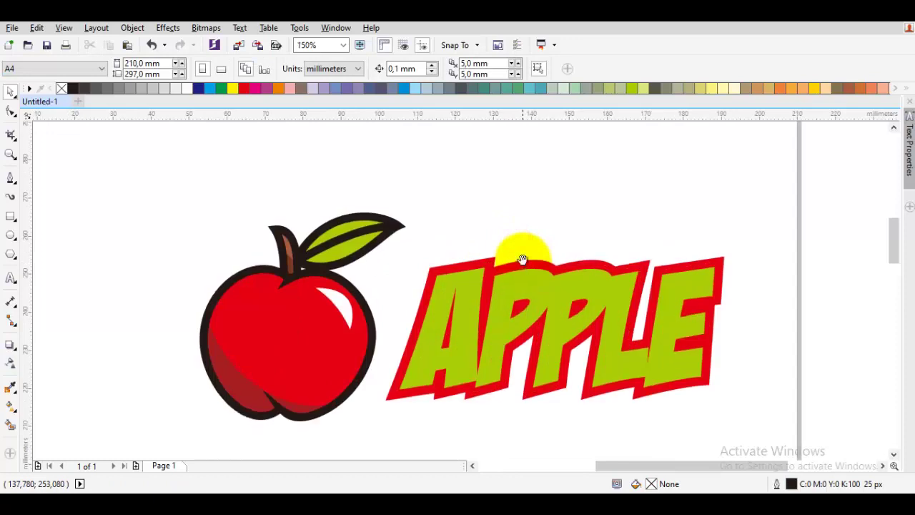